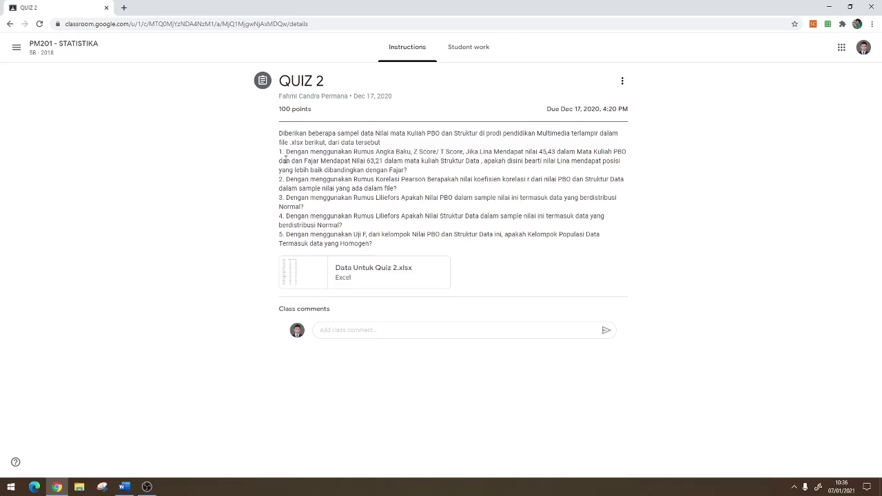
Open the Data Untuk Quiz 2.xlsx attachment of QUIZ 2 in a new window and download it
left_click_drag(278, 133, 428, 245)
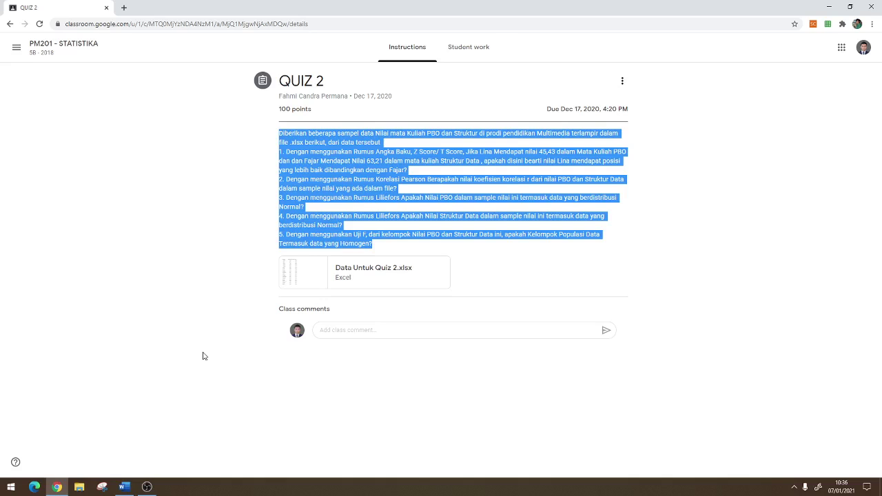
left_click(335, 265)
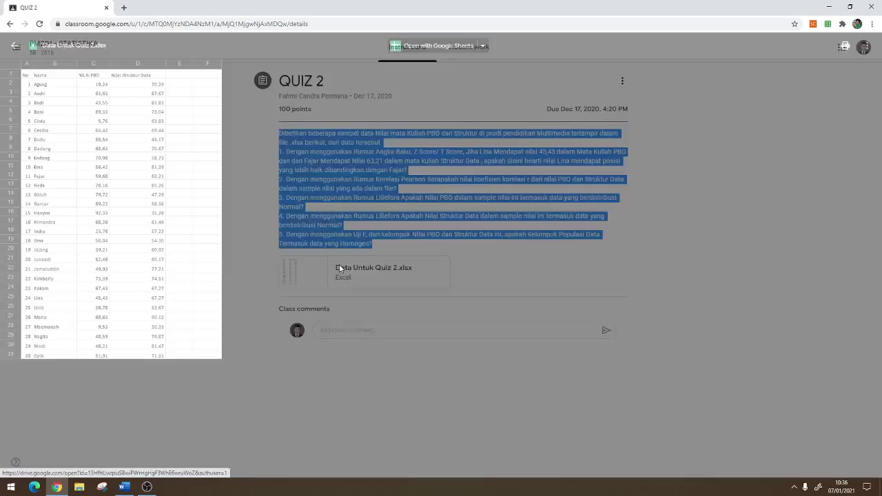
left_click(868, 47)
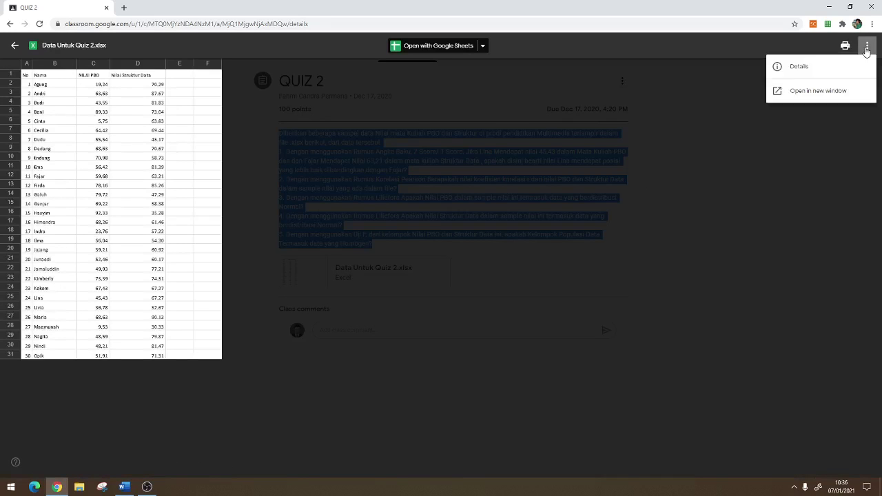
left_click(815, 92)
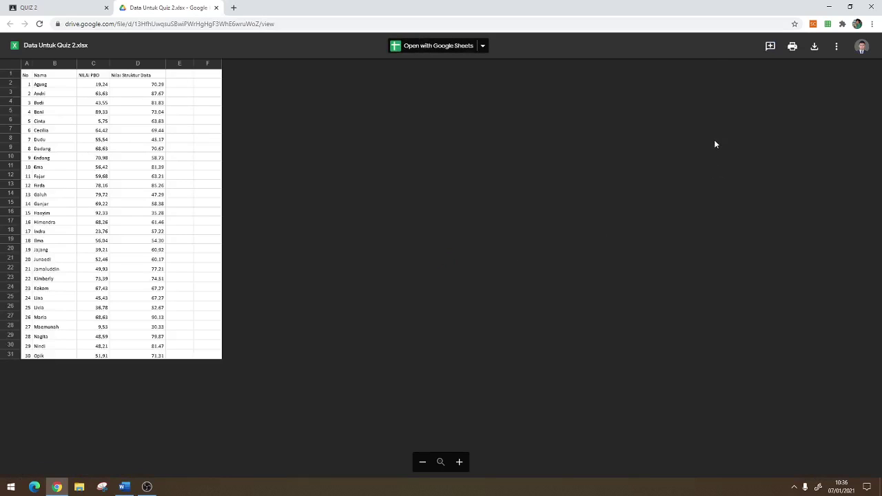
left_click(814, 46)
Launch IBM SPSS Statistics 25 and open the downloaded Data Untuk Quiz 2.xlsx workbook in Excel
left_click(15, 487)
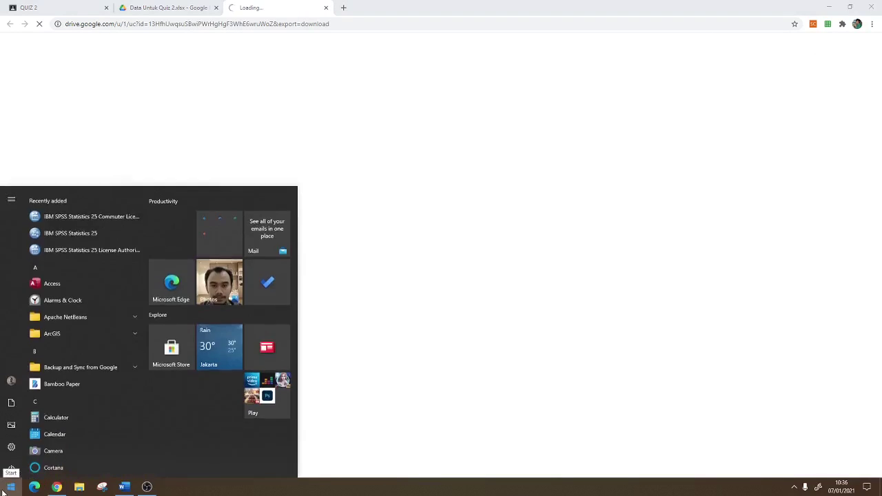
left_click(51, 232)
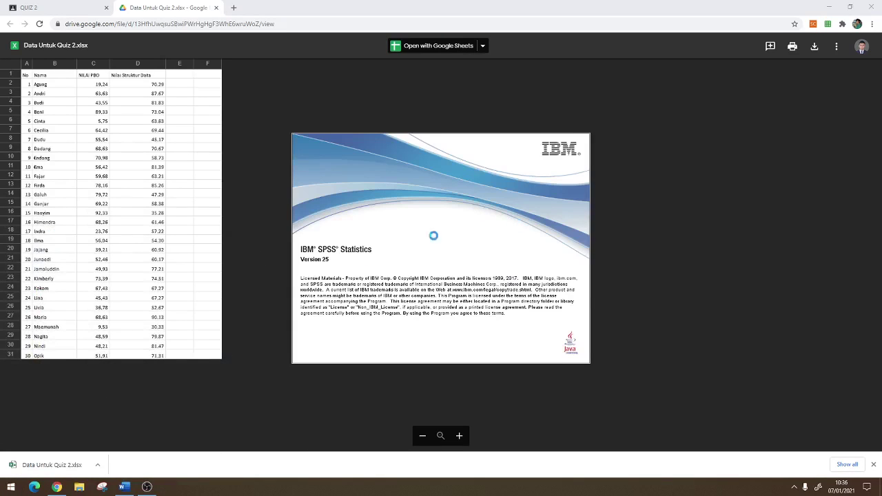
left_click(33, 469)
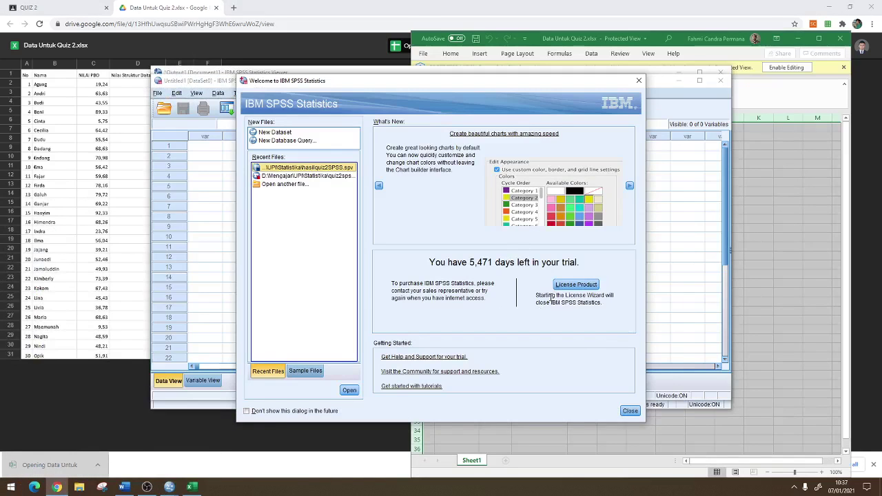
Dismiss the SPSS welcome dialog and look at the empty dataset's Variable View before returning to Data View
left_click(630, 411)
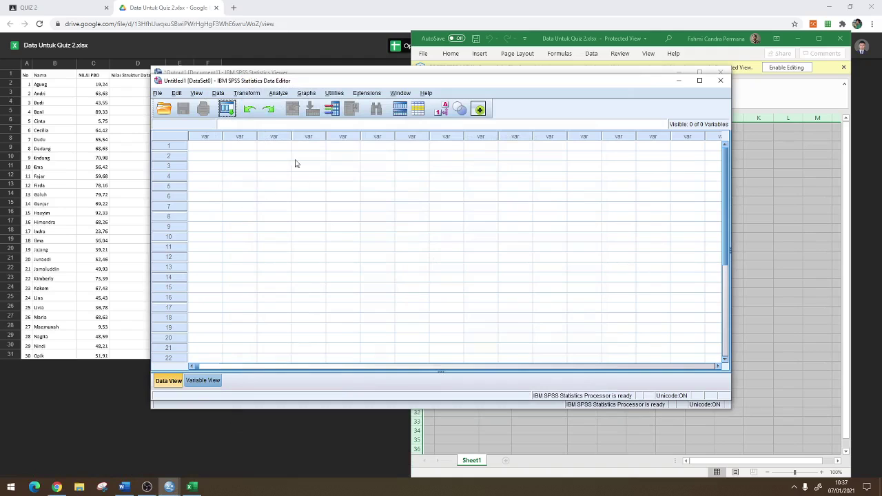
left_click(206, 381)
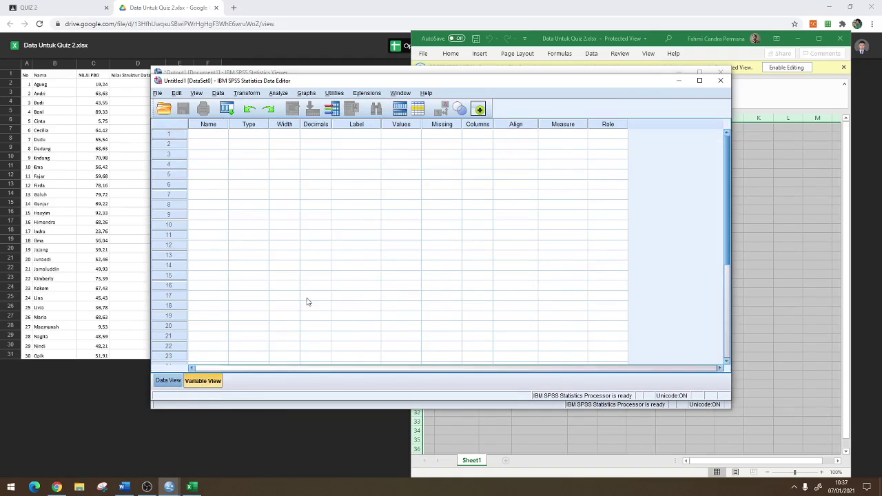
left_click(174, 381)
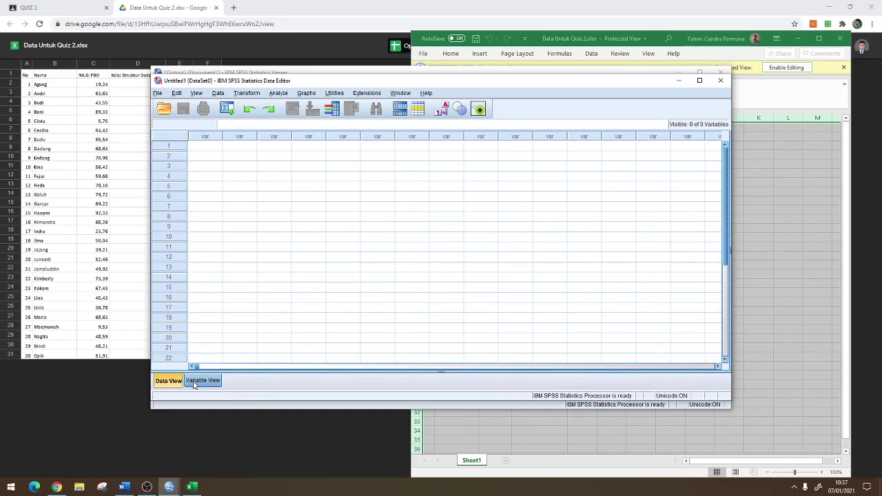
Move the Data Editor off the SPSS output viewer and close the viewer without saving its contents
left_click_drag(313, 81, 343, 165)
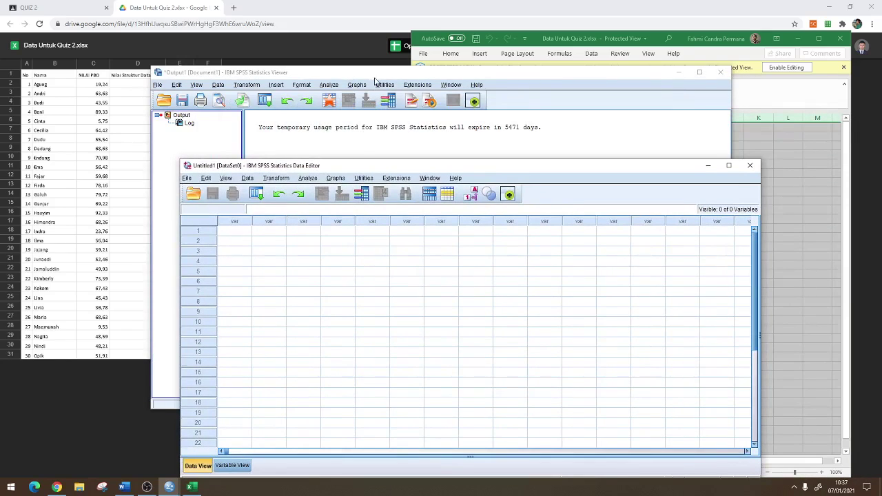
left_click(720, 71)
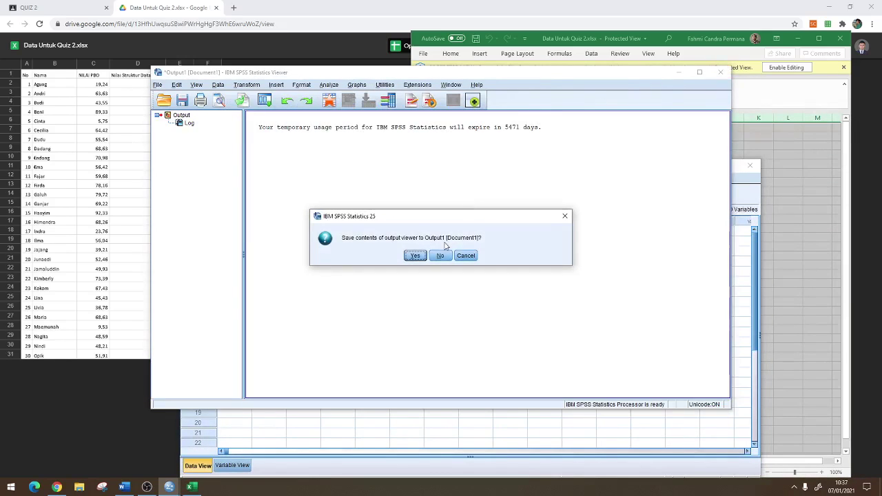
left_click(415, 256)
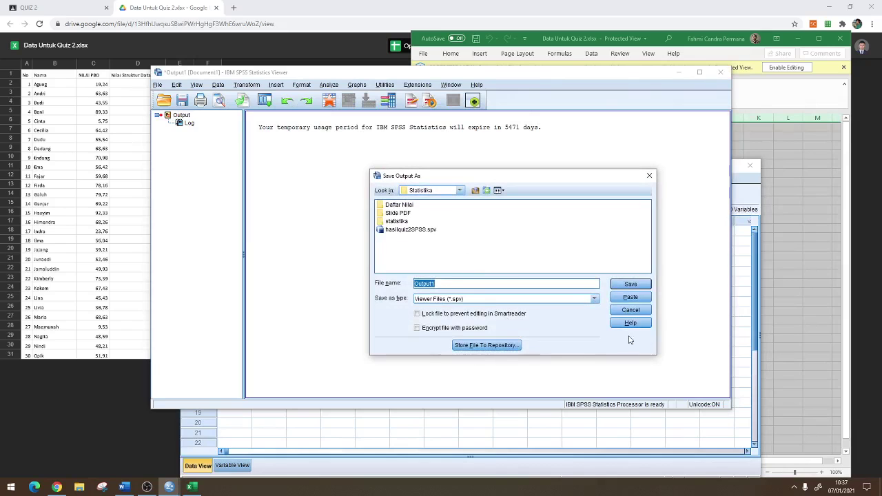
left_click(631, 309)
left_click(720, 72)
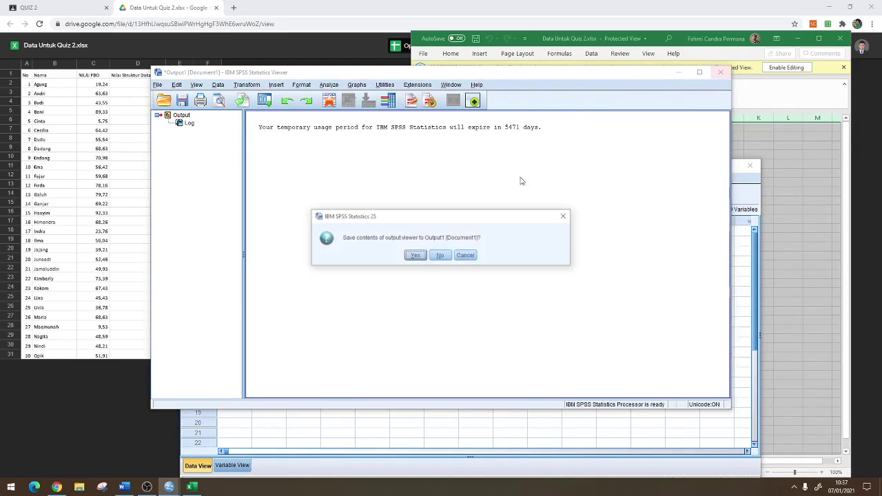
left_click(440, 255)
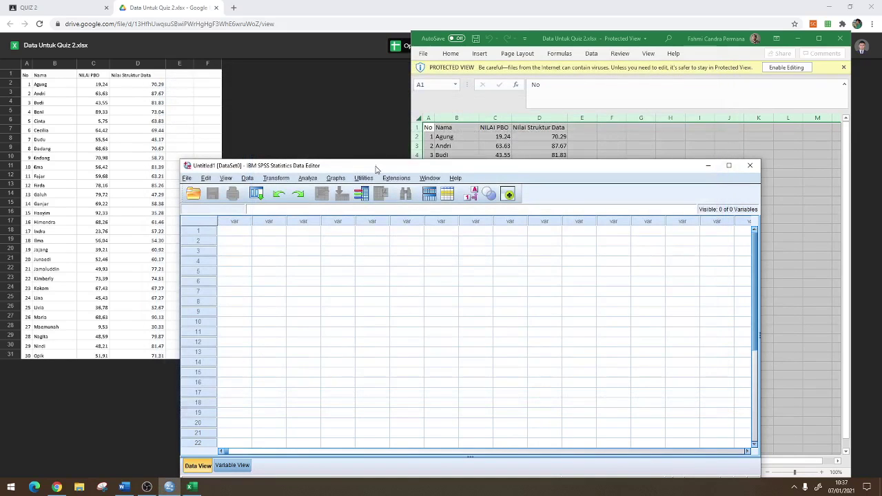
Move the SPSS Data Editor window higher, bring it to the front and show its Variable View
left_click_drag(377, 170, 379, 93)
left_click(169, 486)
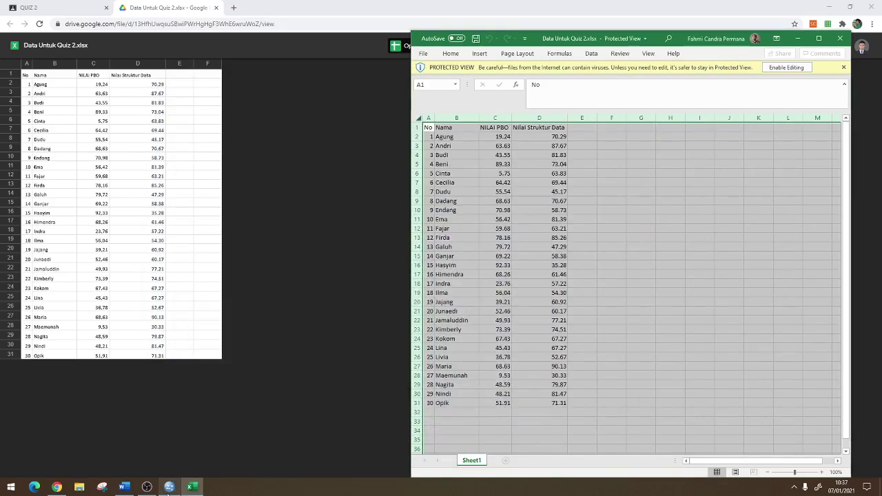
left_click(169, 486)
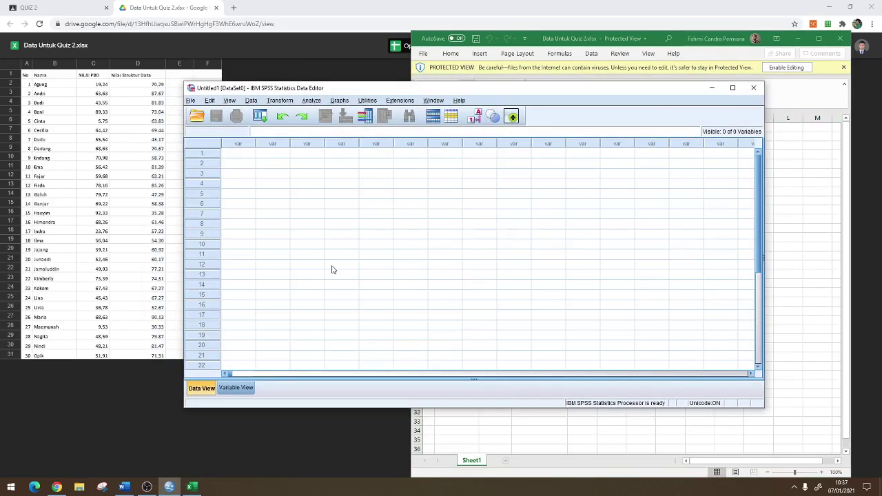
left_click(249, 388)
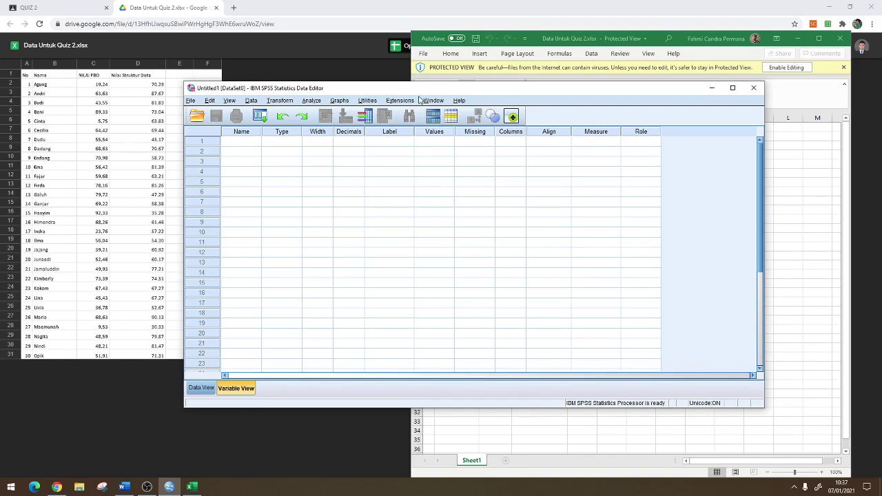
Enable editing of the Excel workbook and tile it side by side with the SPSS Data Editor
left_click_drag(560, 40, 0, 83)
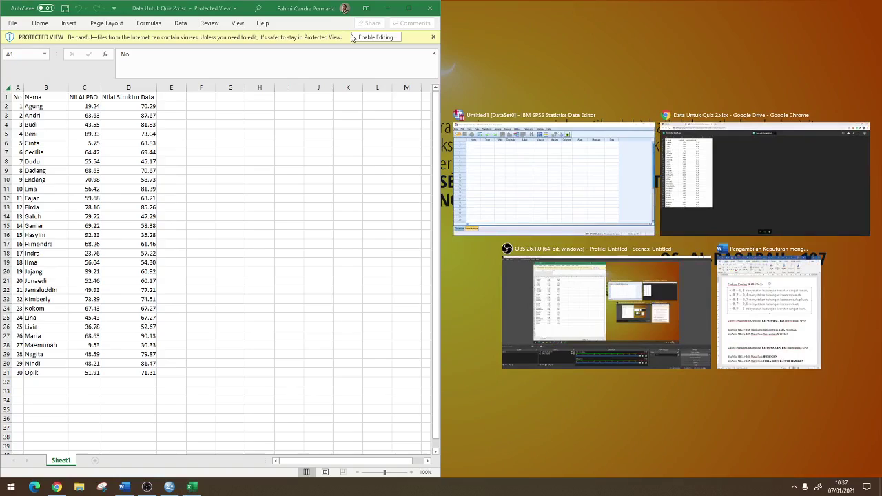
left_click(366, 41)
left_click(374, 37)
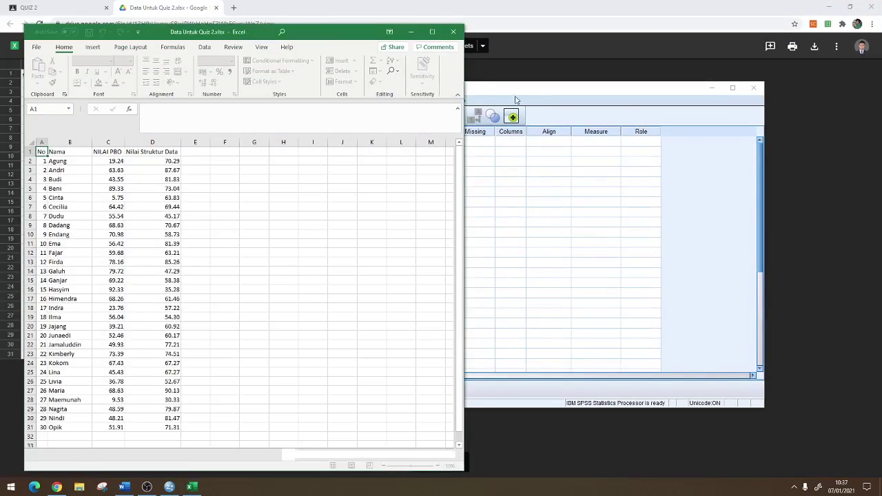
left_click_drag(260, 35, 0, 38)
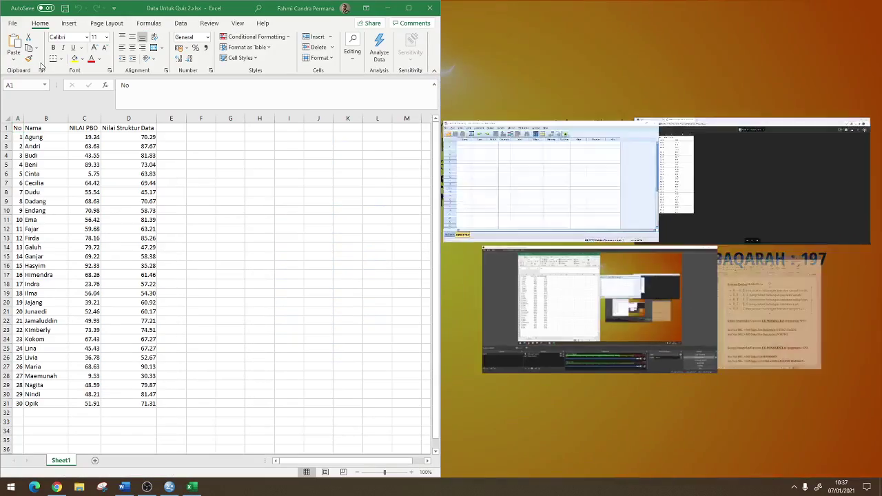
key("alt+Tab")
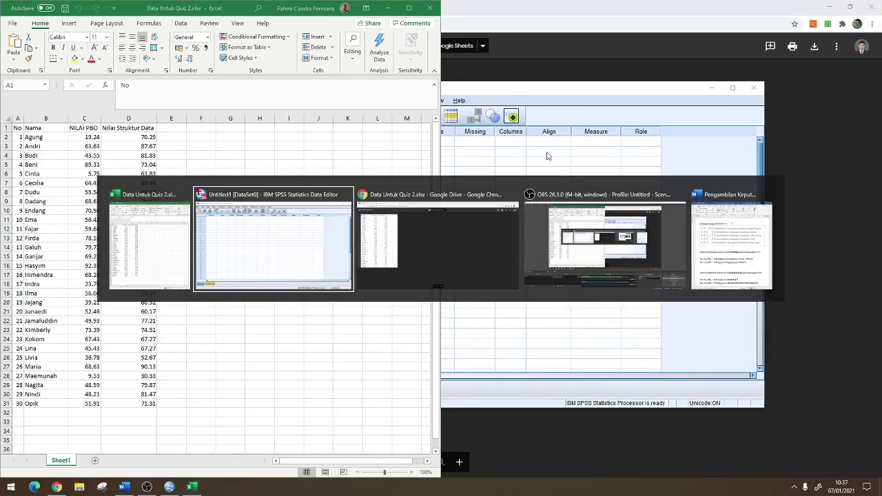
key("super+Right")
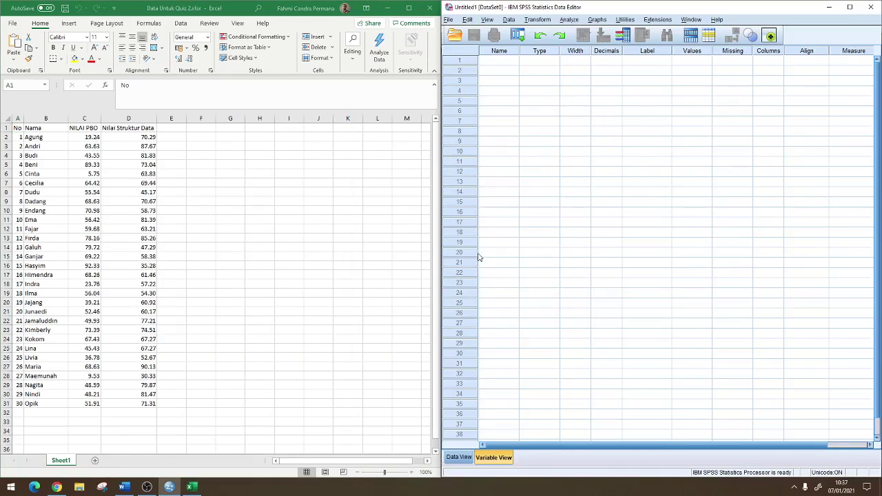
Switch to Chrome and reread the QUIZ 2 questions in Google Classroom
key("alt+Tab")
key("alt+Tab")
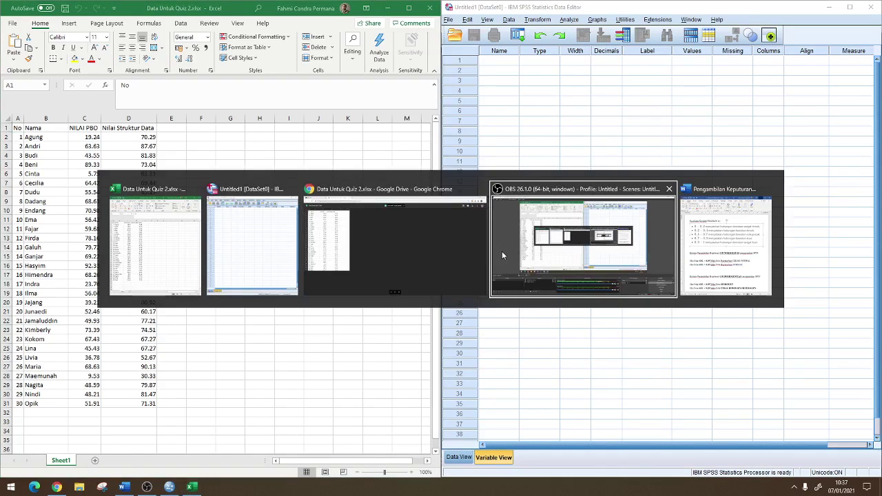
left_click(361, 233)
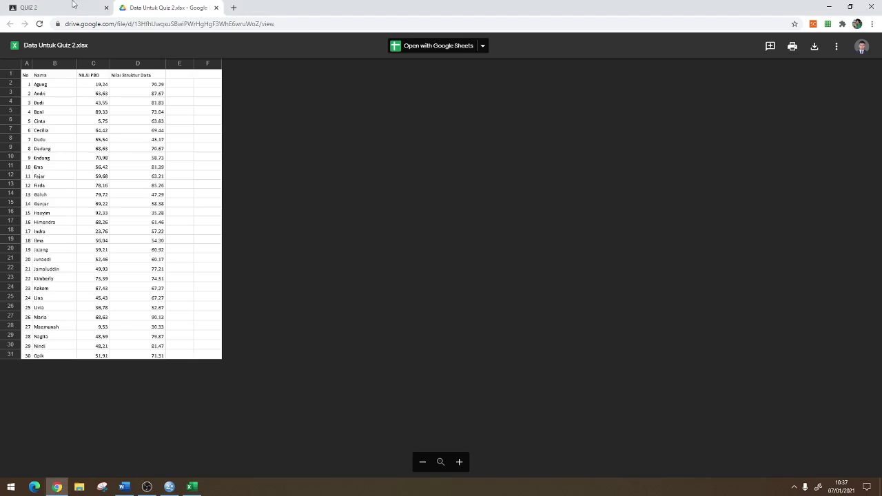
left_click(14, 45)
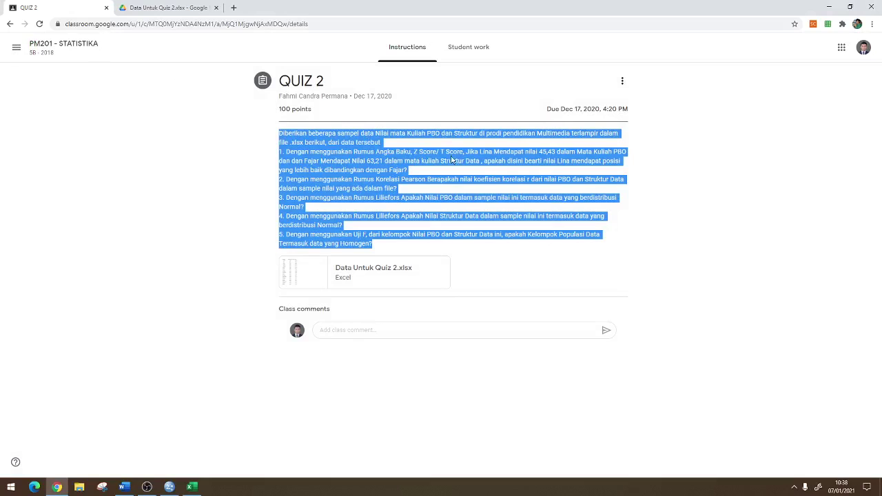
left_click(423, 150)
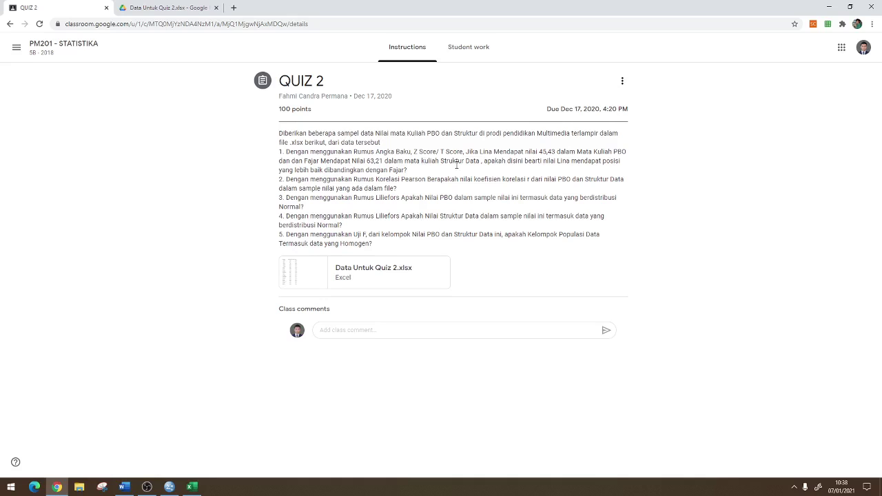
Bring the SPSS Data Editor and the Excel workbook back into view side by side
key("alt+Tab")
key("alt+Tab")
key("alt+Tab")
key("alt+Tab")
key("alt+Tab")
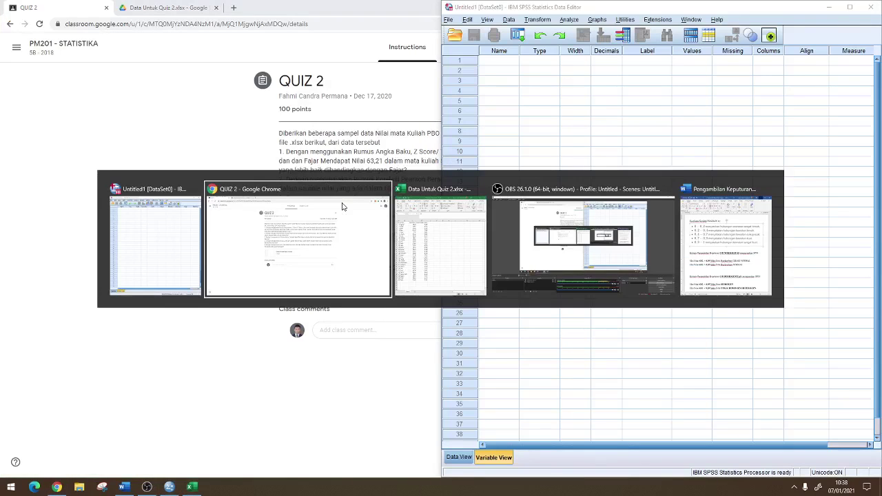
key("alt+Tab")
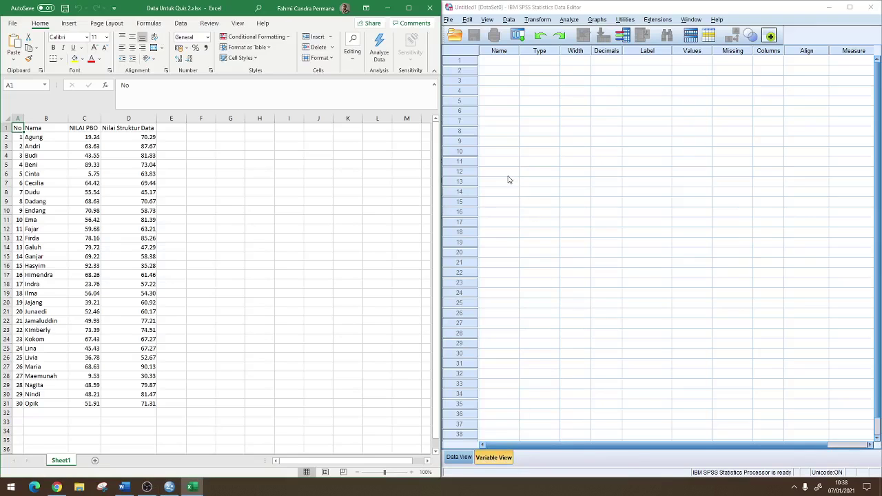
Define the first variable as PBO, keeping its numeric type, with the label Nilai MK PBO
left_click(490, 62)
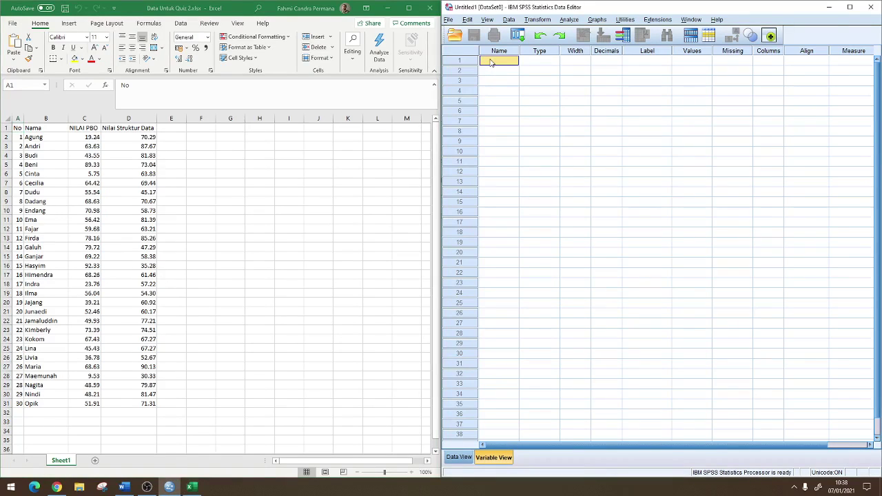
type("PB")
double_click(553, 59)
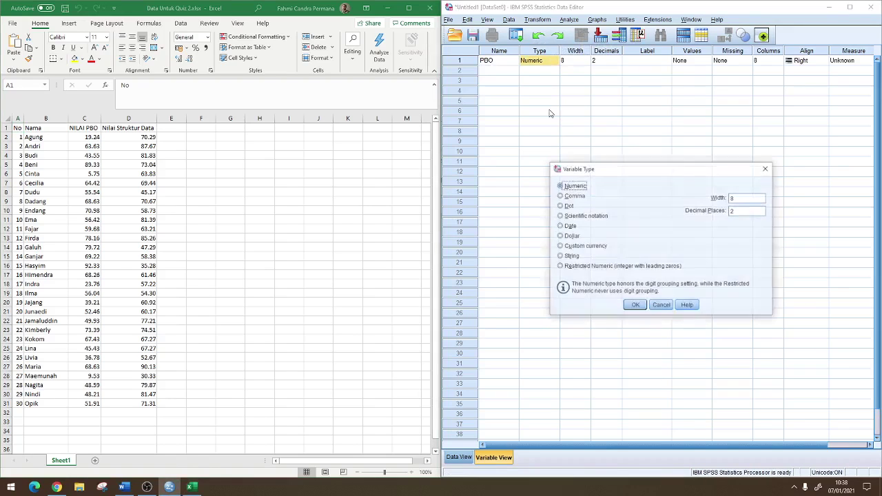
left_click(766, 168)
left_click(636, 61)
left_click(637, 60)
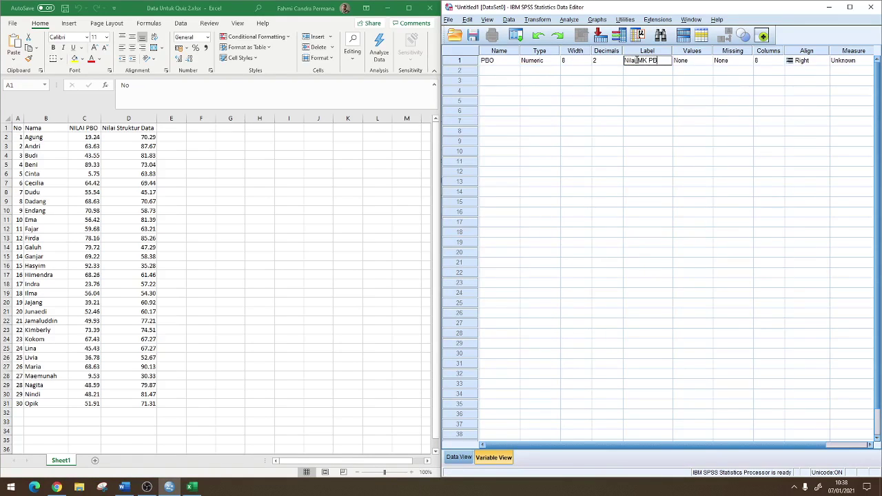
Define a second variable named Strukdat with the label Nilai MK Strukdat
left_click(496, 71)
type("St")
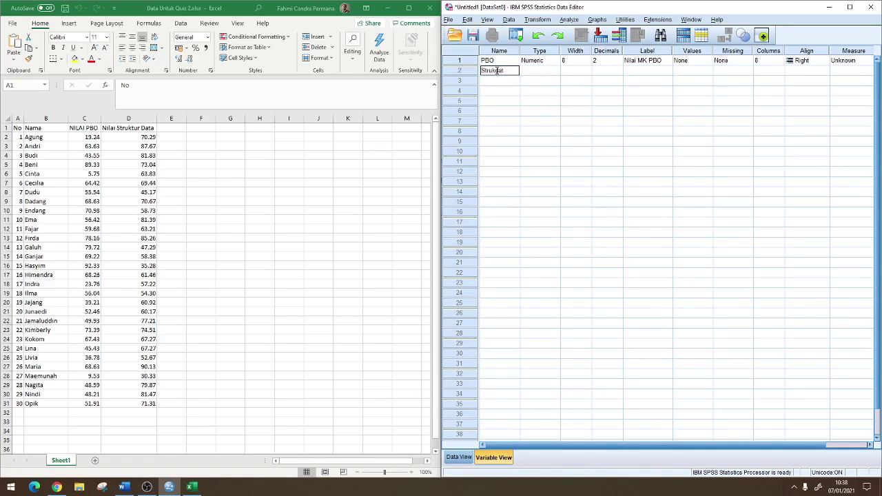
type("rukdat")
left_click(543, 74)
left_click(638, 75)
type("Nilai MK")
key("Home")
type("S")
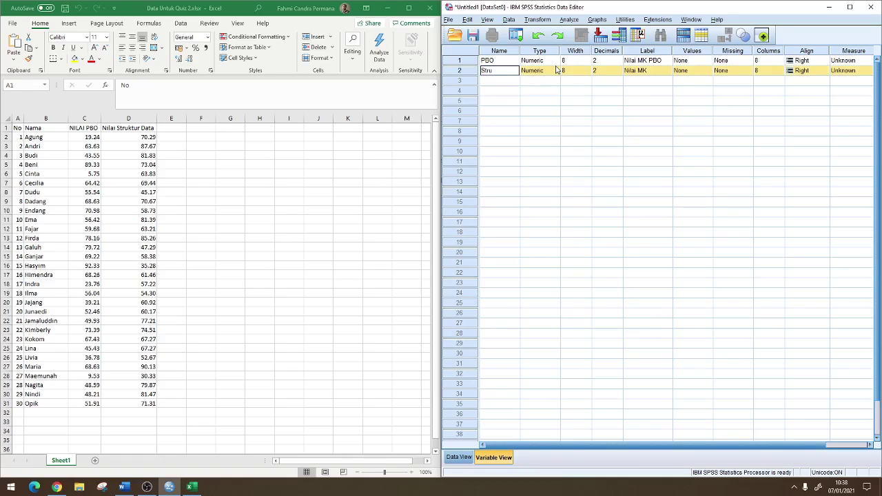
left_click(641, 70)
left_click(649, 70)
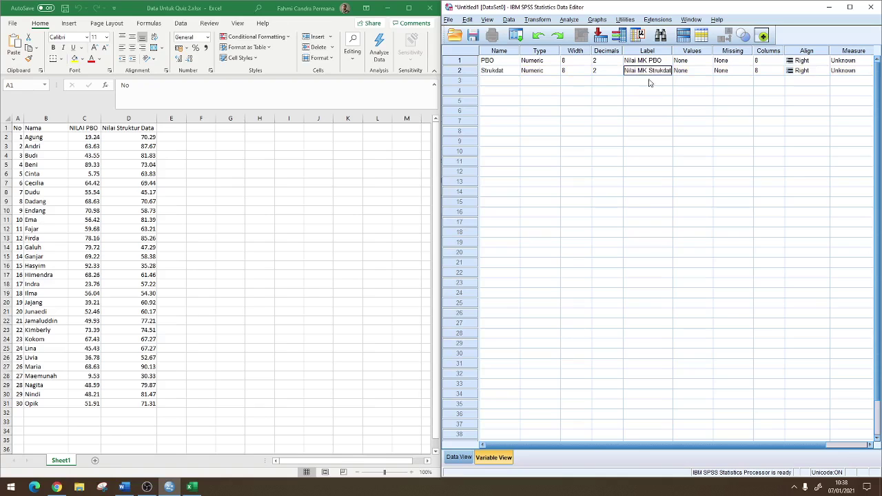
Copy the NILAI PBO scores C2:C31 from the Excel sheet into the PBO column of the SPSS data view
left_click(510, 71)
left_click(457, 457)
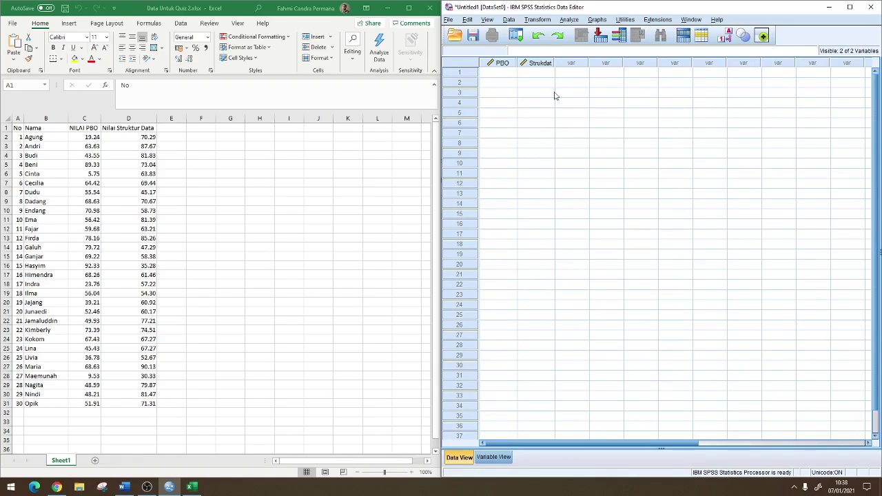
left_click(90, 138)
left_click_drag(89, 138, 85, 407)
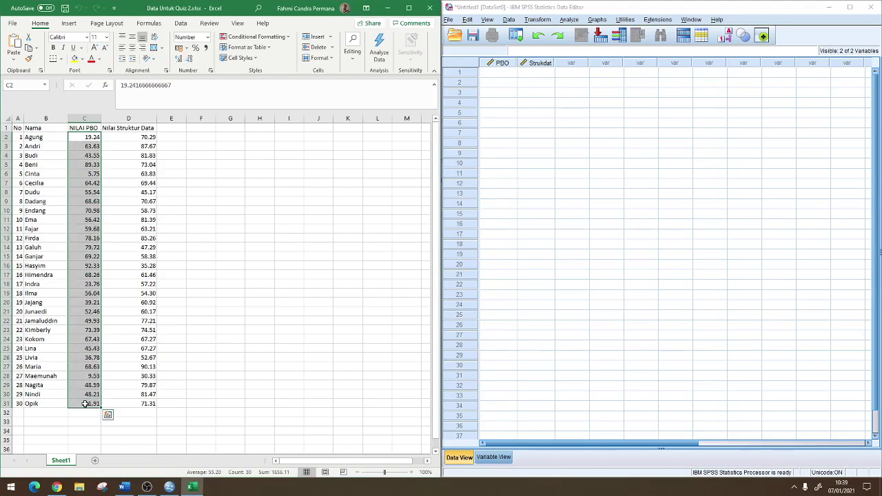
key("ctrl+c")
left_click(501, 71)
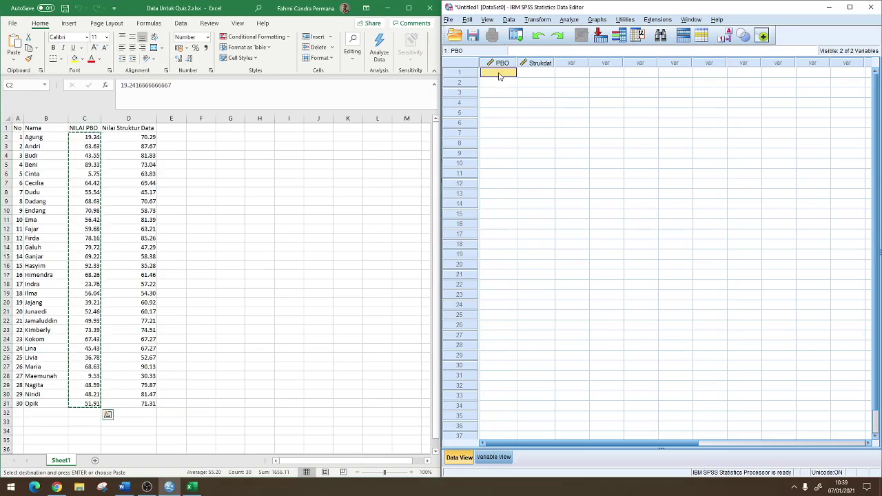
key("ctrl+v")
Copy the Nilai Struktur Data scores D2:D31 from the Excel sheet into the Strukdat column in SPSS
key("alt+Tab")
key("F2")
left_click(138, 173)
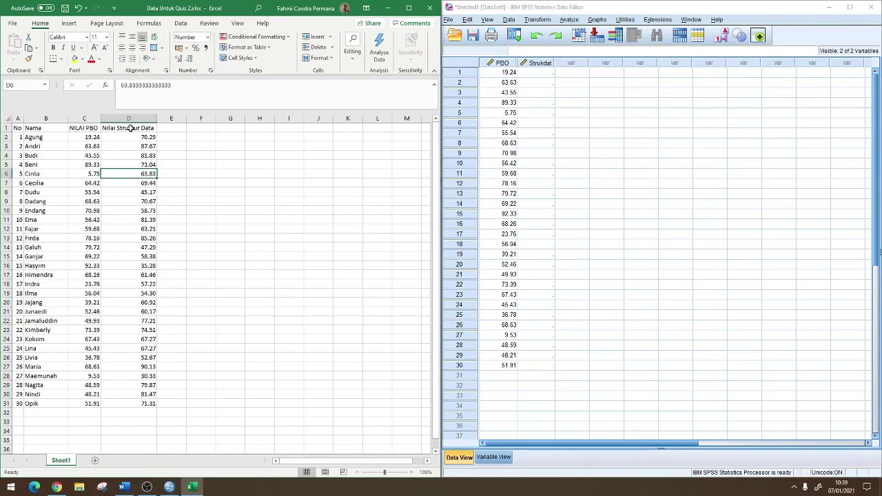
left_click_drag(126, 137, 105, 404)
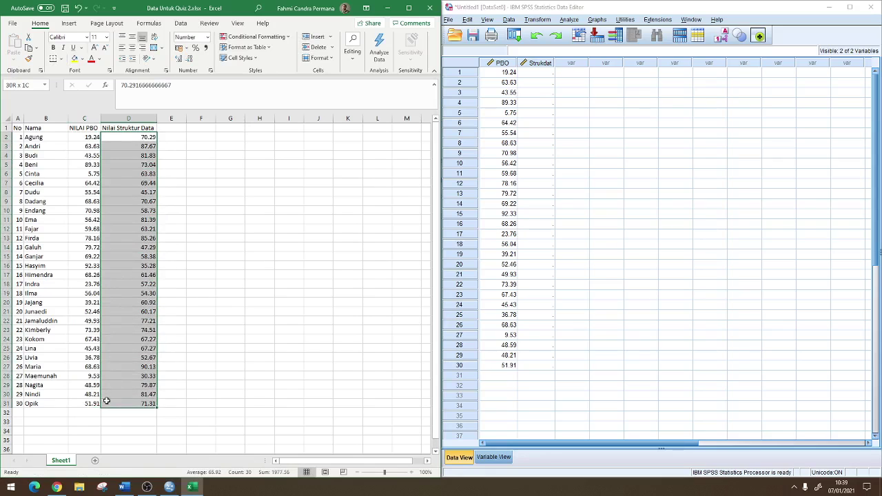
key("ctrl+c")
left_click(536, 62)
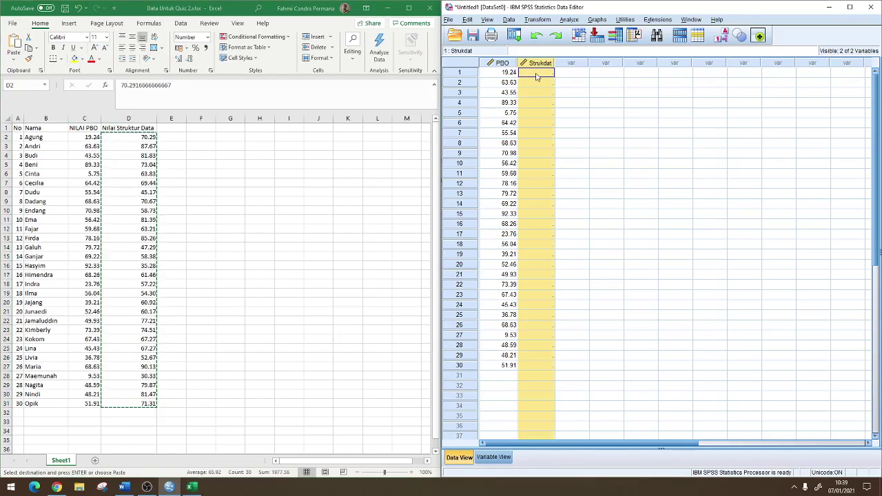
left_click(538, 73)
key("ctrl+v")
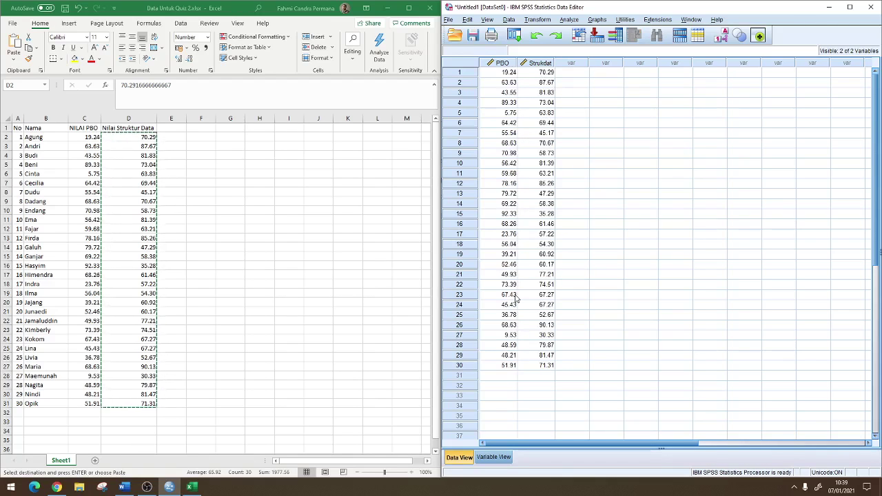
Switch back to the Excel workbook and label B33 as Mean and B34 as StdV below the names
key("alt+Tab")
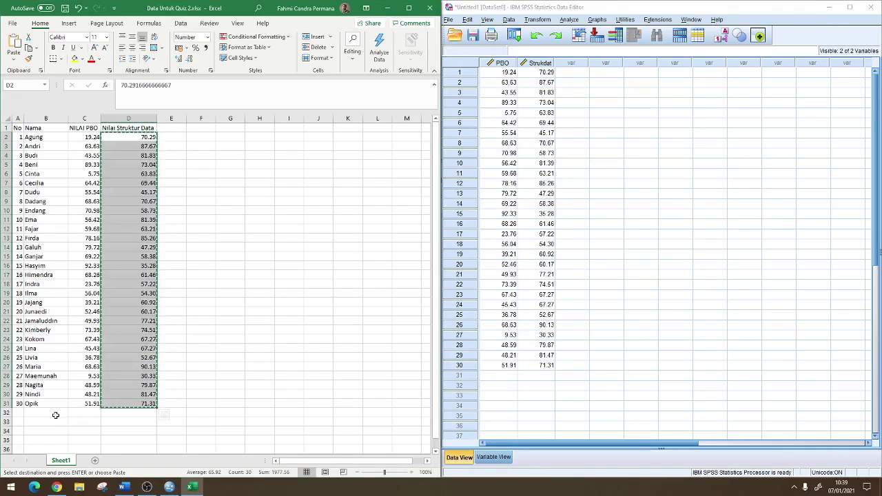
key("Return")
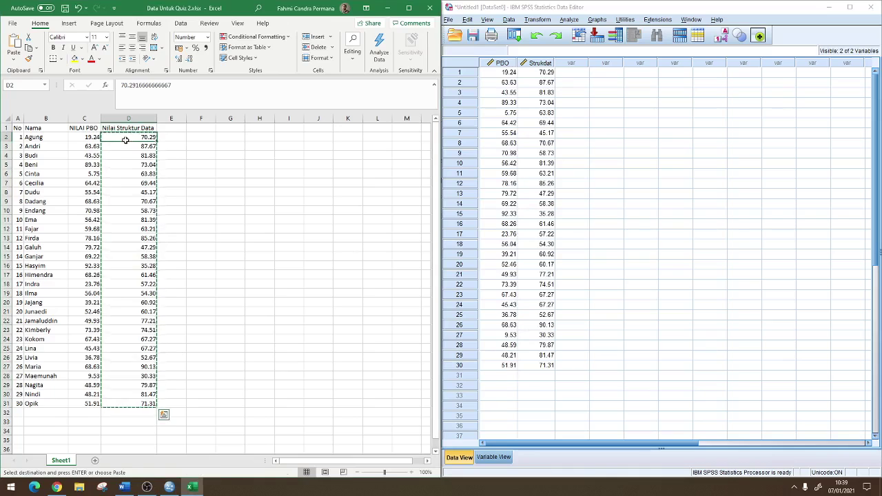
left_click(43, 419)
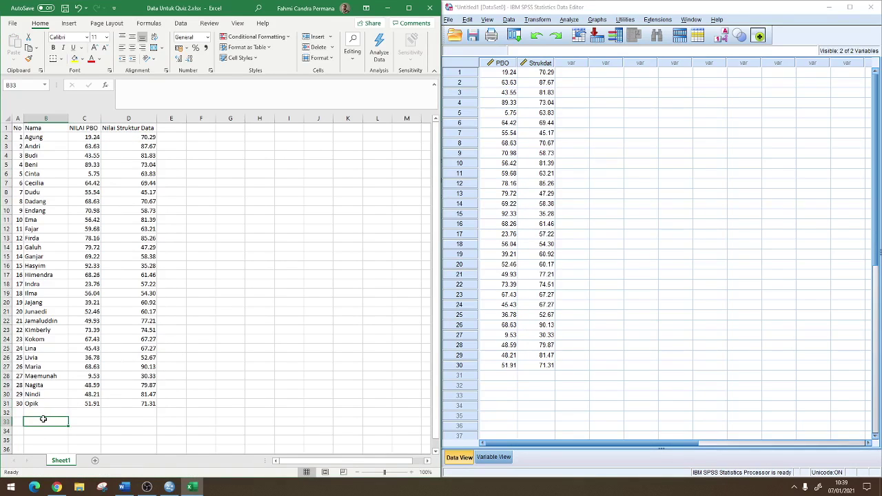
type("M")
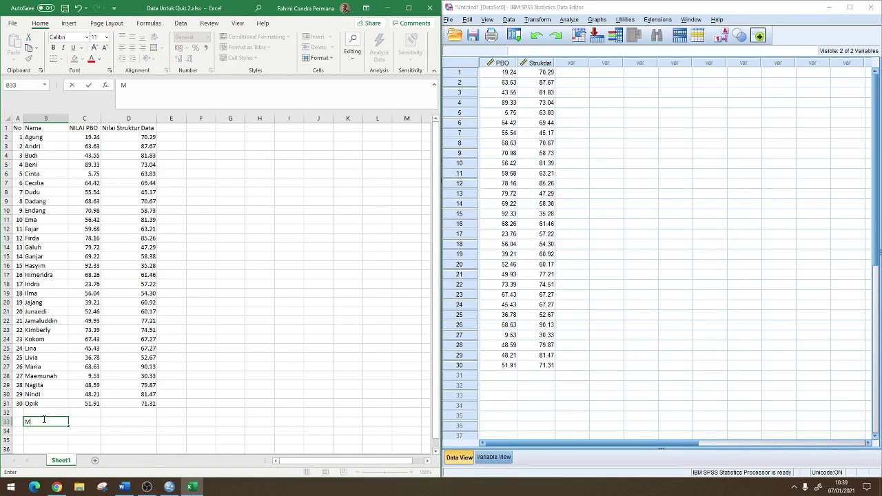
type("ean")
key("Return")
type("StdV")
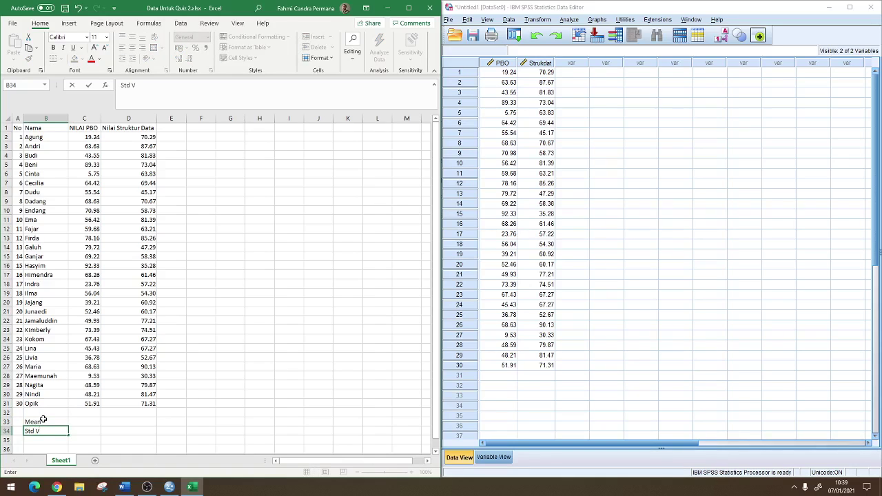
key("Tab")
Calculate the mean of the NILAI PBO scores in C33 with AVERAGE over C2:C31
key("Up")
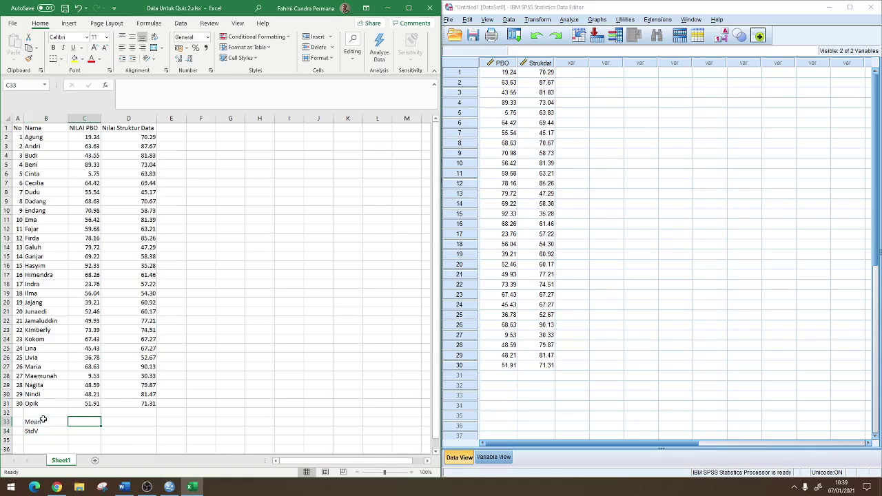
type("=aver")
key("Tab")
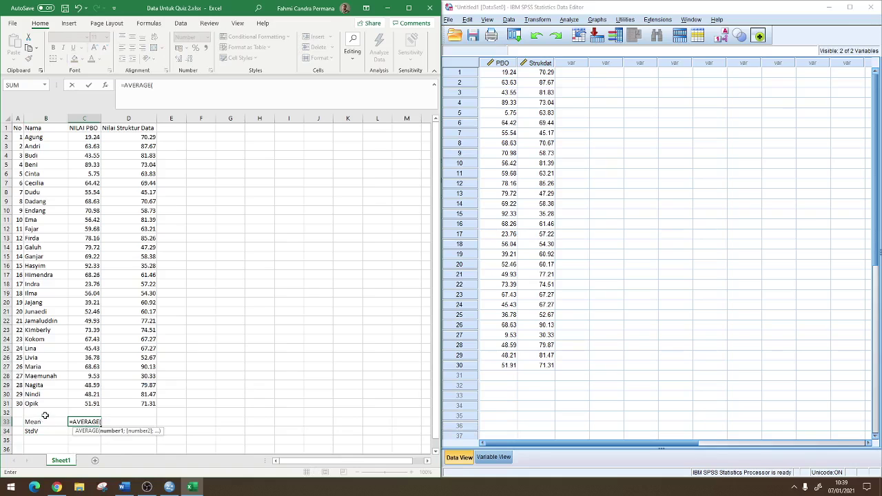
left_click_drag(86, 137, 71, 406)
left_click(181, 90)
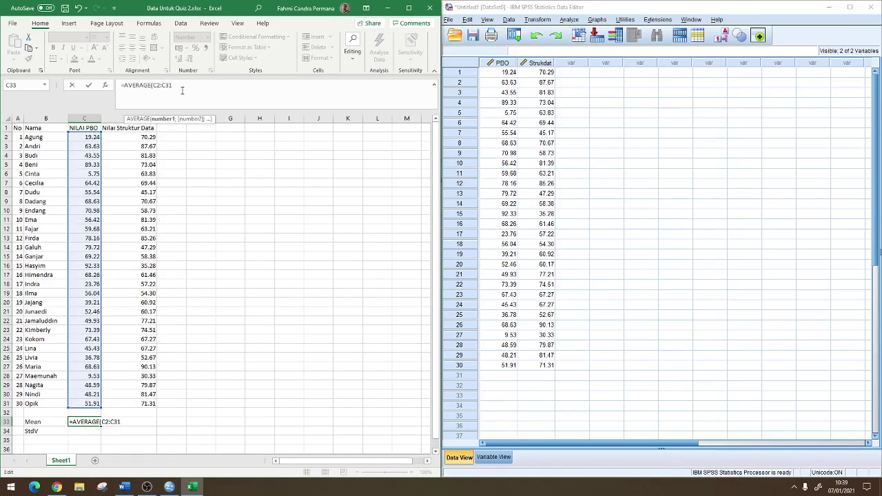
key("Return")
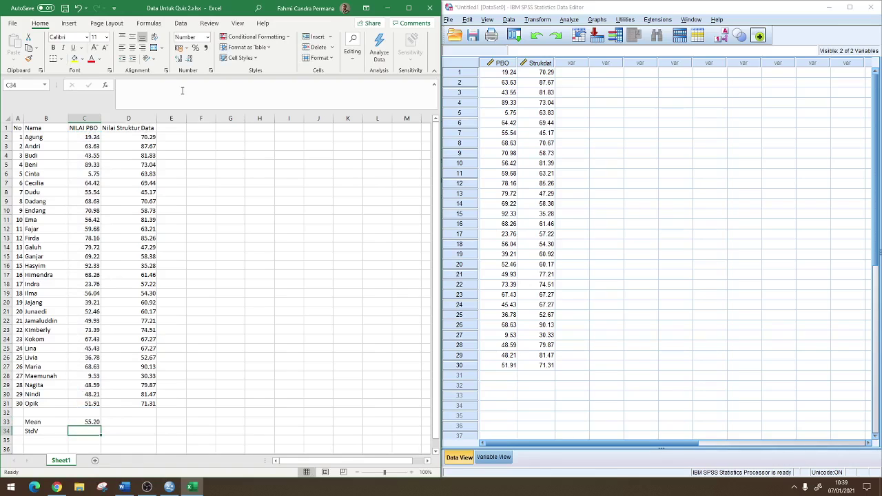
type("=aver")
key("Tab")
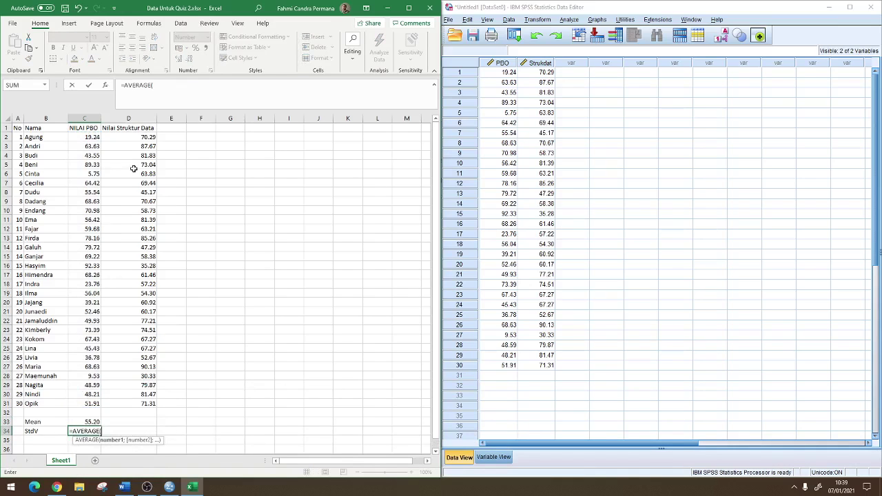
left_click_drag(83, 135, 96, 405)
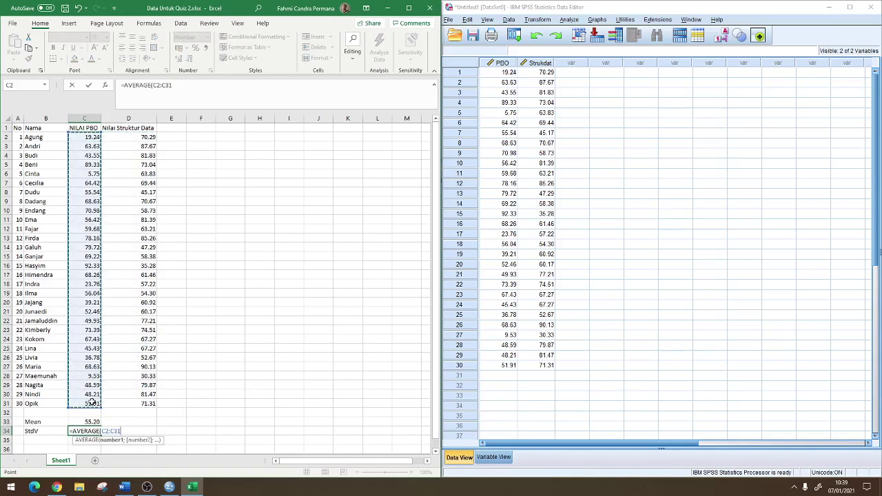
key("Return")
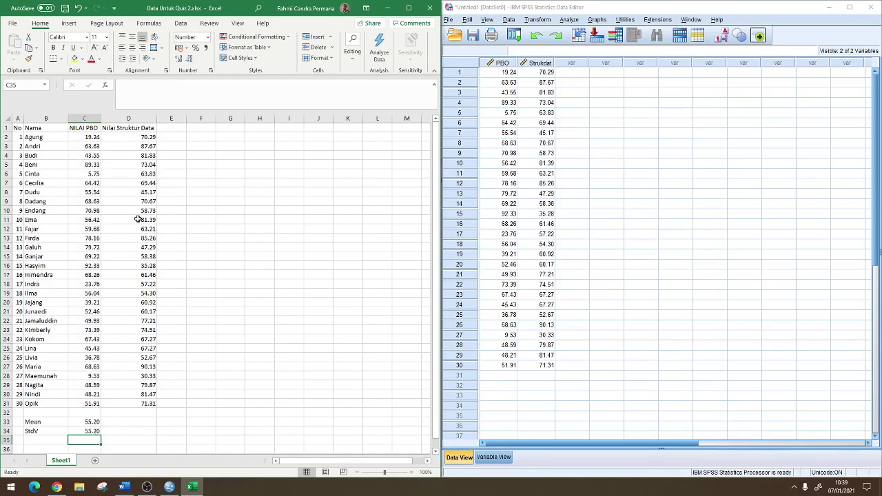
key("Up")
key("Delete")
Extend the mean formula from C33 across to D33 for the Nilai Struktur Data scores
key("Up")
left_click_drag(101, 425, 131, 424)
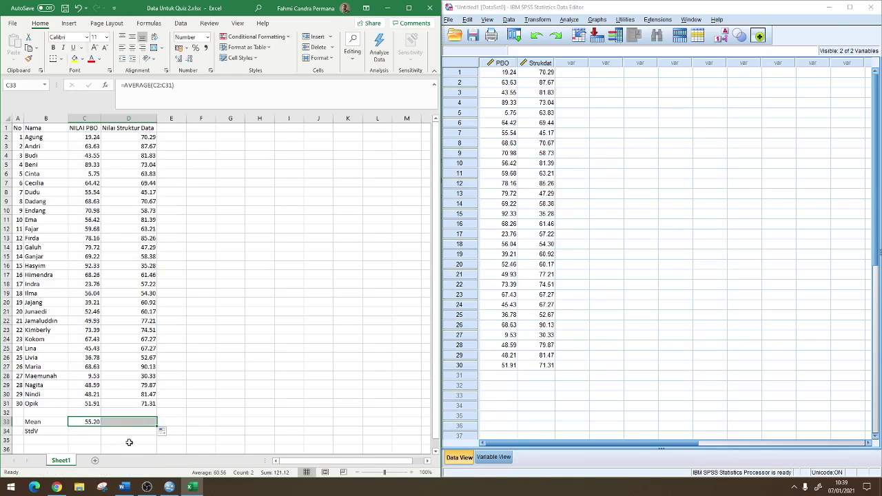
Calculate the standard deviation of C2:C31 in C34 with STDEV and extend the formula across to D34
left_click(77, 432)
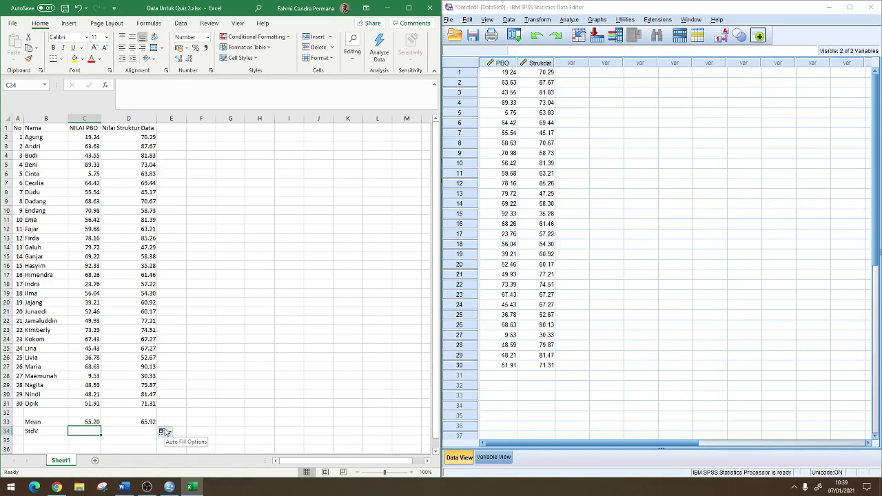
type("=stdv")
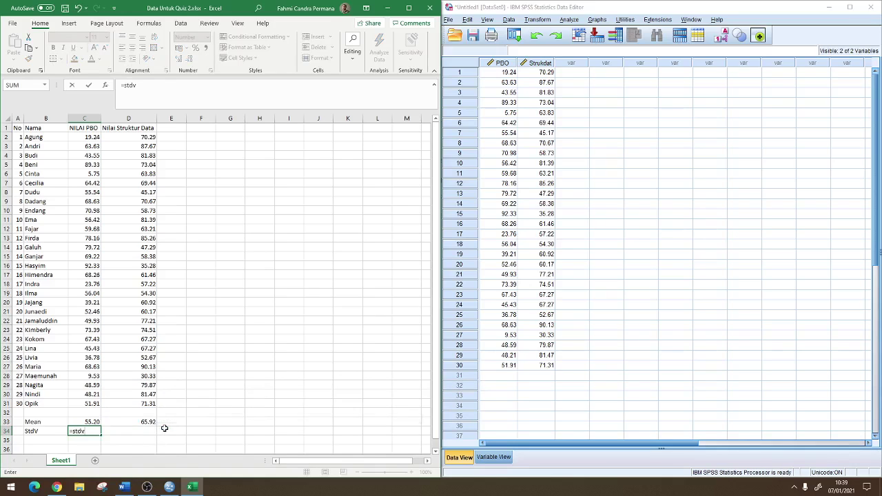
key("BackSpace")
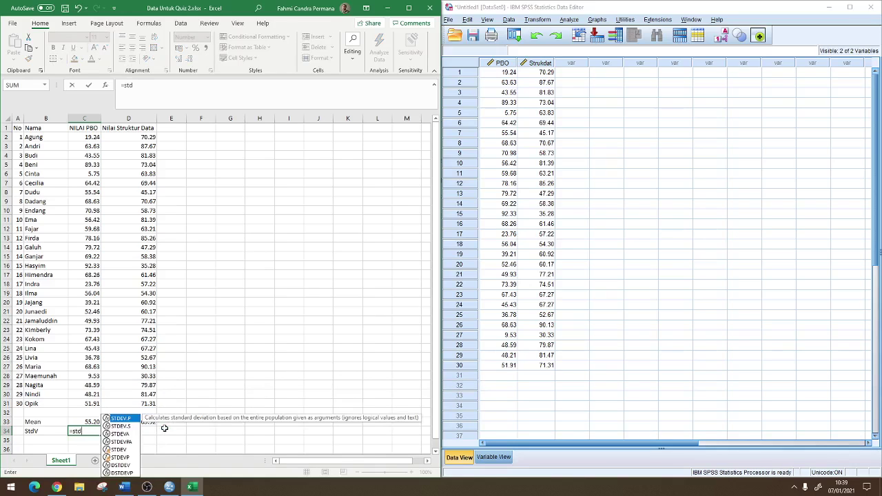
left_click(127, 451)
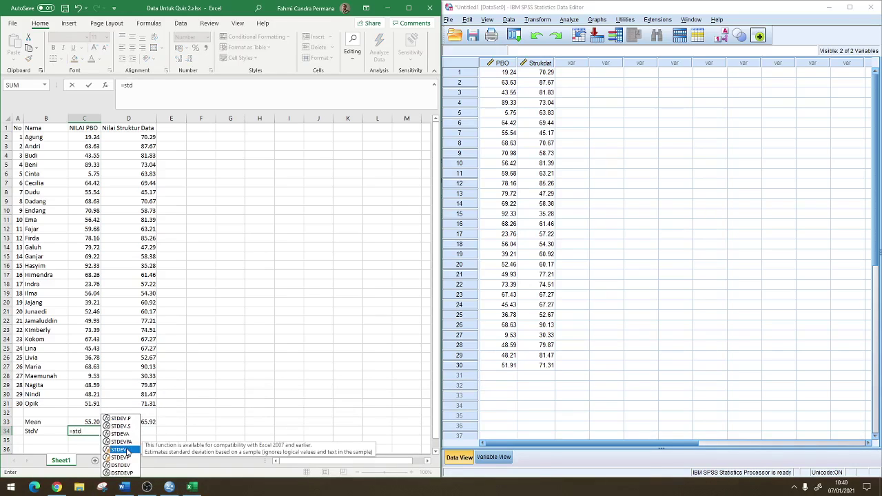
double_click(127, 450)
left_click_drag(89, 404, 74, 137)
left_click(186, 90)
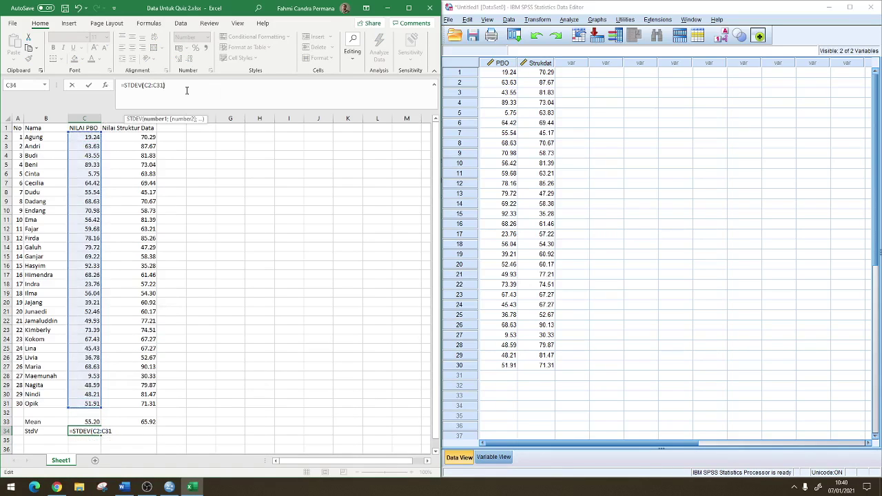
key("Return")
left_click(82, 433)
left_click_drag(102, 436, 152, 432)
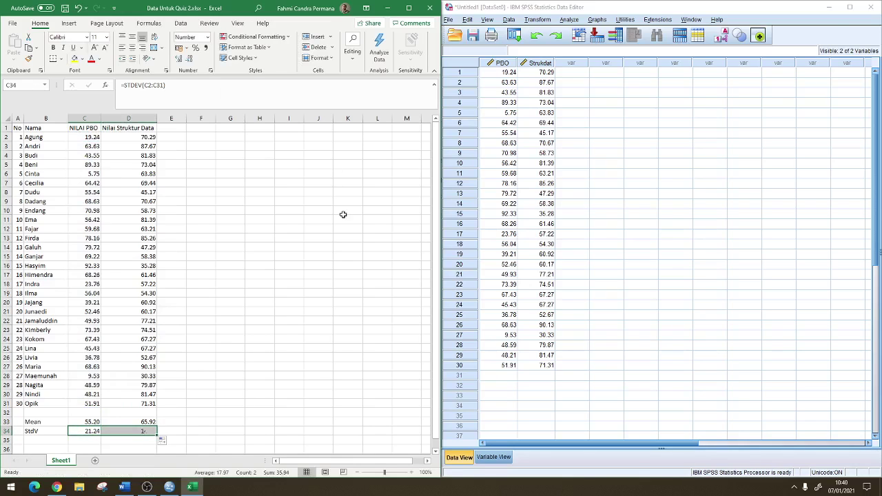
Add the column headers ZPBO in E1 and Zstrukdat in F1
left_click(173, 130)
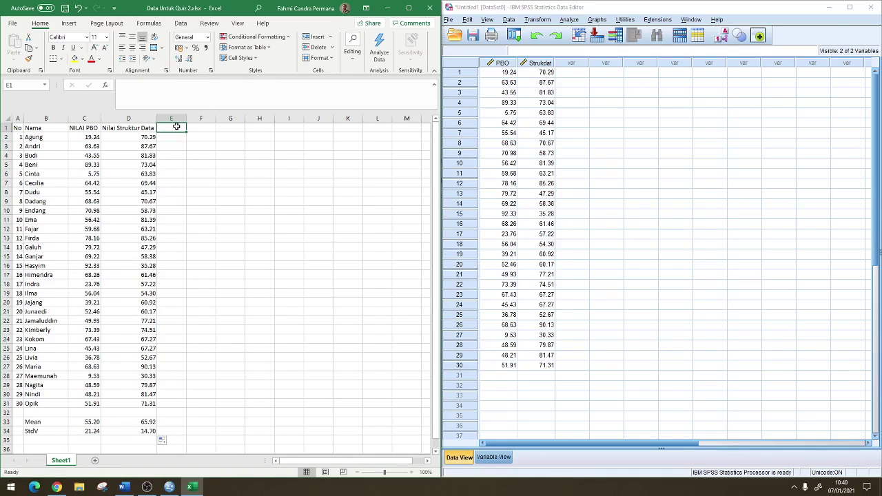
type("ZPBO")
key("Tab")
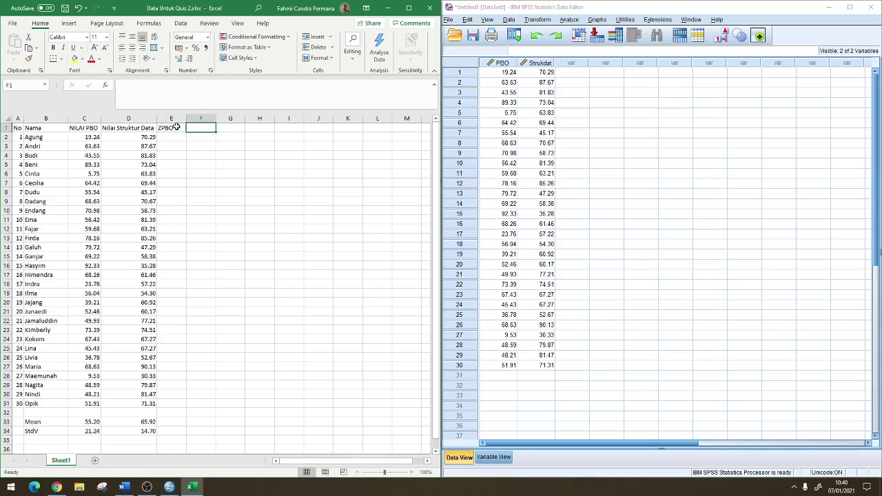
type("ZStrukdat")
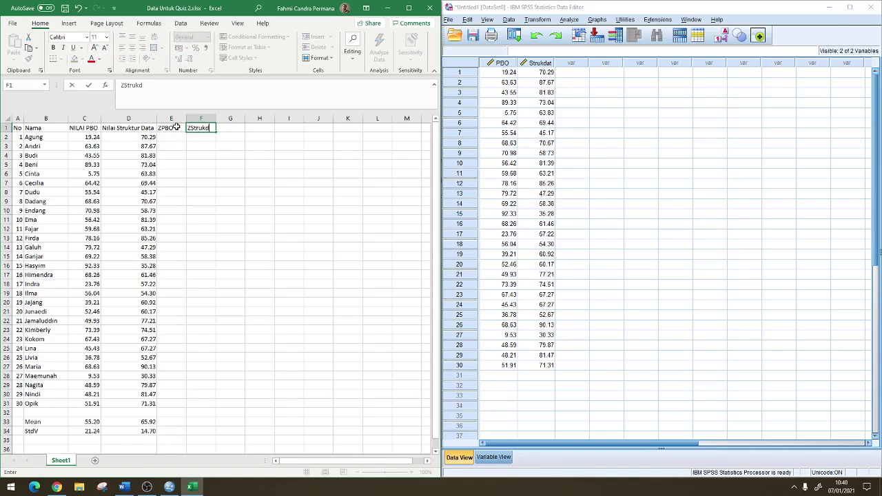
key("Return")
Enter a STANDARDIZE formula in E2 using the score in C2, the mean in C33 and the standard deviation in C34
type("=st")
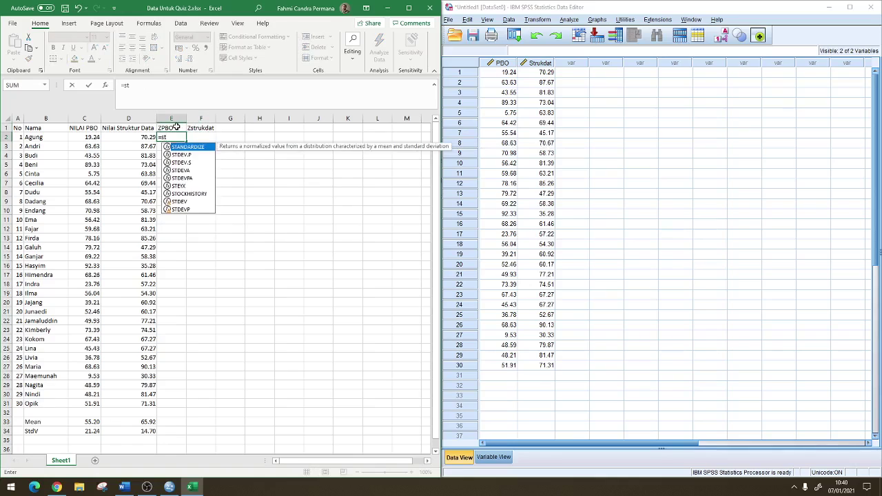
key("Tab")
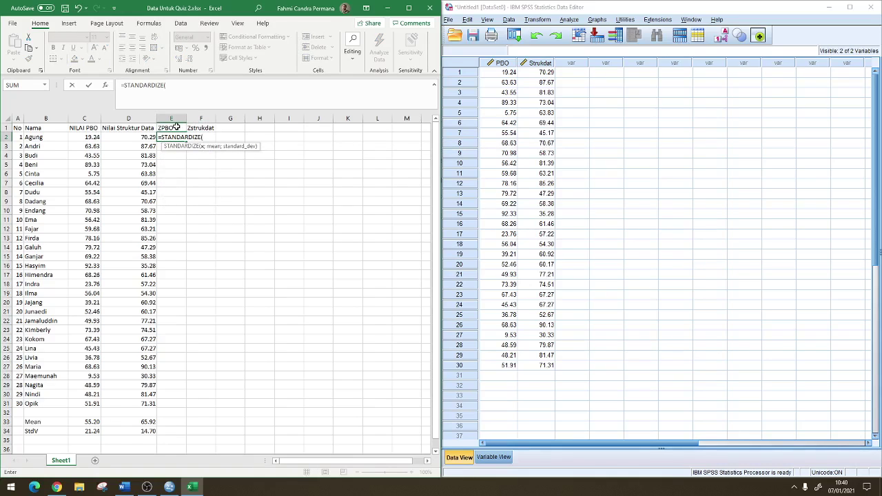
left_click(90, 138)
type(";")
left_click(92, 421)
type(";")
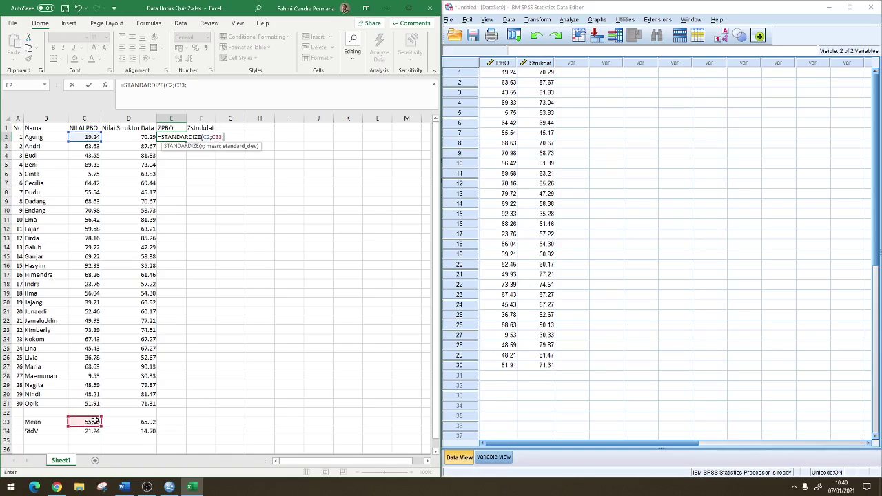
left_click(92, 431)
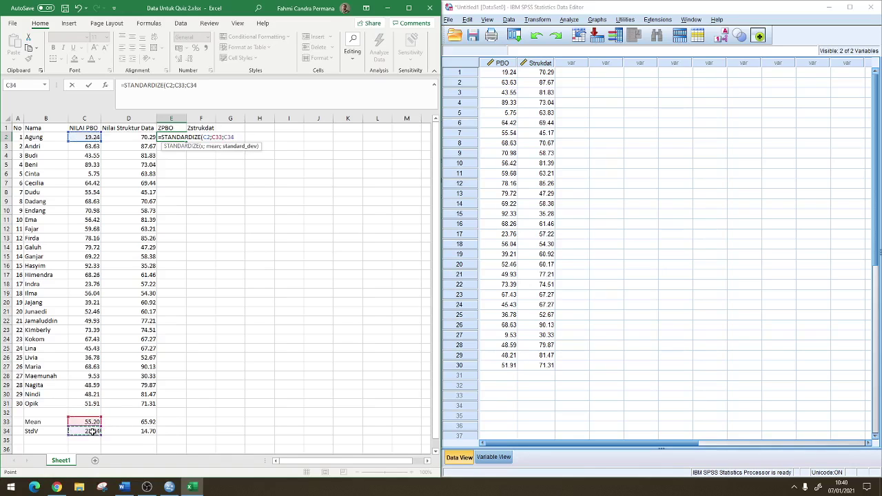
left_click(202, 87)
type(")")
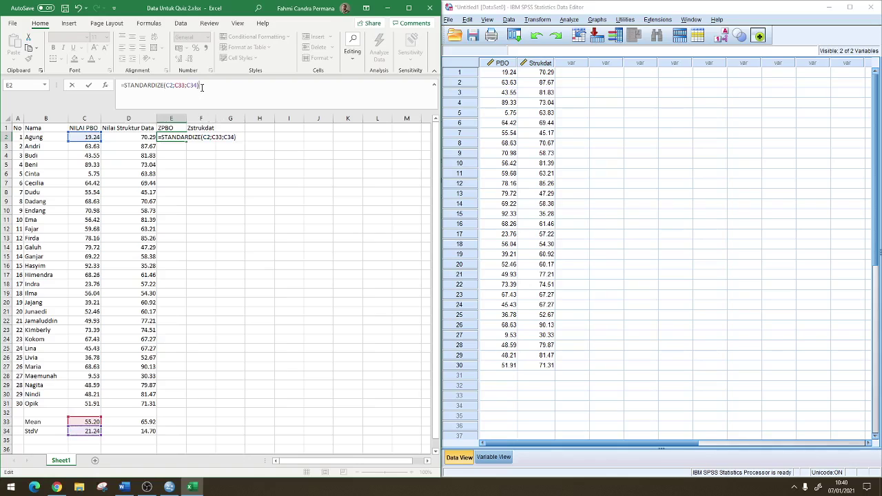
Make the C33 and C34 references in the E2 formula absolute and fill the formula down to E31
key("Left")
key("Left")
key("Left")
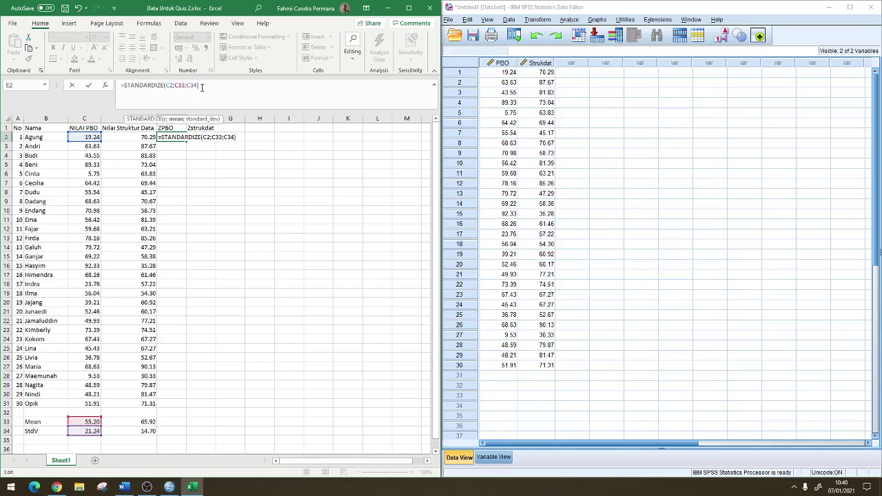
type("$")
key("Right")
type("$")
key("Right")
key("Right")
key("Right")
type("$")
type("$")
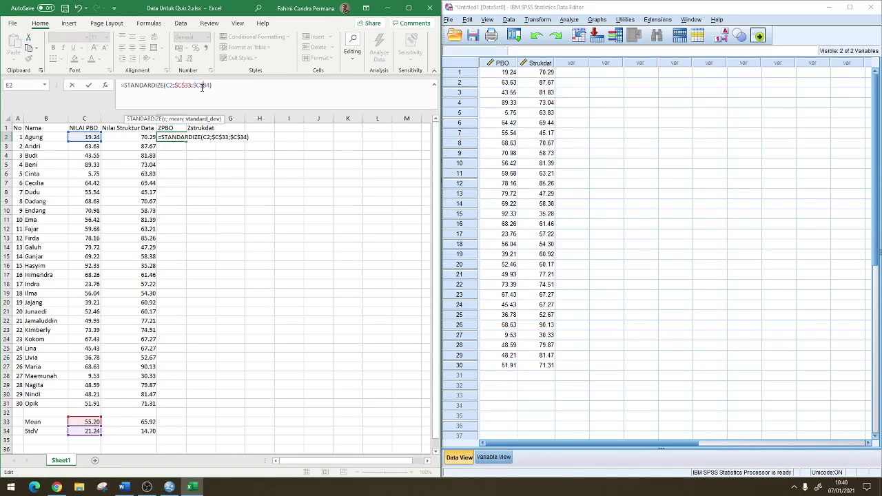
key("Return")
left_click(172, 138)
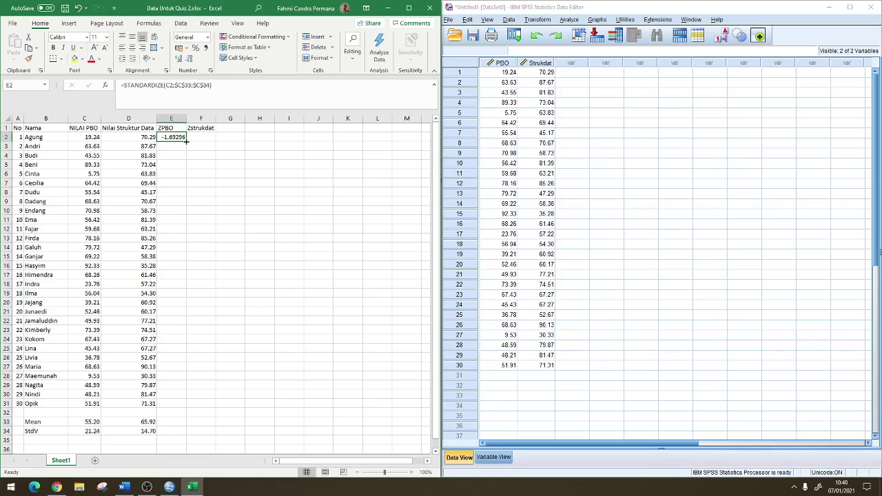
double_click(186, 141)
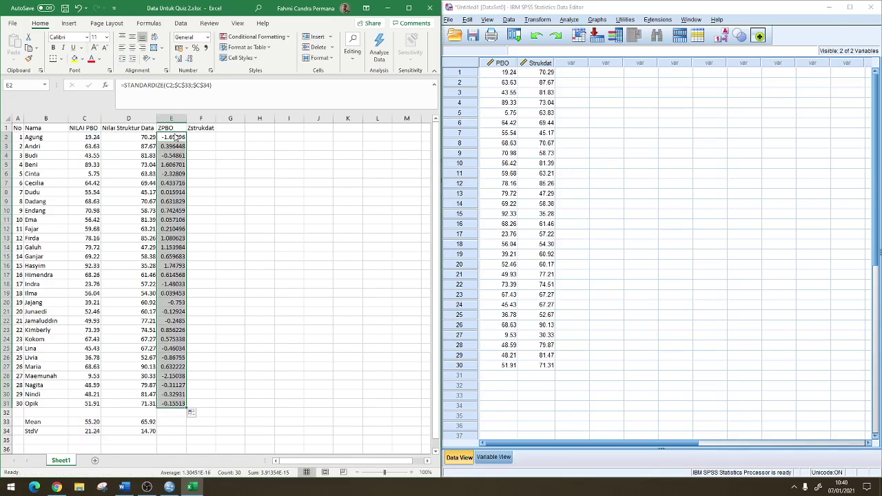
Copy the z-score formula from E2 into F2
left_click(176, 136)
left_click_drag(186, 141, 204, 137)
left_click(204, 136)
Change the mean and standard deviation references in F2 to $D$33 and $D$34 and fill the formula down to F31
left_click(189, 86)
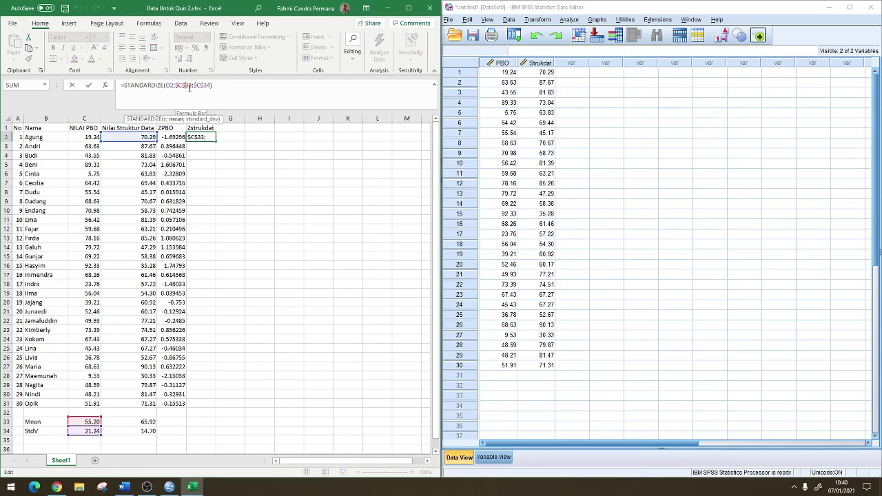
key("BackSpace")
type("D")
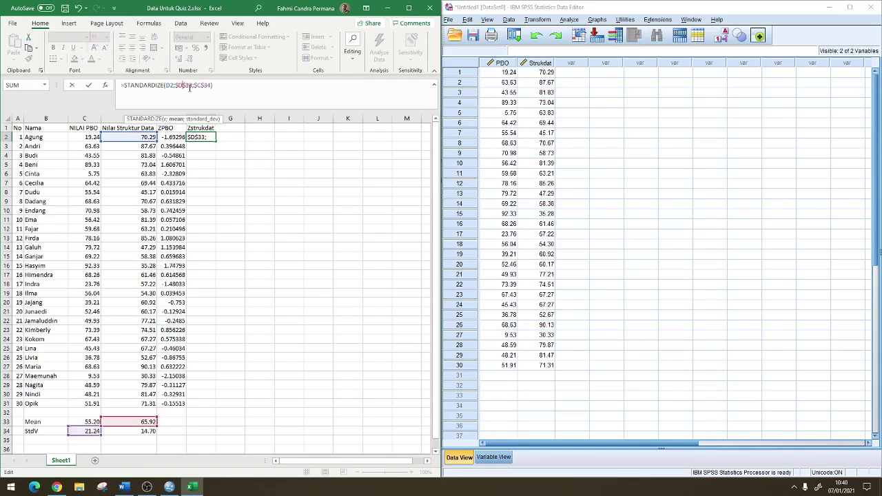
key("Right")
key("Right")
key("Right")
key("Right")
key("BackSpace")
type("D")
key("Return")
left_click(210, 140)
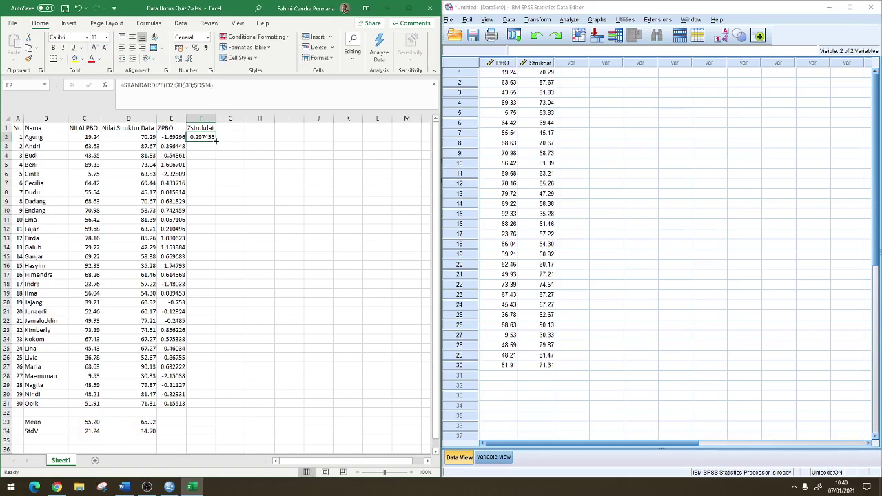
double_click(213, 142)
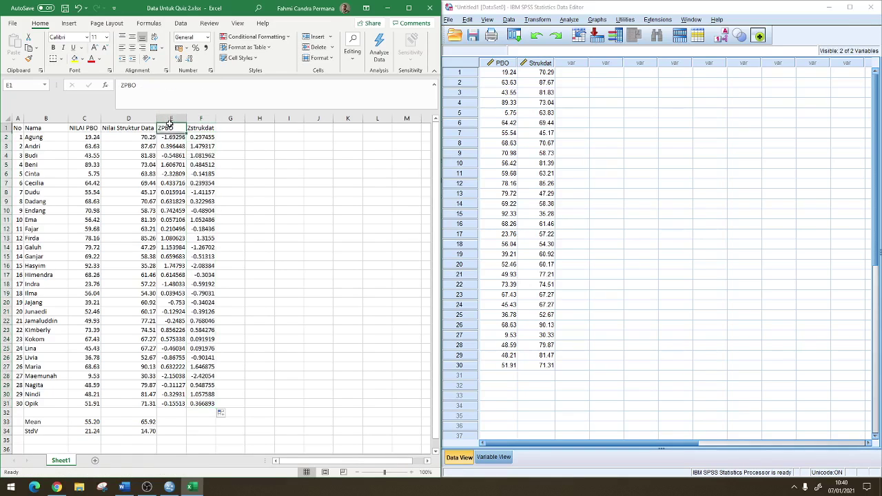
Format columns E and F as Number with 2 decimal places
left_click_drag(165, 121, 200, 121)
right_click(188, 121)
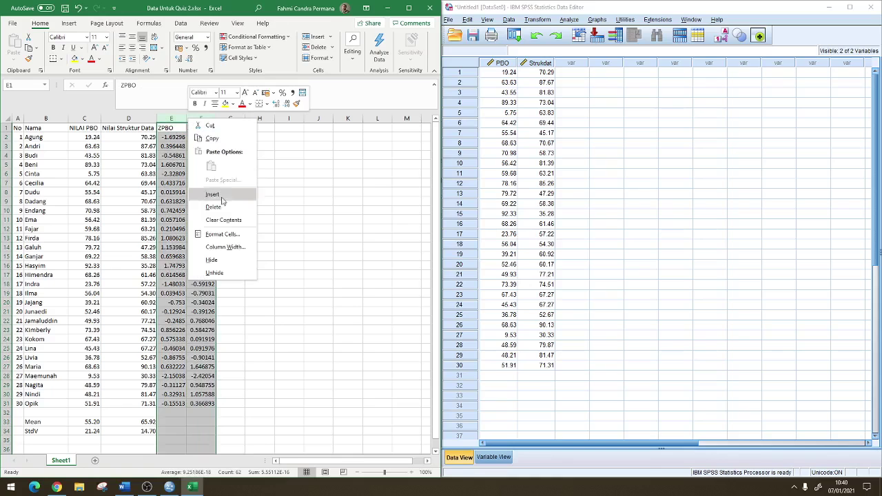
left_click(227, 234)
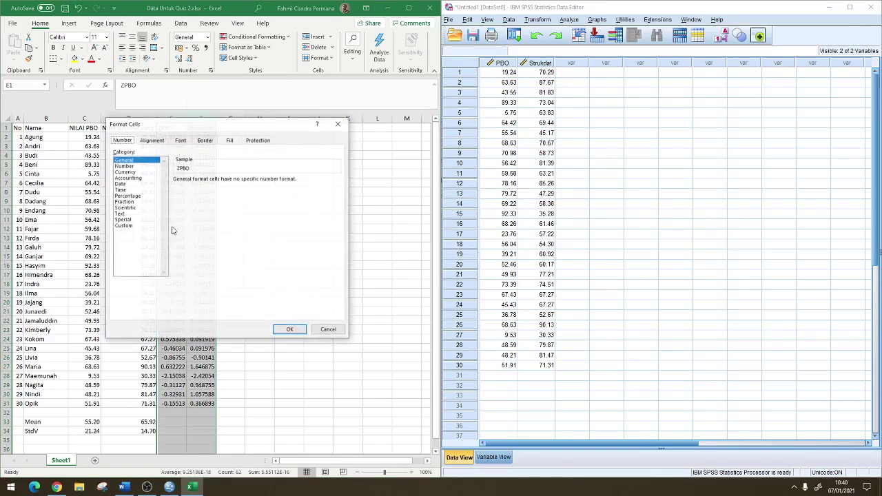
left_click(124, 166)
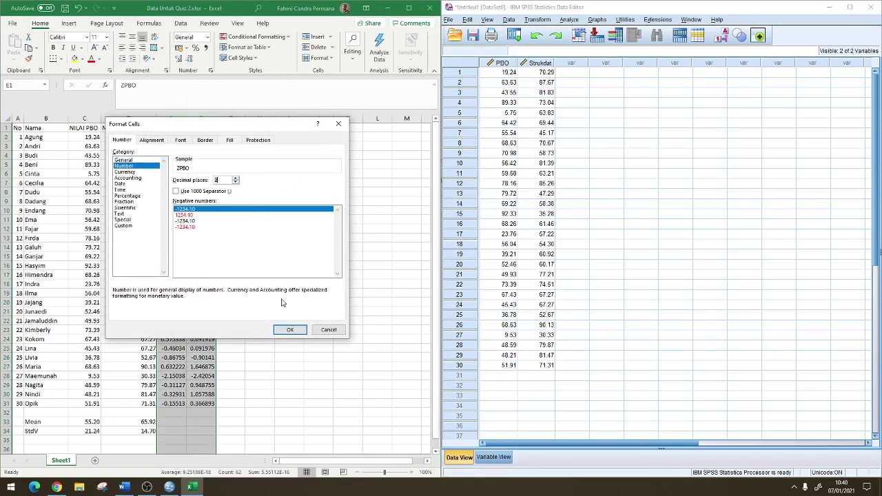
left_click(290, 329)
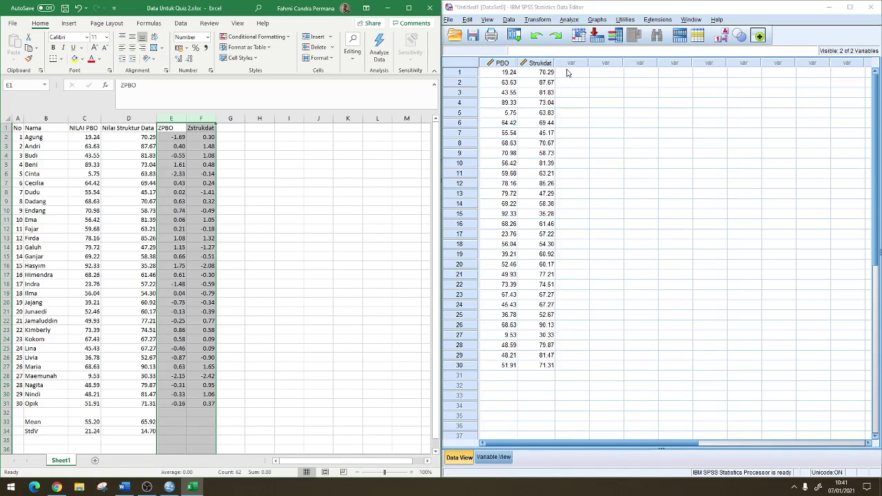
In SPSS, start a Descriptives analysis with Nilai MK PBO and Nilai MK Strukdat as its variables
left_click(571, 20)
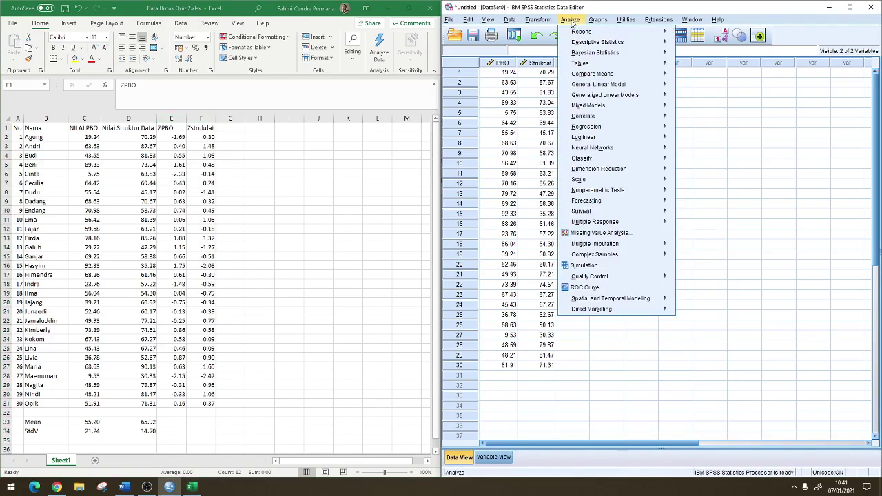
mouse_move(599, 42)
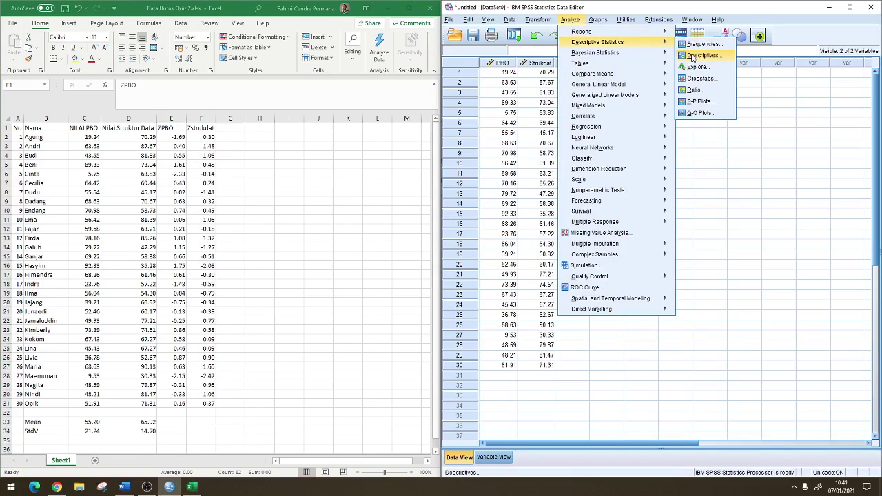
left_click(697, 55)
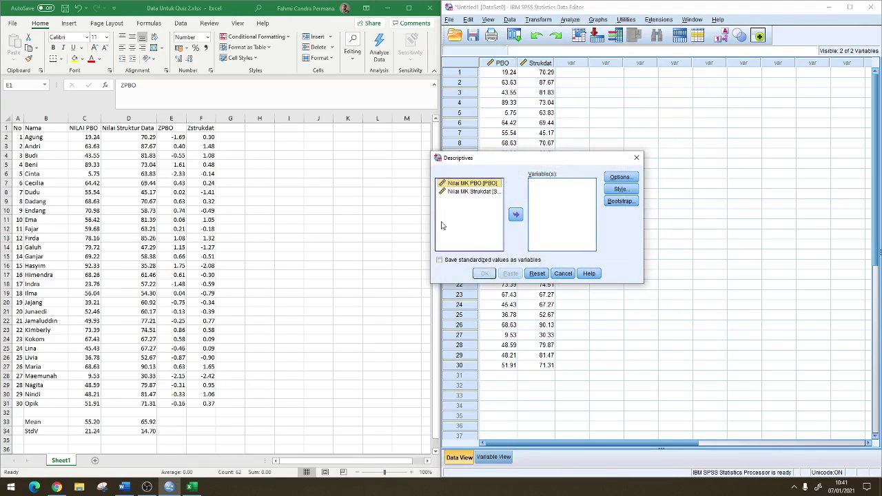
left_click(517, 216)
left_click(483, 191)
left_click(516, 215)
Run the Descriptives with standardized values saved as variables, keeping the default statistics options, and minimize the output window
left_click(619, 178)
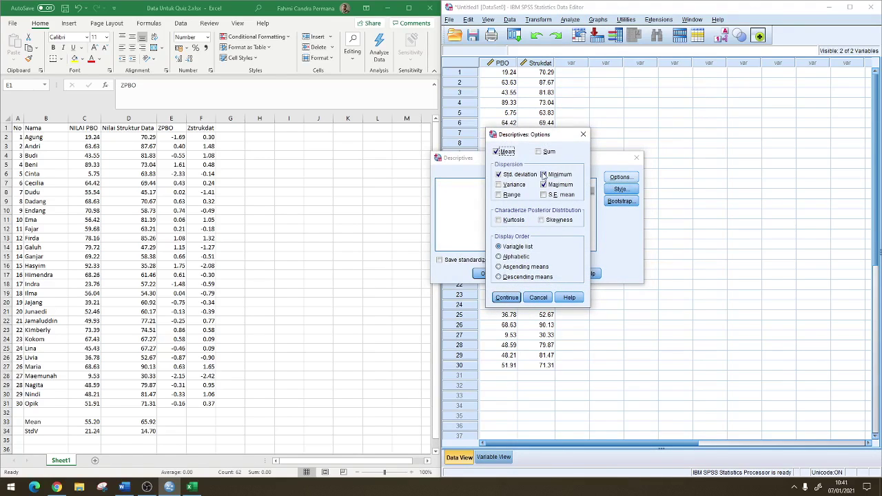
left_click(583, 134)
left_click(441, 261)
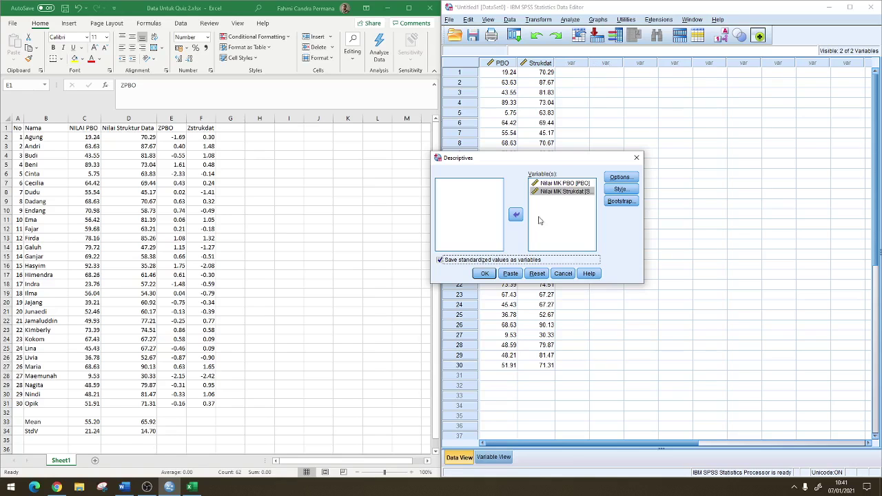
left_click(484, 274)
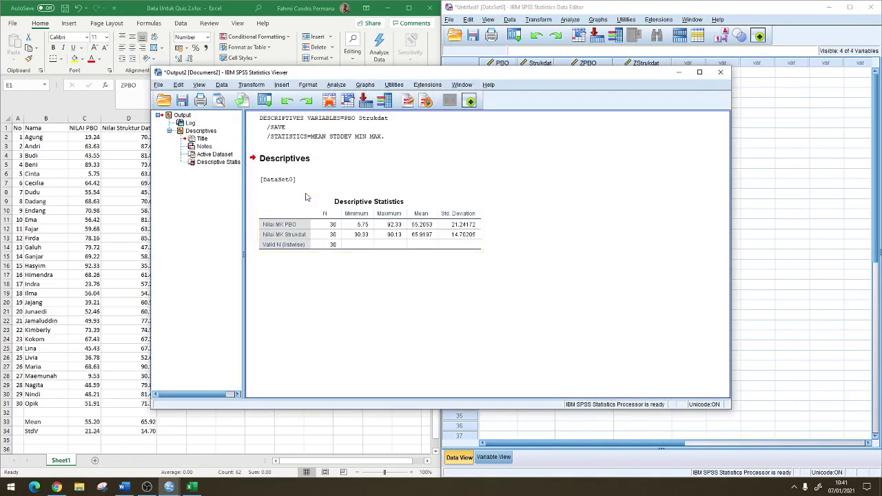
left_click(679, 72)
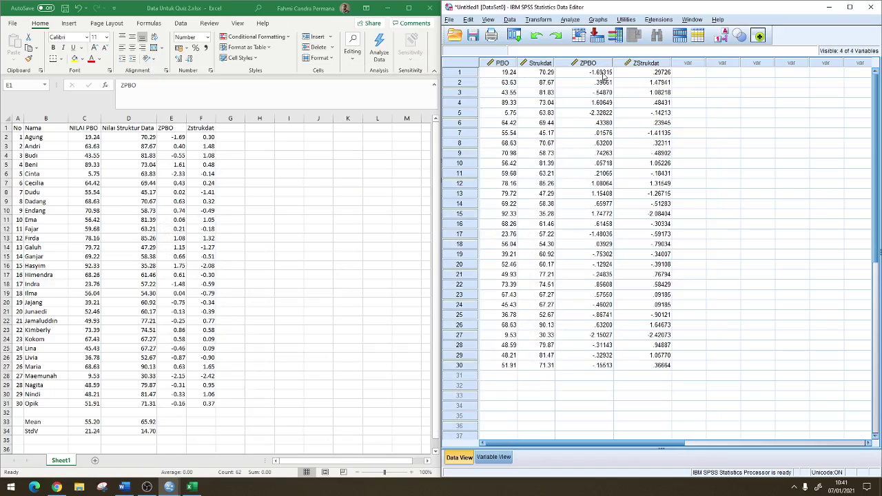
Set the decimals of the ZPBO and ZStrukdat variables to 2 and return to the data values
left_click(492, 459)
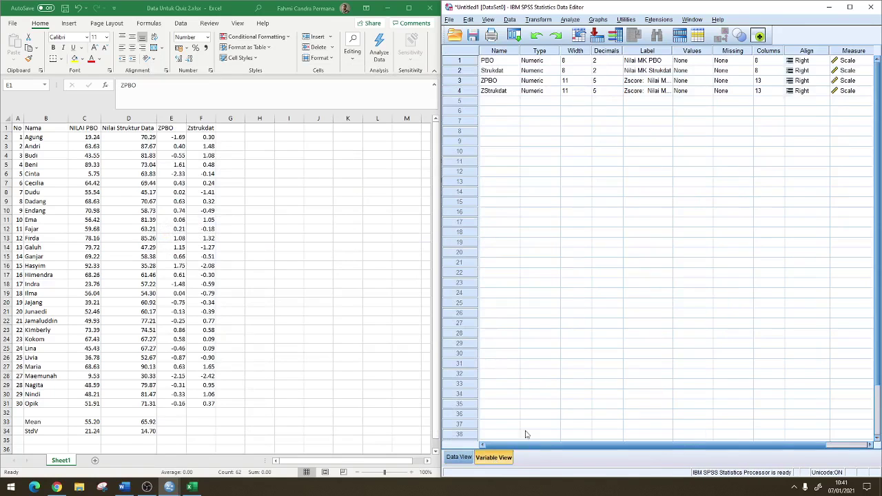
left_click(604, 80)
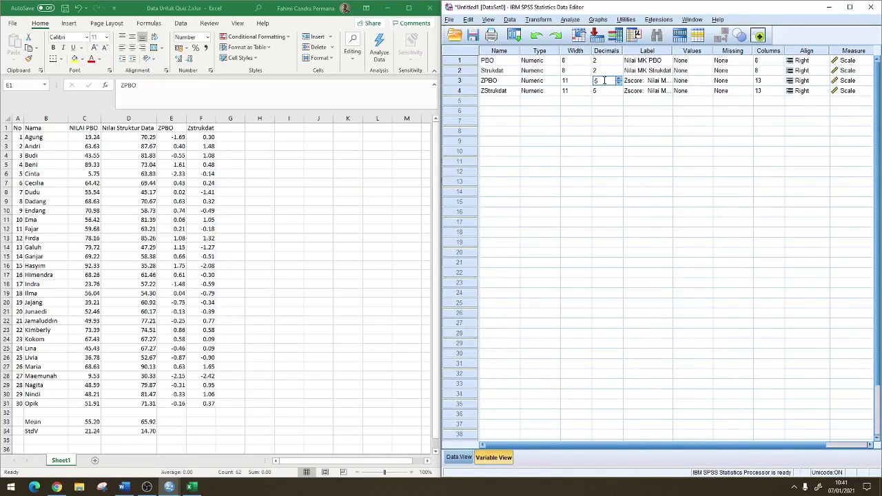
type("2")
left_click(597, 91)
type("2")
left_click(458, 458)
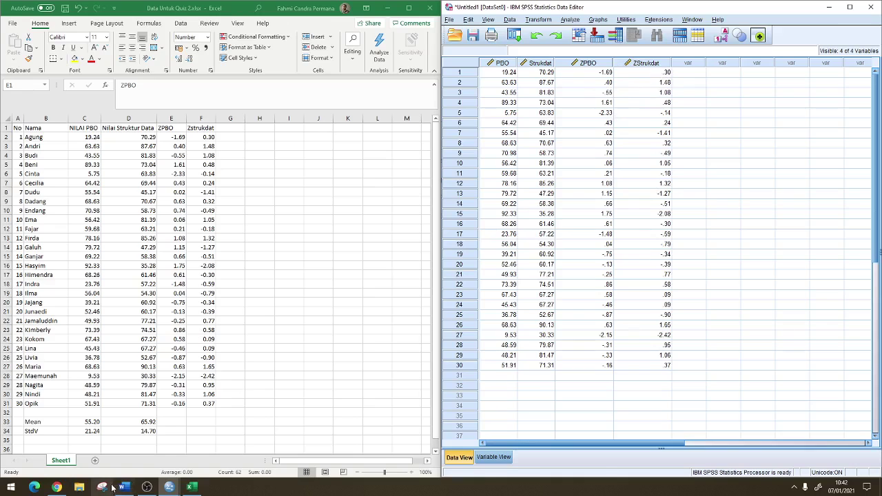
Switch to the QUIZ 2 page in Chrome and copy the text of questions 1 to 5
left_click(58, 487)
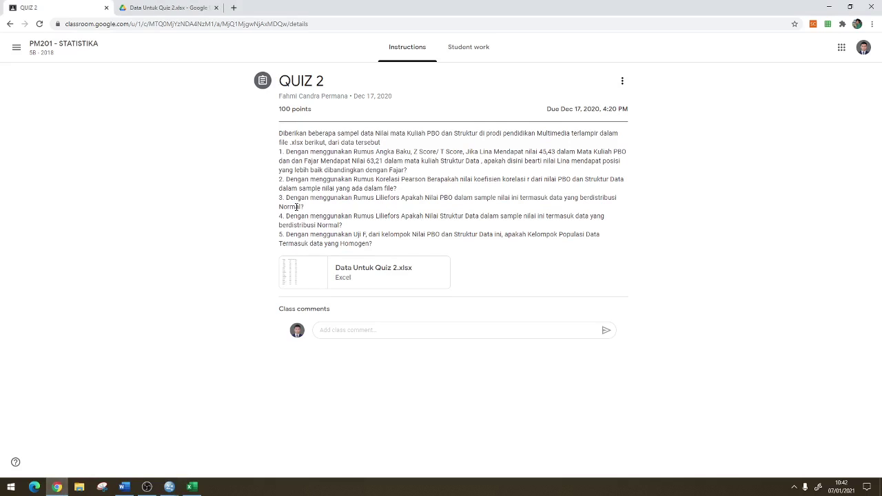
left_click_drag(280, 152, 397, 245)
key("ctrl+c")
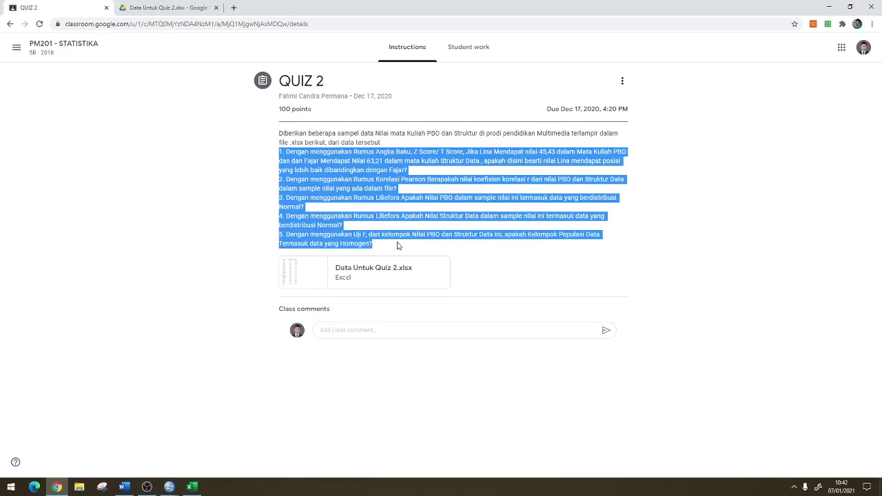
Create a blank document in Word and paste the copied quiz questions into it
left_click(11, 487)
type("word")
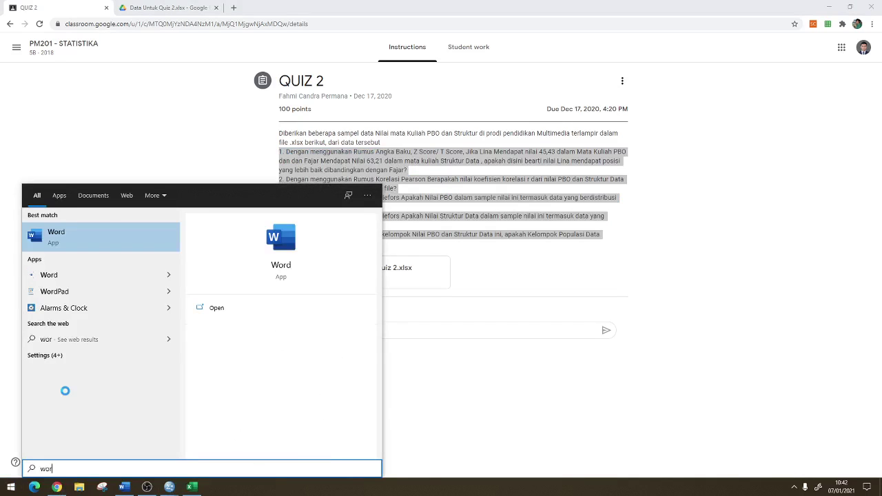
left_click(100, 248)
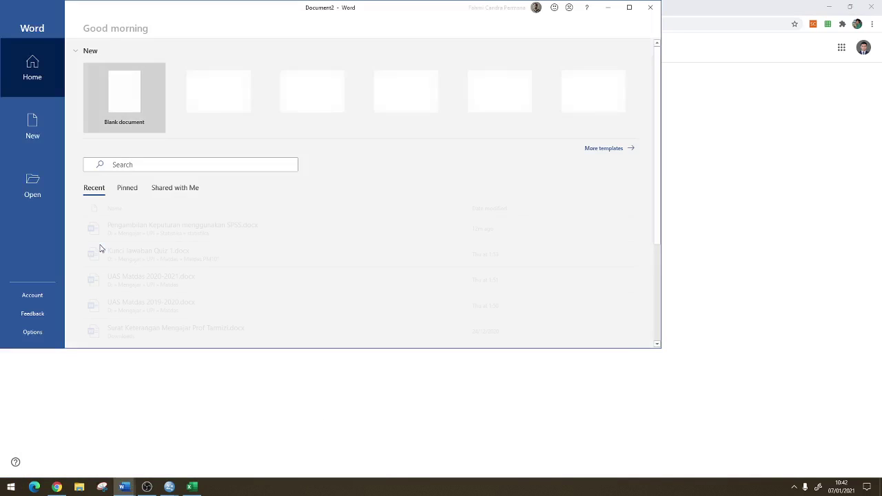
left_click(120, 82)
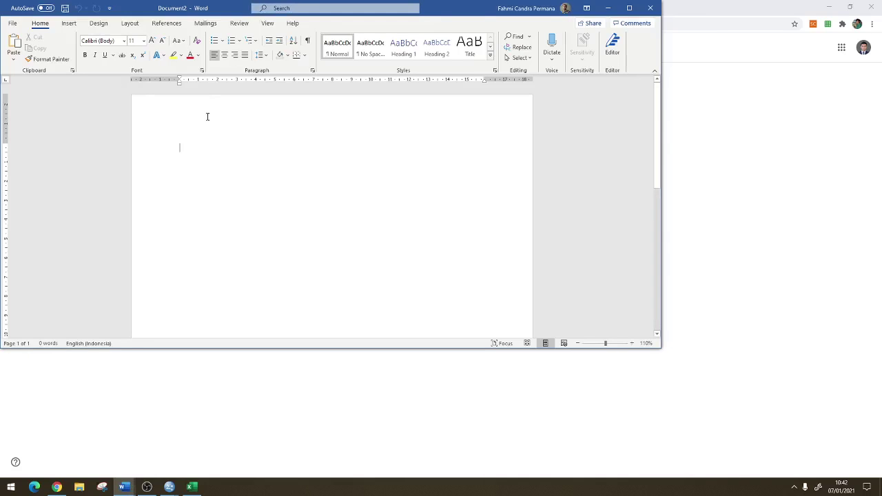
key("ctrl+v")
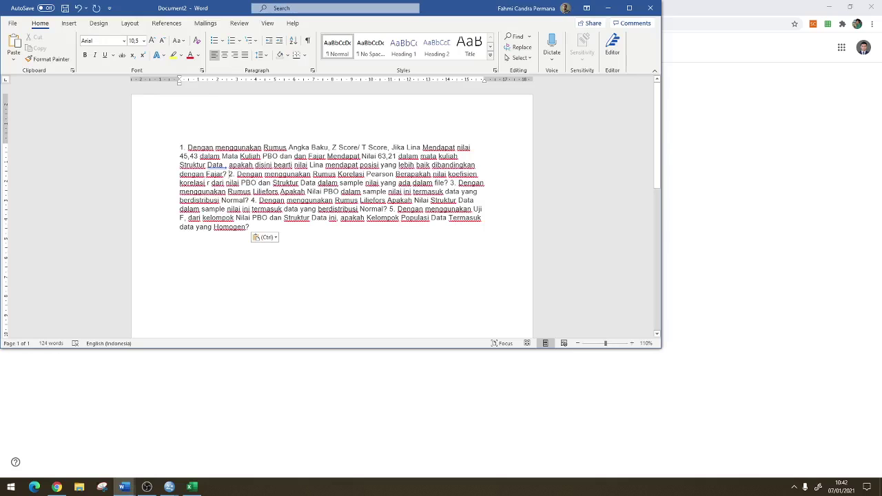
Split the pasted quiz text so each question starts its own paragraph, and add an unnumbered empty line below question 1
key("Return")
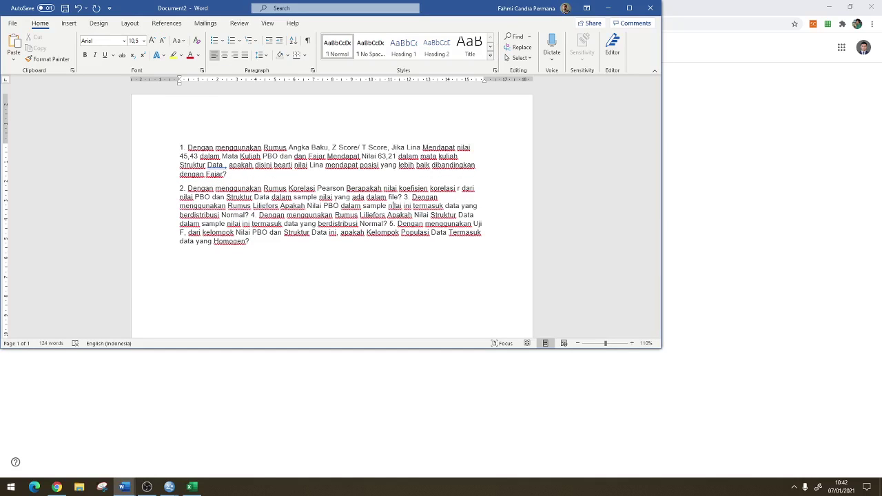
key("Return")
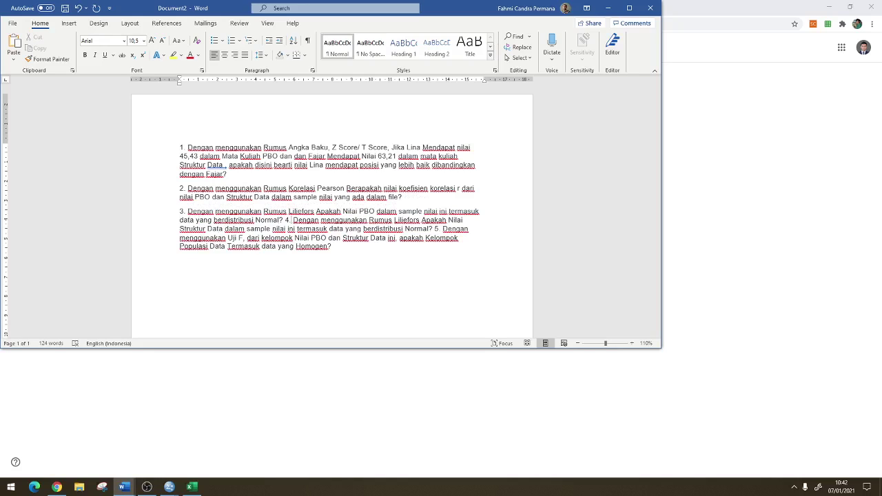
key("Return")
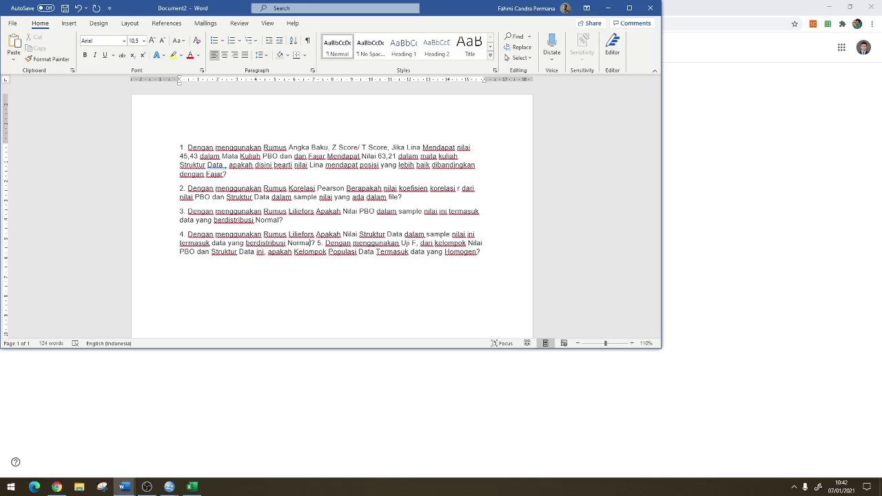
key("Return")
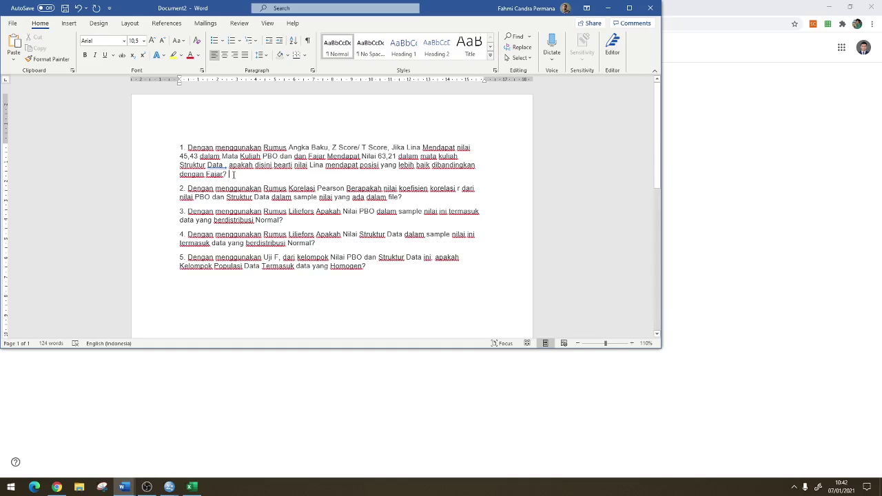
key("Return")
key("BackSpace")
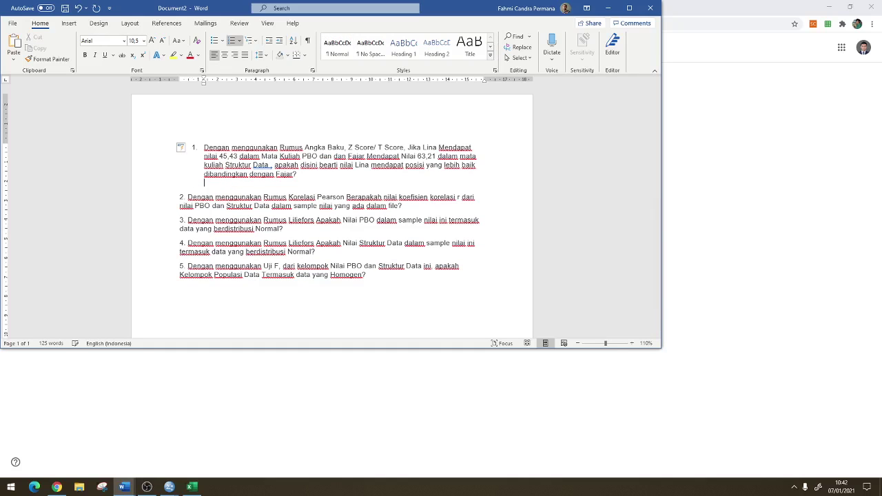
Switch to the SPSS Data Editor and compute a new variable TPBO with the expression 50+(10*ZPBO)
key("alt+Tab")
key("alt+Tab")
key("alt+Tab")
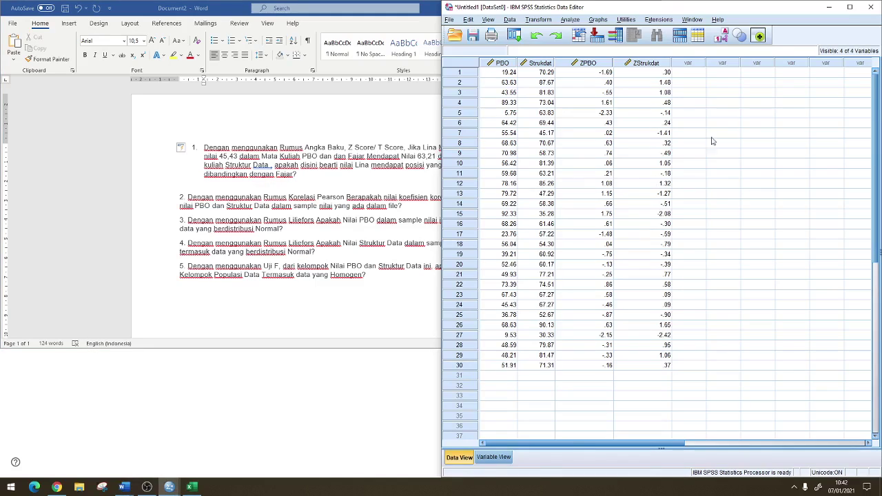
left_click(574, 20)
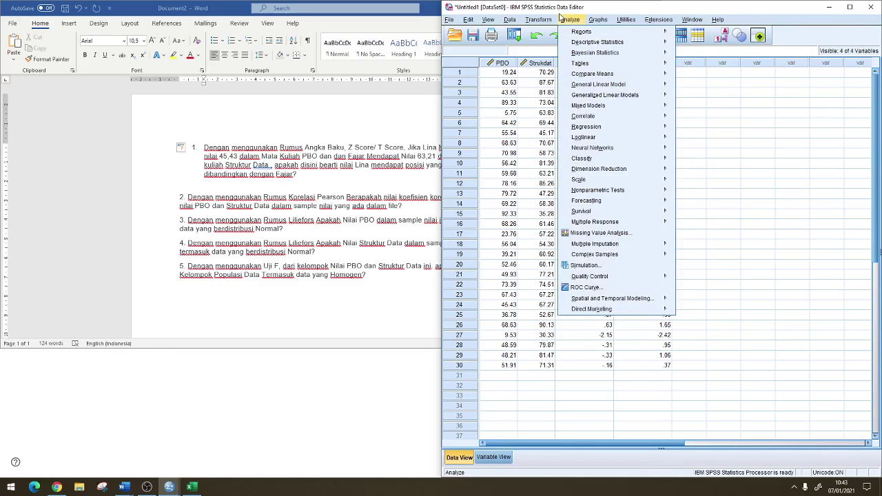
left_click(551, 32)
left_click(592, 108)
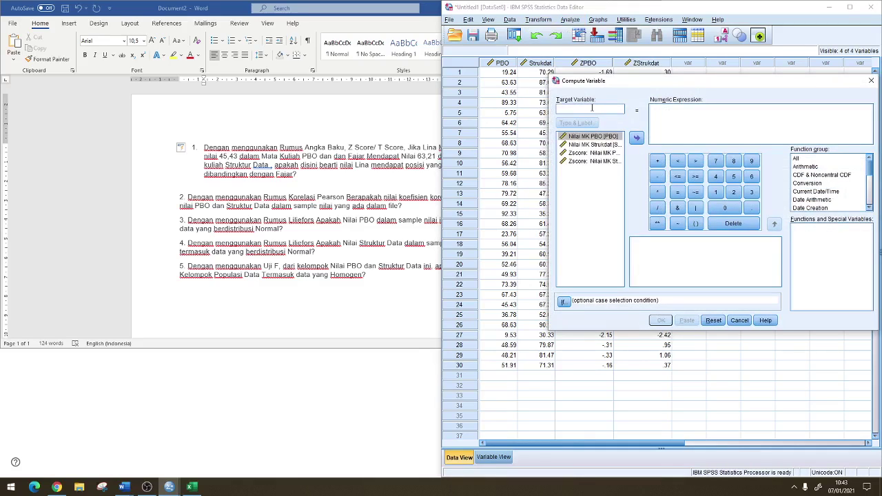
type("T")
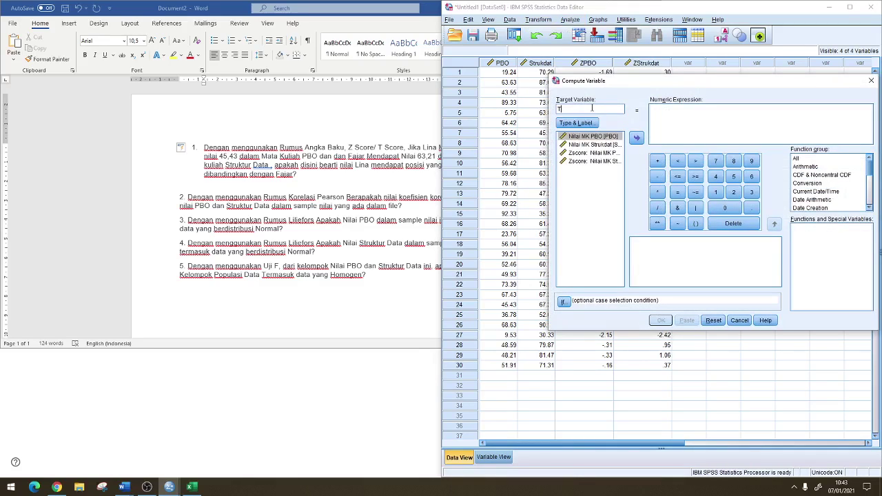
type("PBO")
left_click(673, 112)
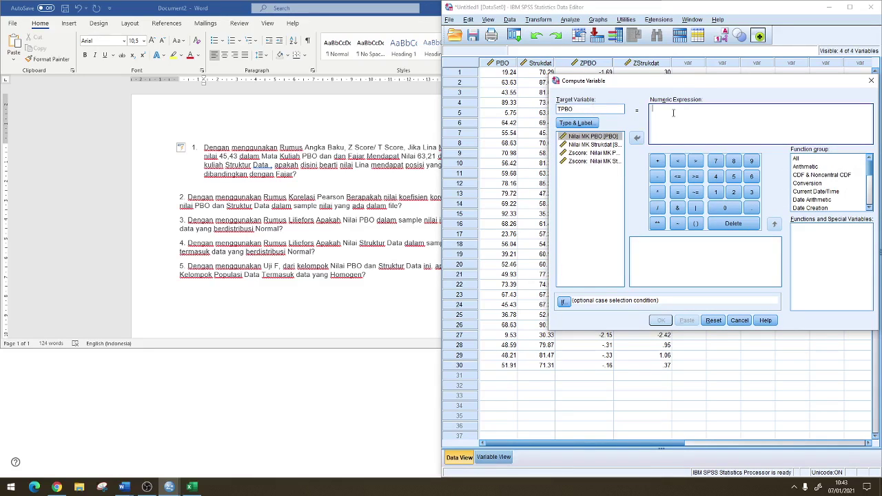
type("50")
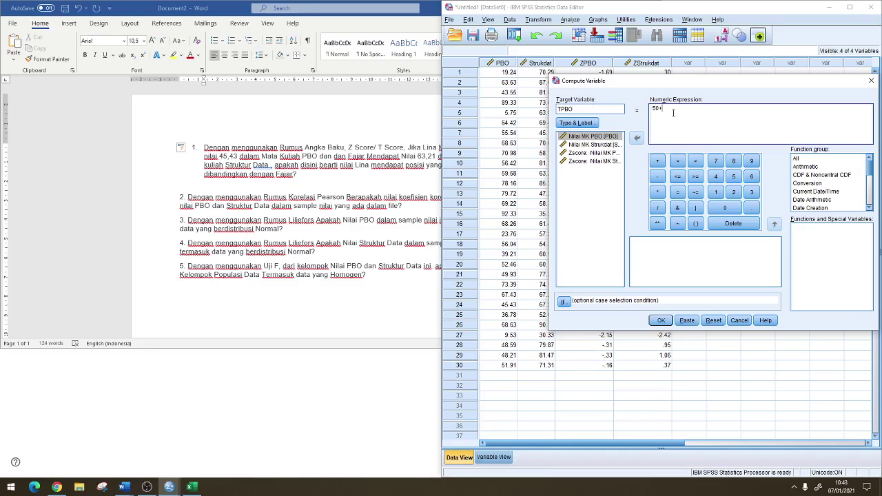
type("+(1")
left_click(585, 155)
left_click(636, 138)
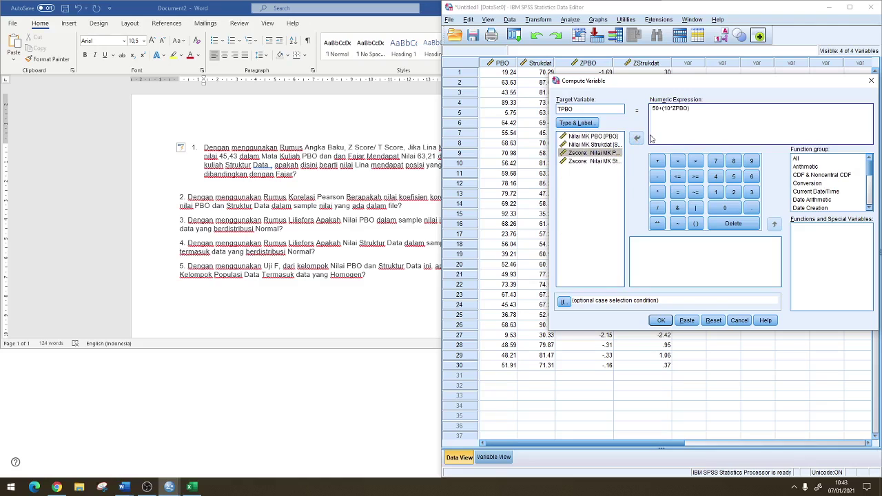
left_click(663, 320)
left_click(689, 69)
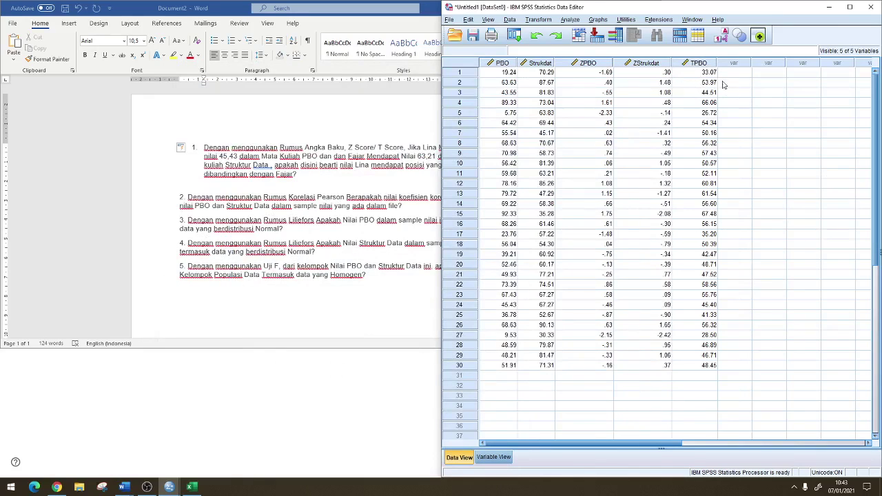
Compute a second new variable TStrukdat with the expression 50+(10*ZStrukdat)
left_click(538, 19)
left_click(571, 33)
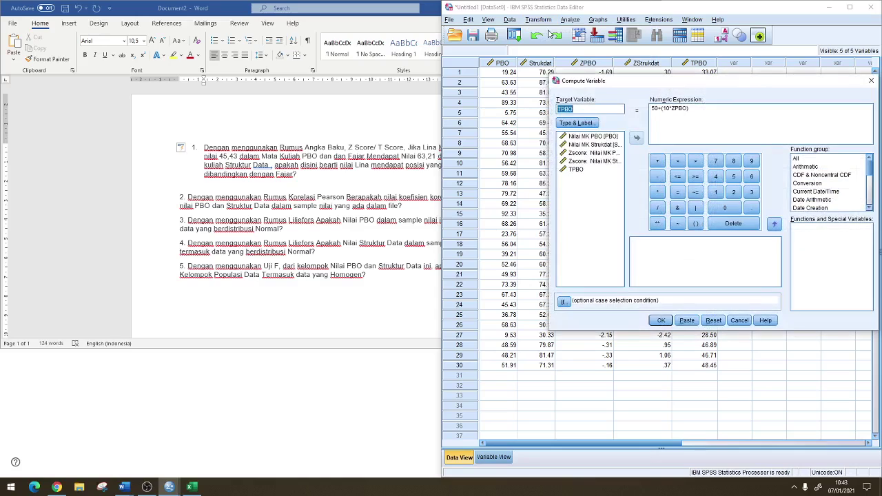
left_click(582, 109)
key("BackSpace")
key("BackSpace")
key("BackSpace")
type("Strukdat")
left_click(682, 110)
key("BackSpace")
key("BackSpace")
key("BackSpace")
key("BackSpace")
key("BackSpace")
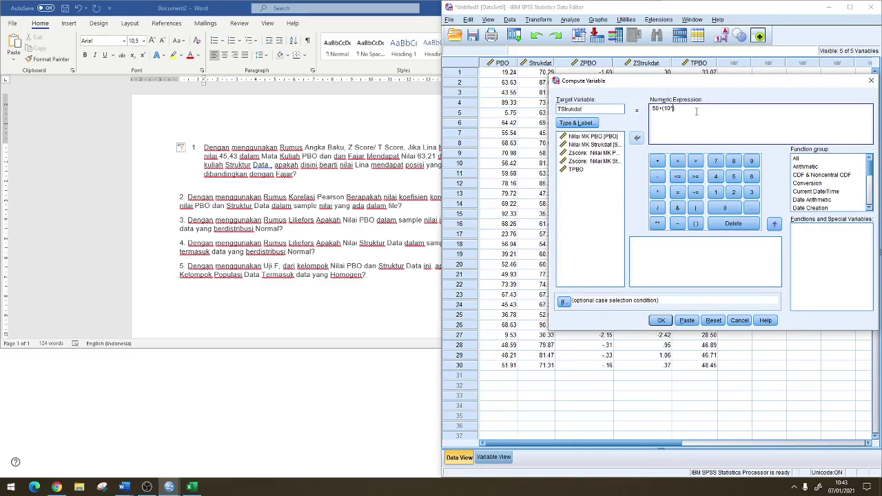
left_click(586, 161)
left_click(637, 138)
type(")")
left_click(661, 321)
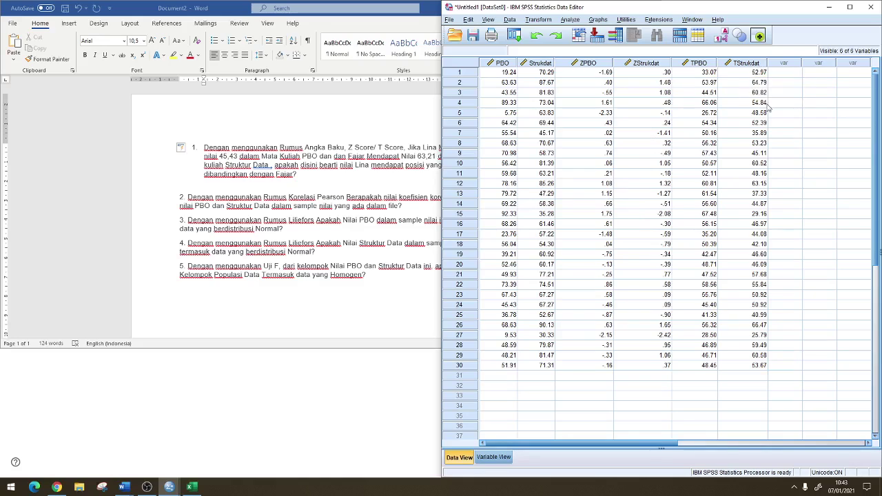
Switch to the Word document and justify all of the question text
left_click(306, 177)
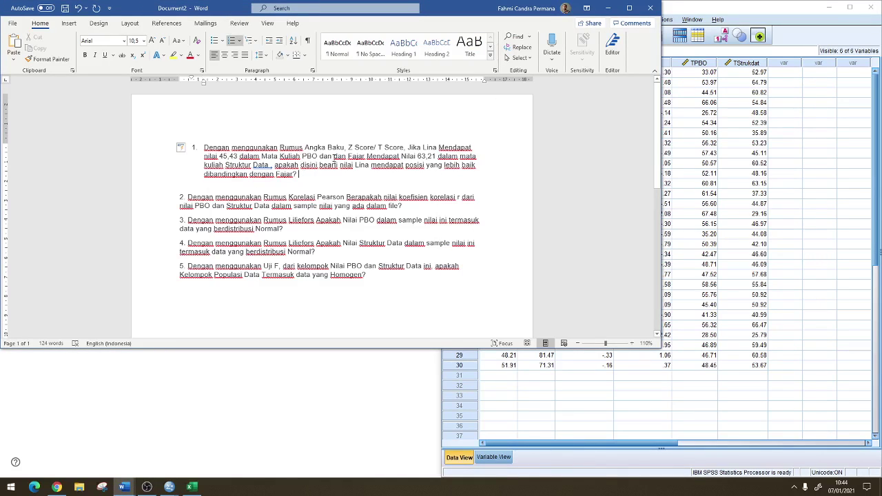
key("ctrl+a")
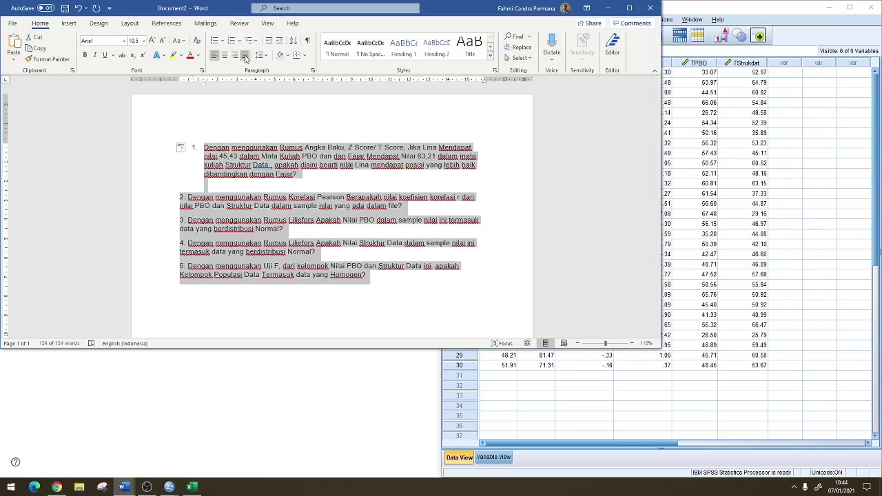
left_click(245, 55)
left_click(308, 177)
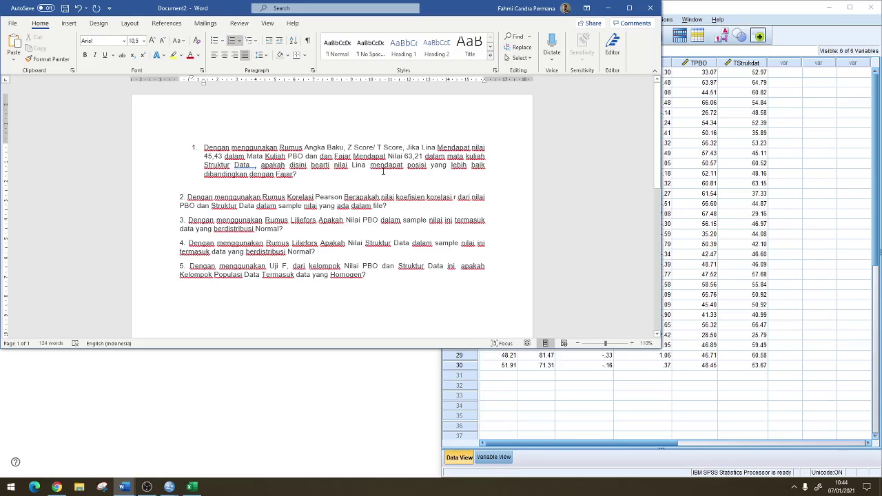
Add an answer line under question 1 labelled as the ZScore in PBO of the first student named in the question
left_click(311, 182)
key("Return")
type("Zc")
key("BackSpace")
type("S")
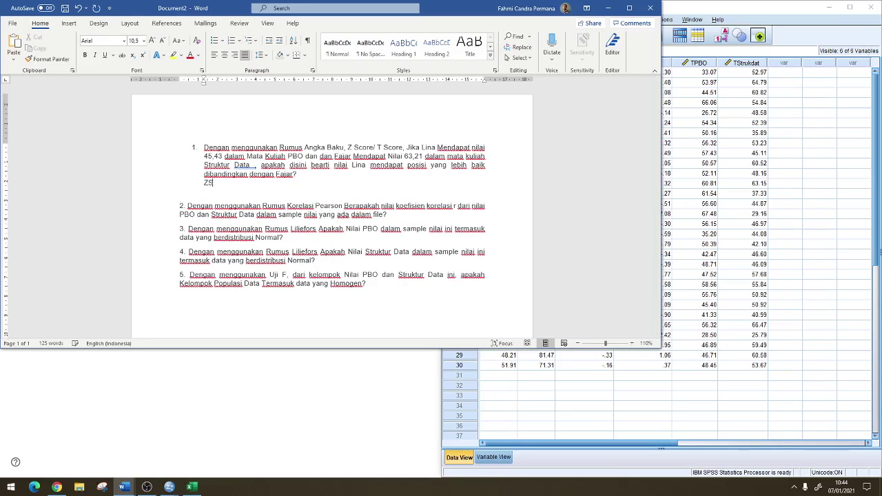
type("core Lina di PBO :")
Look up that student's PBO z-score in the Excel sheet and enter -0,46 after the label in Word
left_click(707, 175)
key("alt+Tab")
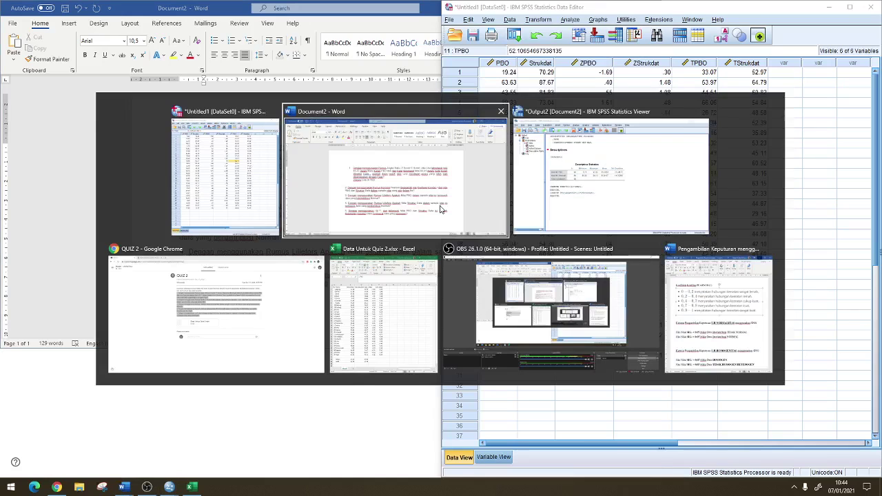
left_click(360, 305)
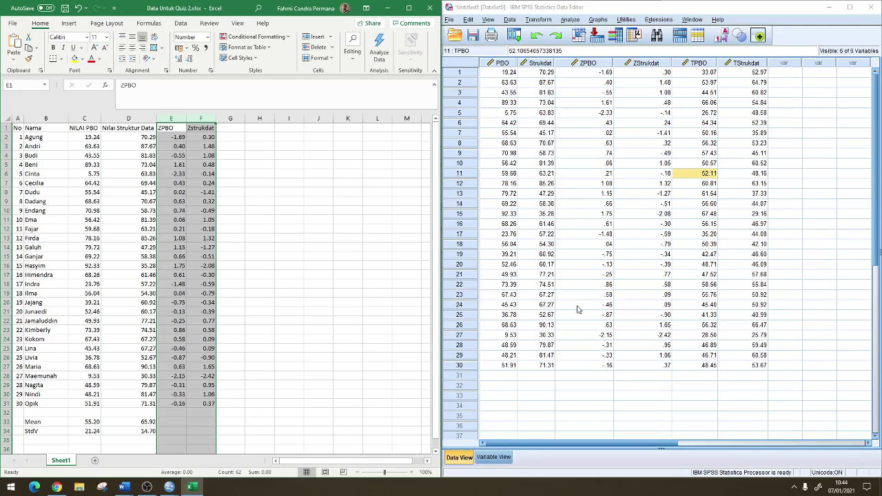
key("alt+Tab")
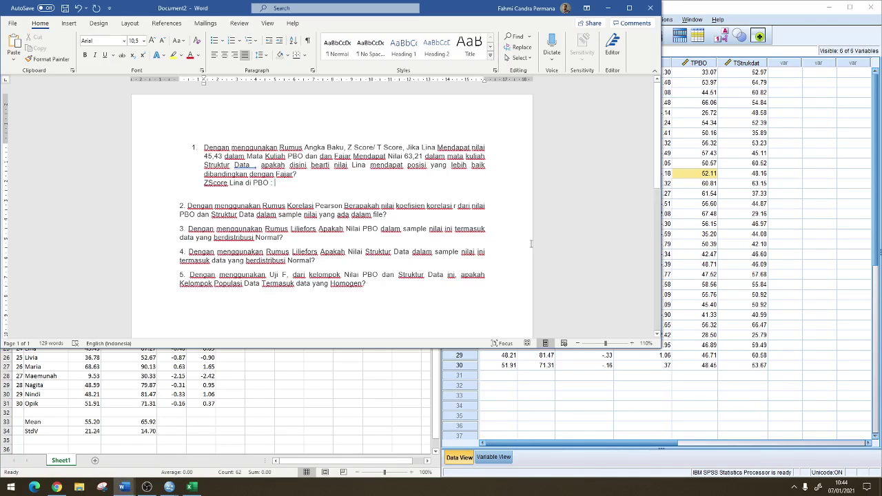
type("-0,46")
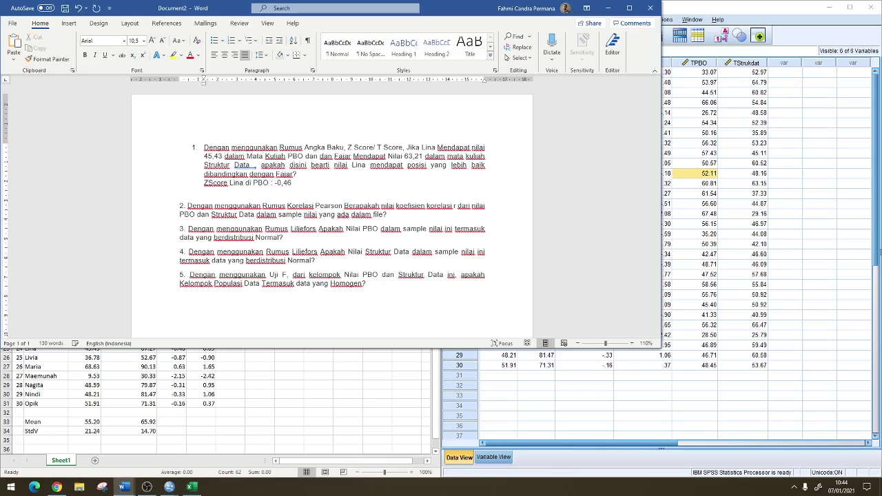
Duplicate the ZScore answer line directly below itself, without an empty line between the two
key("Return")
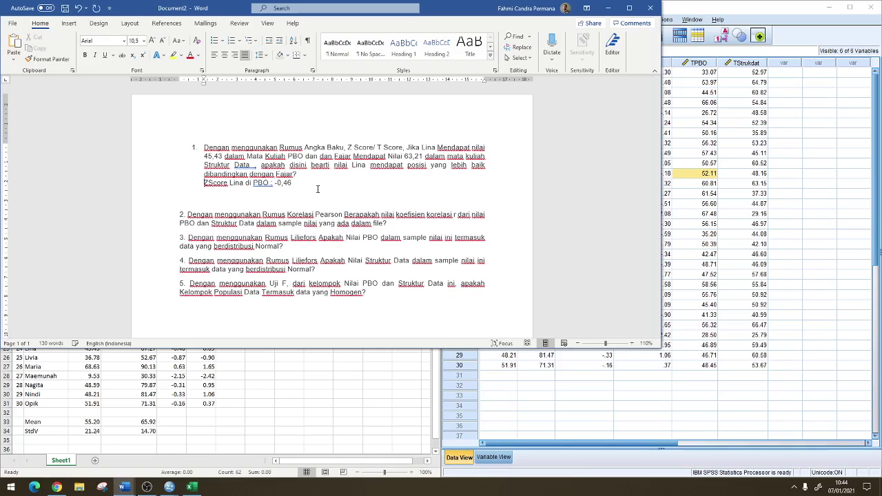
key("shift+Down")
key("ctrl+c")
key("Down")
key("ctrl+v")
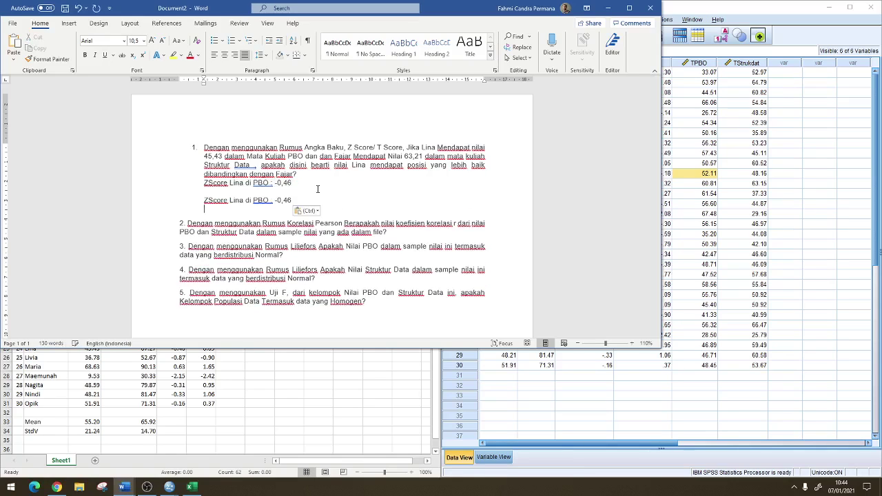
key("BackSpace")
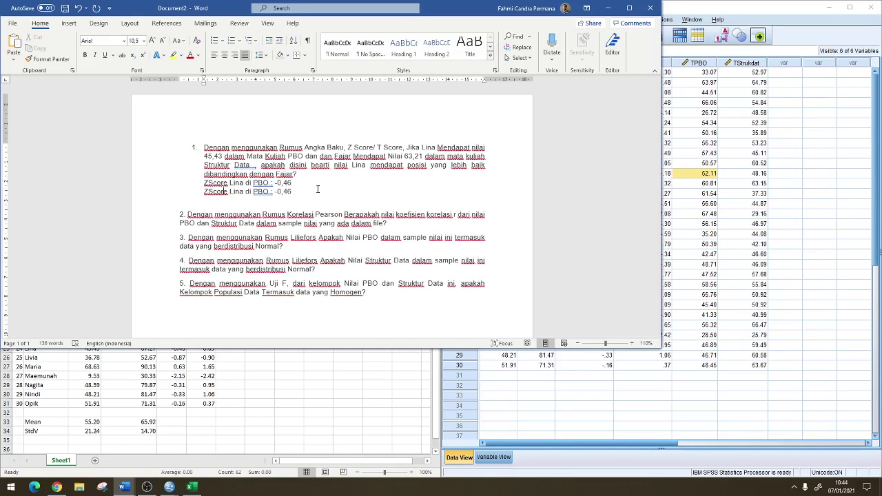
Maximize the Word window and change the copied line to the second student's name and the subject Strukdat
left_click(629, 7)
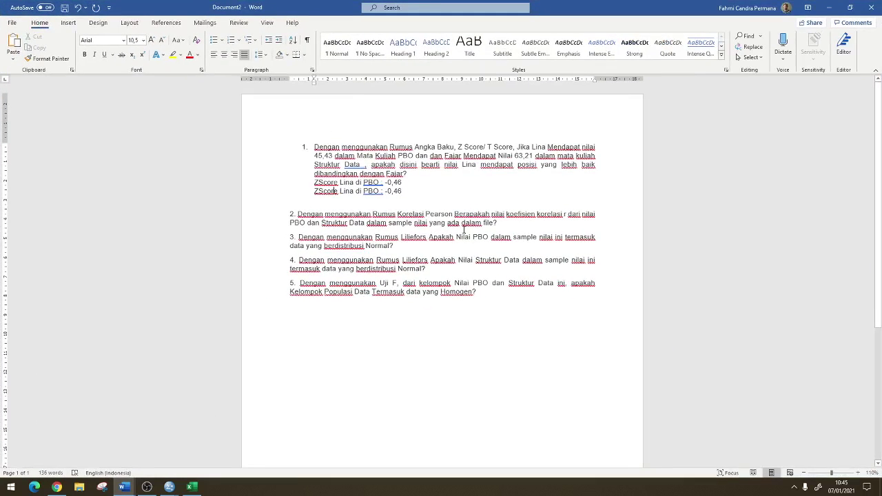
left_click(374, 237)
double_click(349, 193)
type("Fajar")
key("BackSpace")
key("Right")
key("shift+Right")
key("shift+Right")
key("shift+Right")
key("shift+Right")
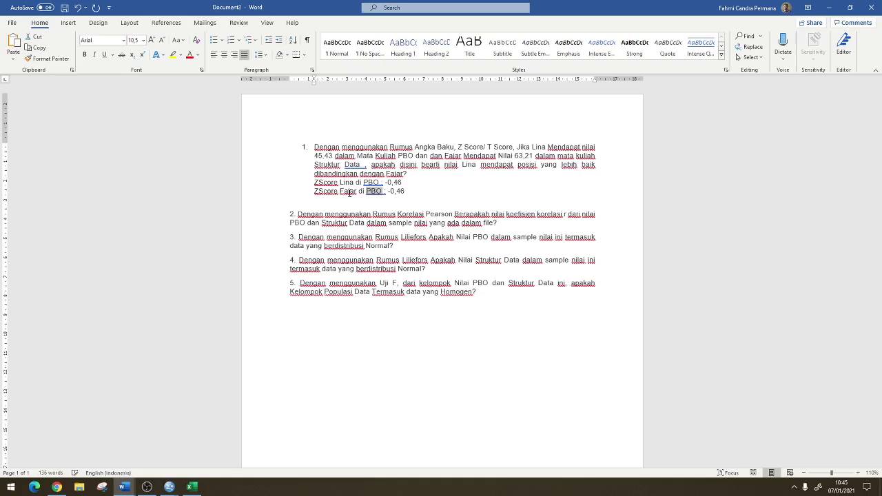
type("Struktur")
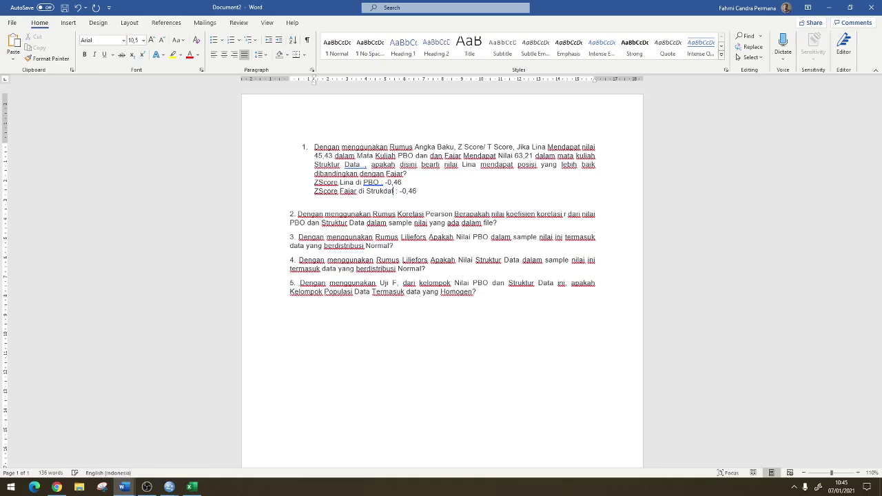
Look up the second student's Strukdat z-score in the Excel and SPSS data and change the copied line's value to -0,18
key("alt+Tab")
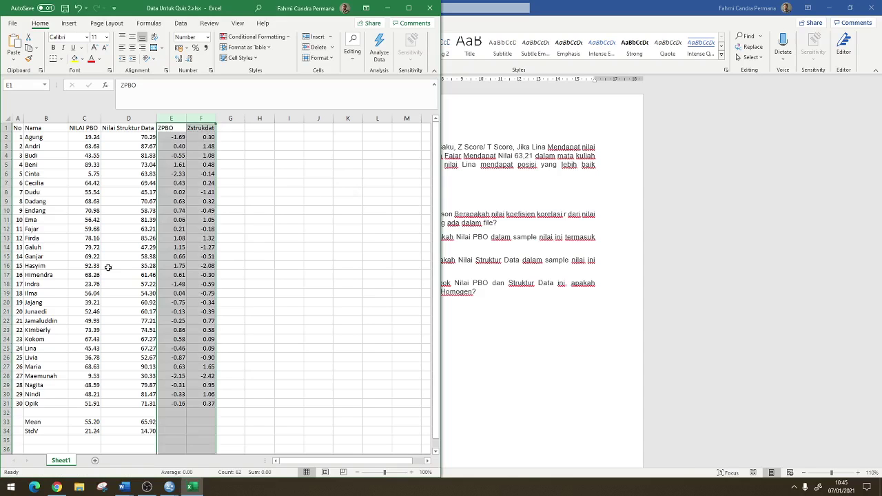
key("alt+Tab")
key("alt+Tab")
key("alt+Tab")
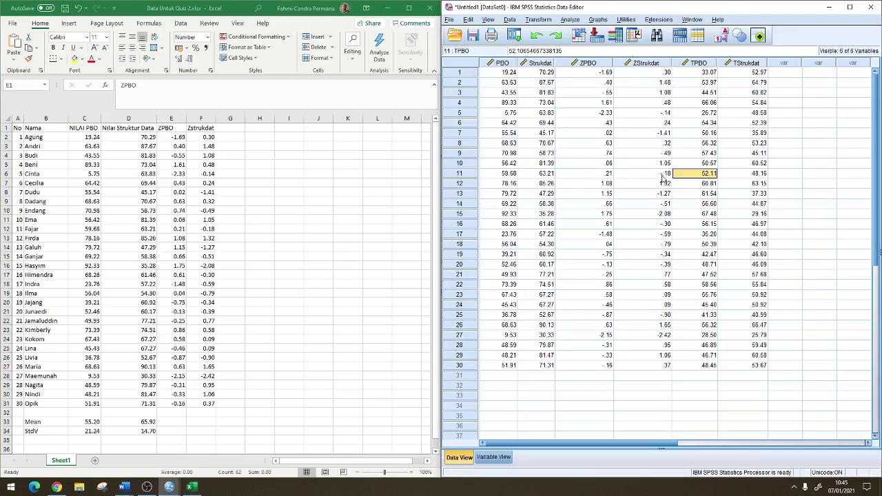
key("alt+Tab")
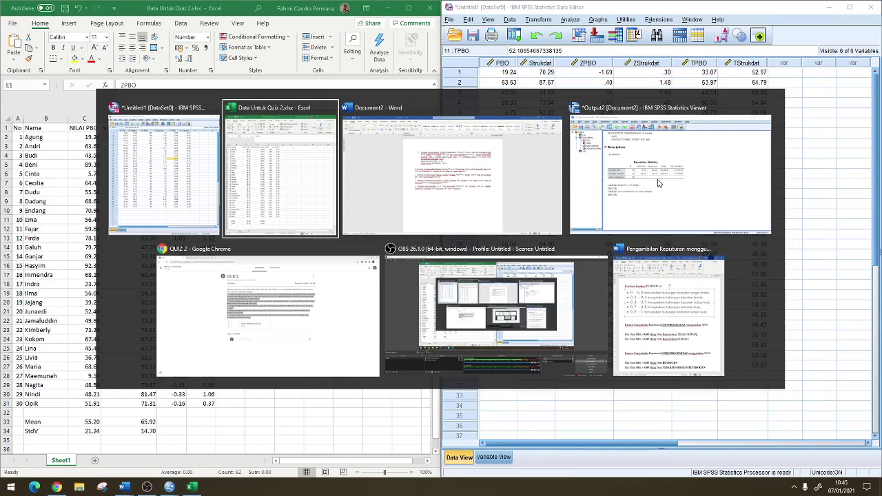
left_click(427, 195)
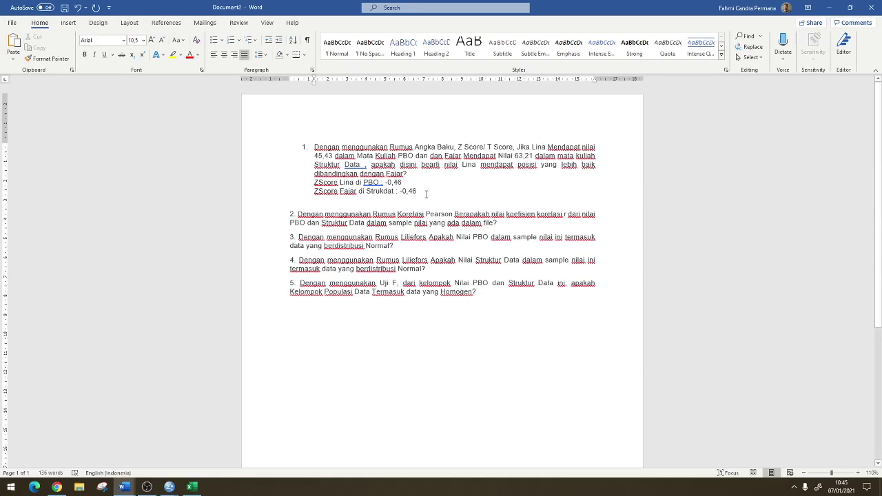
key("Right")
key("Right")
key("Right")
key("shift+Right")
key("shift+Right")
type("18")
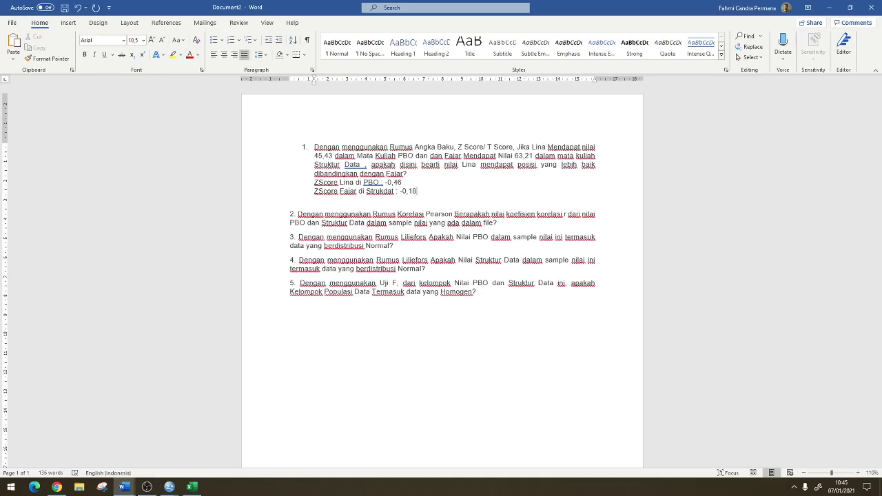
Start a conclusion line below the two ZScore lines reading "Kesimpulan : Karena Zscore", the second student's name and "di Stukdat >"
key("Return")
type("Ke")
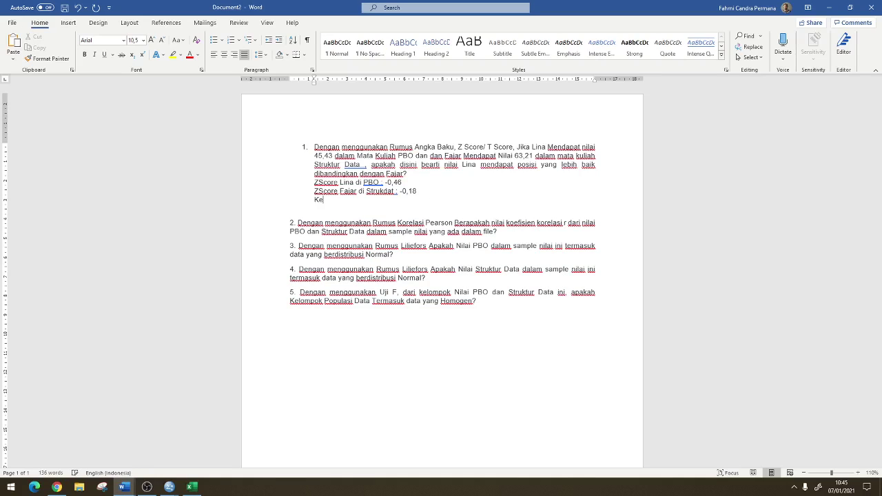
type("simpulan : Karena Z")
type("co")
key("BackSpace")
key("BackSpace")
type("soc")
key("BackSpace")
key("BackSpace")
type("core fajar di Stukdat lebih")
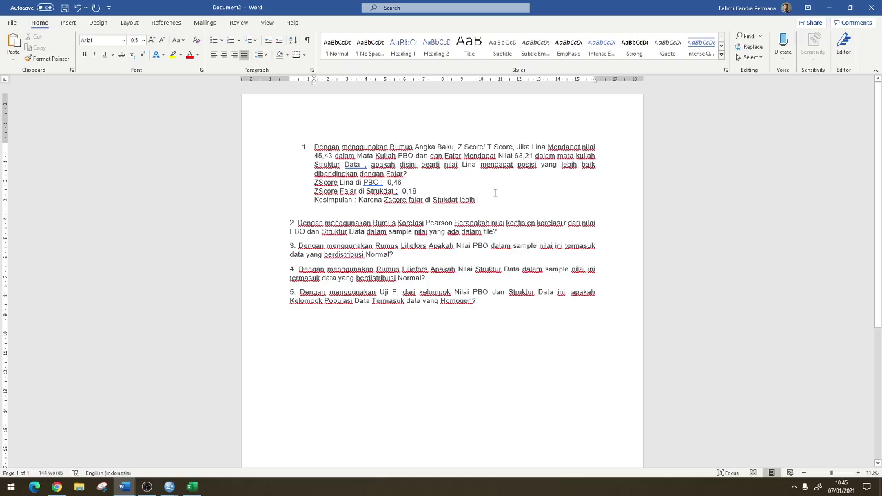
key("BackSpace")
key("BackSpace")
key("BackSpace")
key("BackSpace")
key("BackSpace")
key("BackSpace")
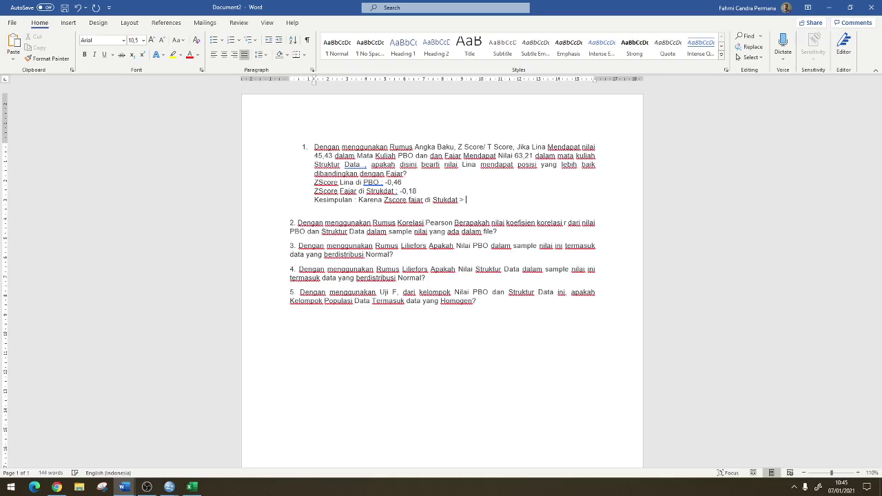
Continue the conclusion with the first student's Zscore in pbo, stating that this student's position is "tidak lebih baik" than the second student's
type("Zscore")
key("BackSpace")
key("BackSpace")
key("BackSpace")
key("BackSpace")
type("score lina di pbo, maka posisi")
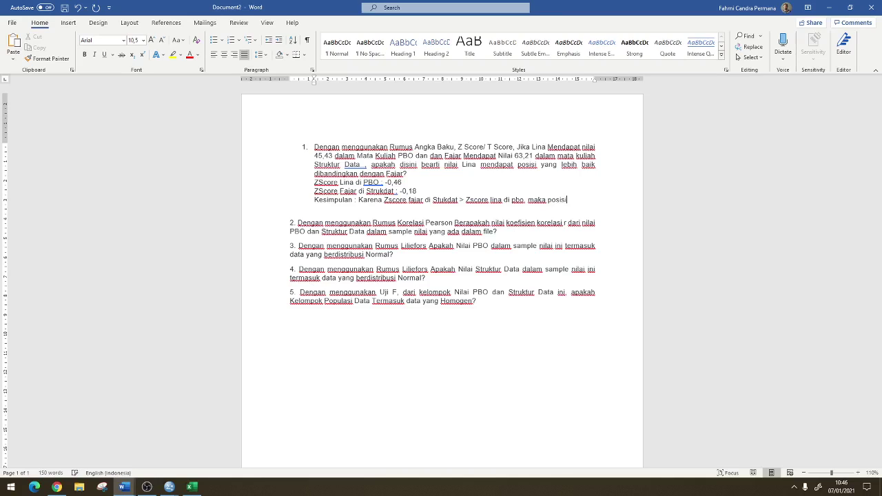
type(" lina tidak l")
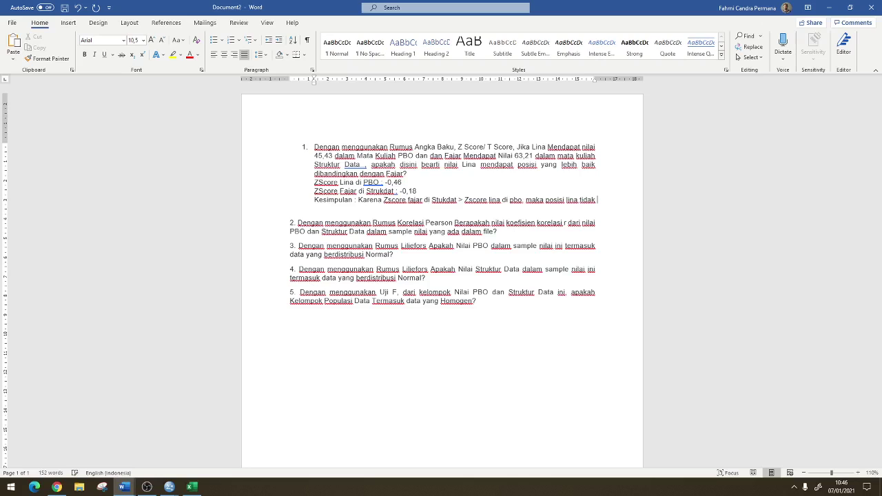
type("bai")
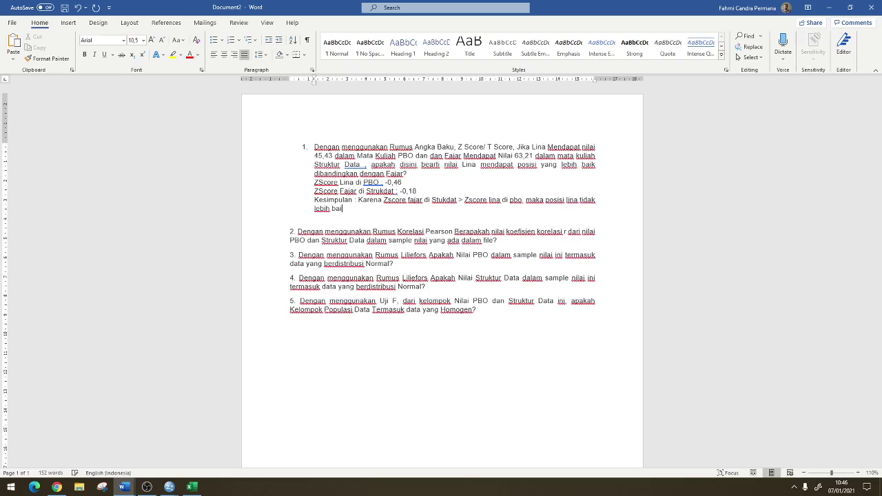
type("k disbanding fajar. atau fajar")
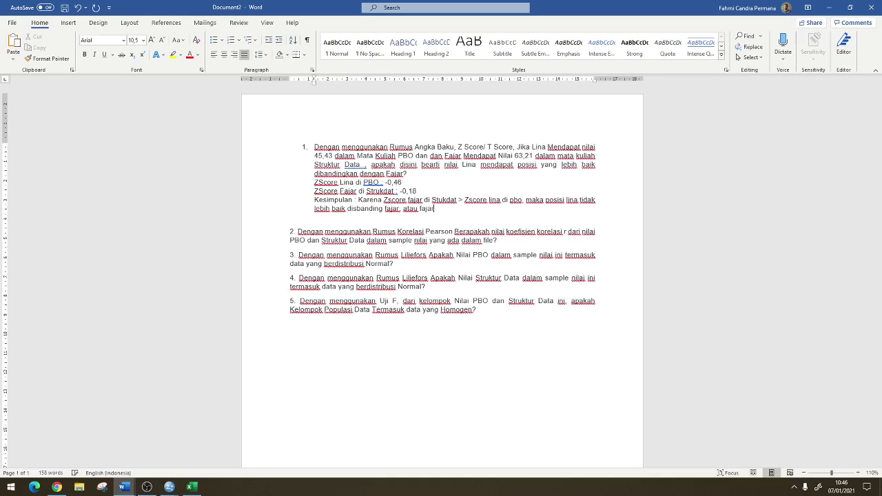
Finish the conclusion by adding that the second student "tetap berada dalam posisi yang lebih baik disbanding" the first, without an empty line before question 2
type(" tetap lebih")
key("BackSpace")
key("BackSpace")
key("BackSpace")
key("BackSpace")
key("BackSpace")
key("BackSpace")
type("berada dalam posisi yang ")
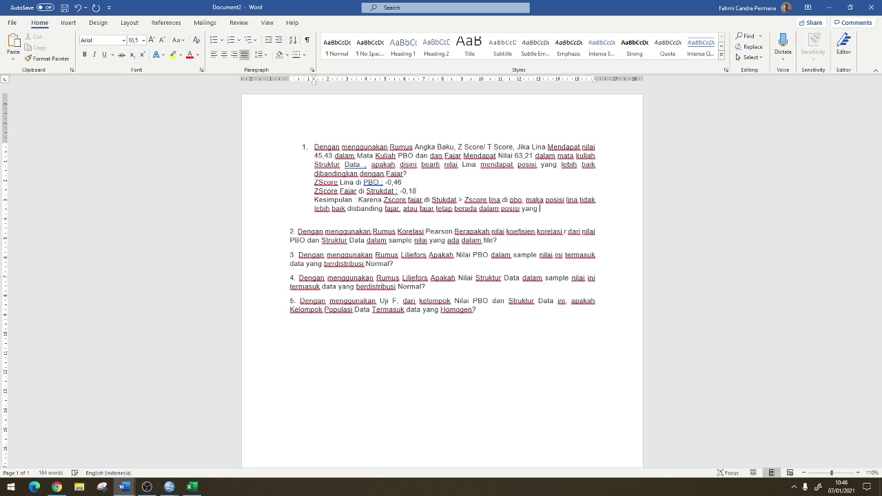
type("bebih baik dibanding ")
type("lin")
key("Return")
key("Return")
key("BackSpace")
key("BackSpace")
key("BackSpace")
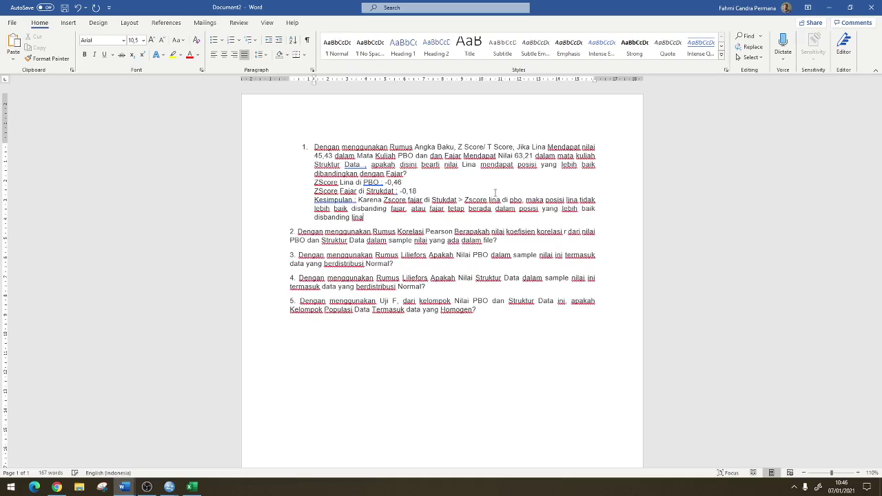
key("Return")
left_click(300, 241)
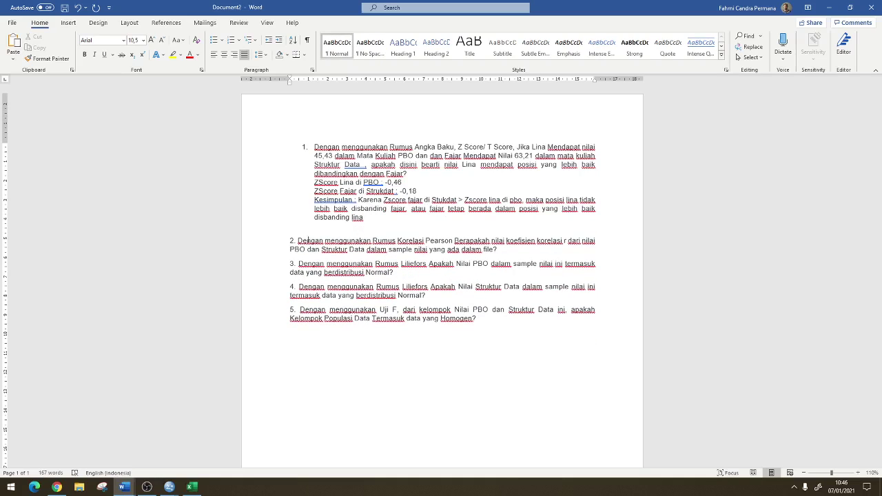
key("BackSpace")
key("BackSpace")
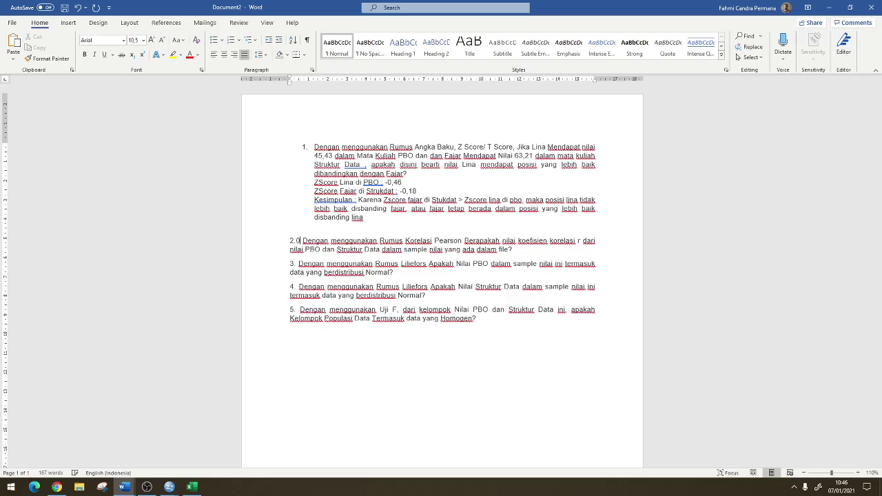
key("BackSpace")
key("BackSpace")
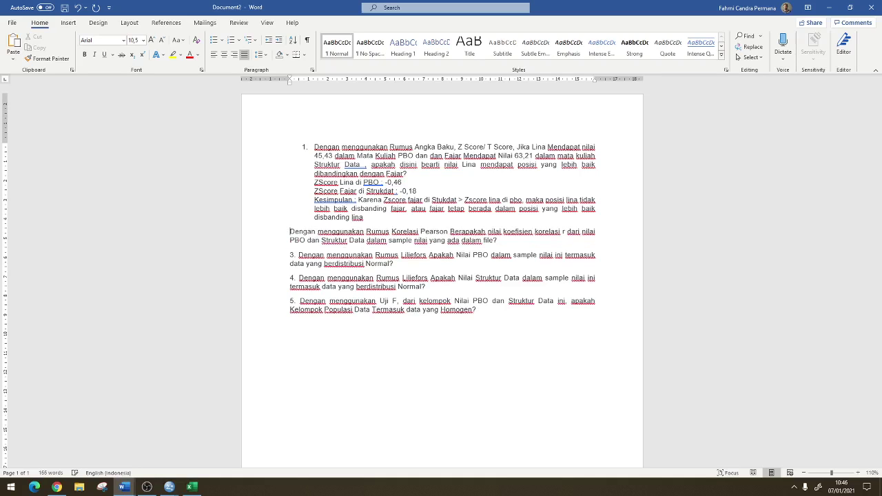
key("BackSpace")
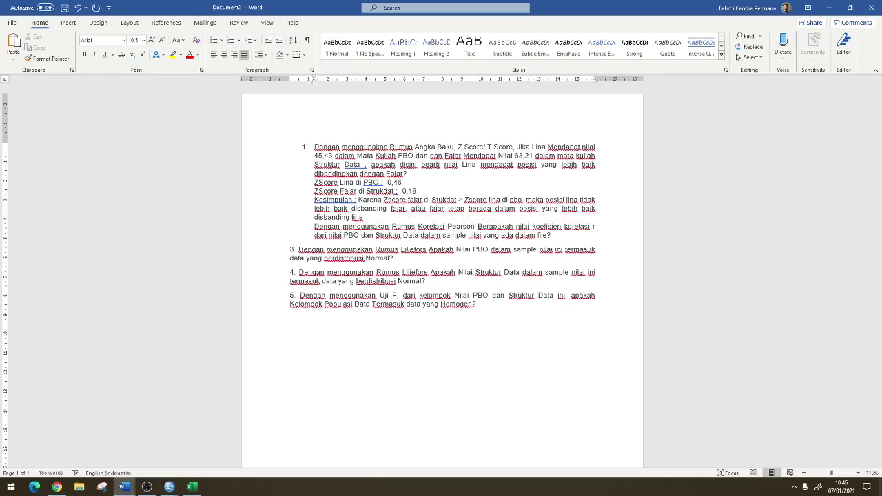
key("ctrl+z")
key("ctrl+z")
key("ctrl+z")
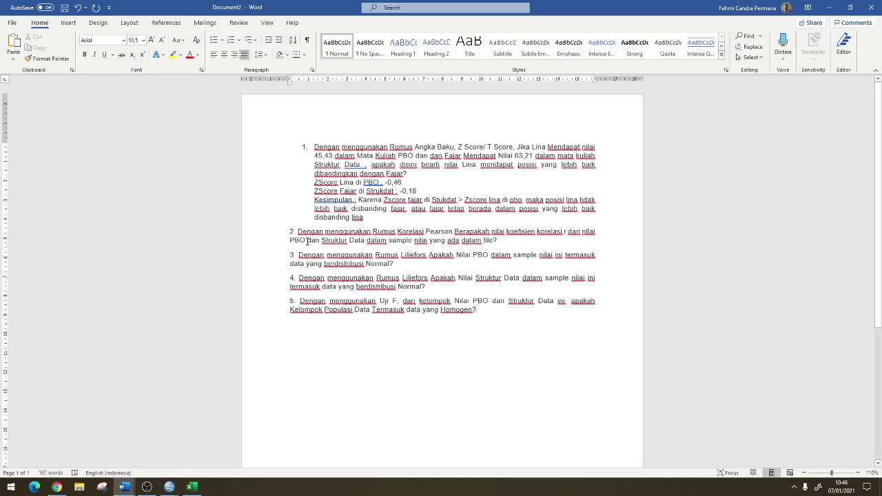
Apply automatic numbering to the whole document and remove the sub-letters from the three answer lines under question 1
key("ctrl+a")
left_click(232, 40)
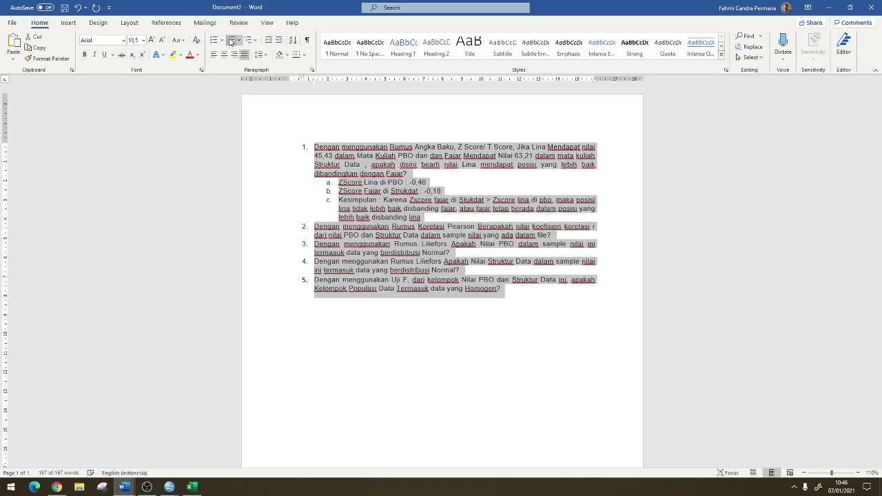
left_click(341, 187)
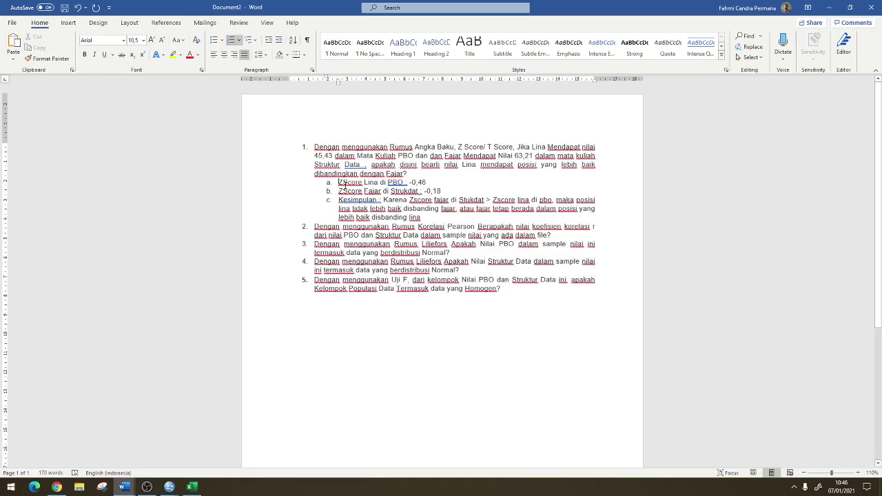
key("BackSpace")
key("Down")
key("BackSpace")
key("Down")
key("BackSpace")
Insert an unnumbered empty line for the answer below question 2
left_click(559, 235)
key("Return")
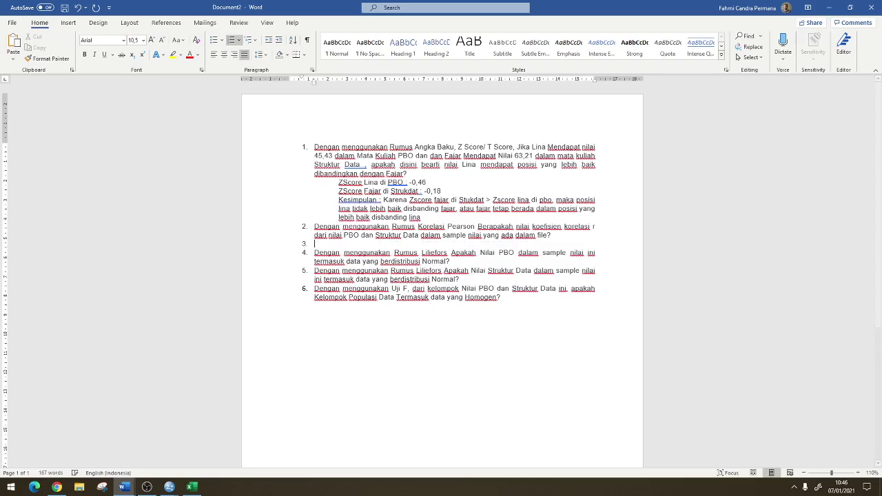
key("BackSpace")
Switch to the SPSS Data Editor and set up a bivariate correlation with the variables Nilai MK PBO and Nilai MK Strukdat
key("alt+Tab")
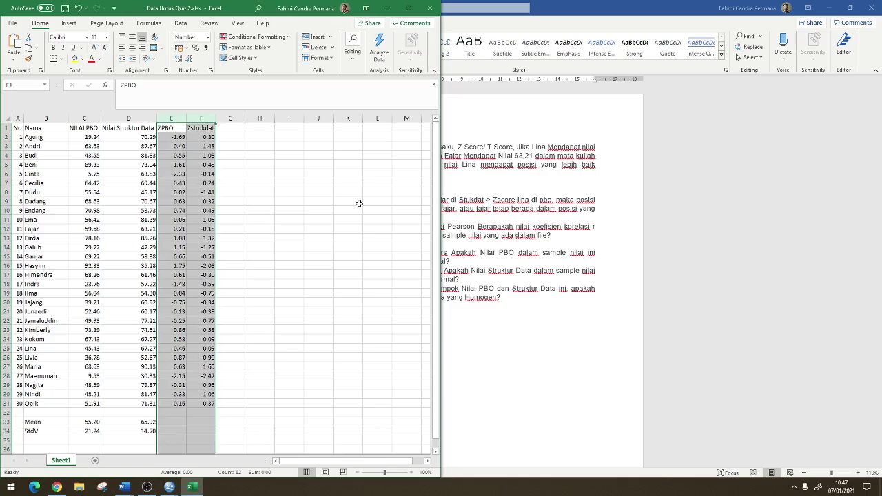
key("alt+Tab")
left_click(620, 194)
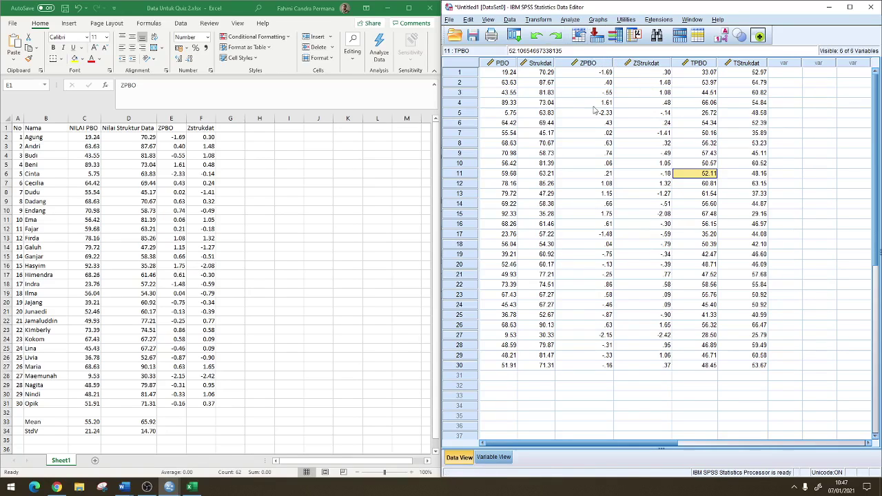
left_click(570, 19)
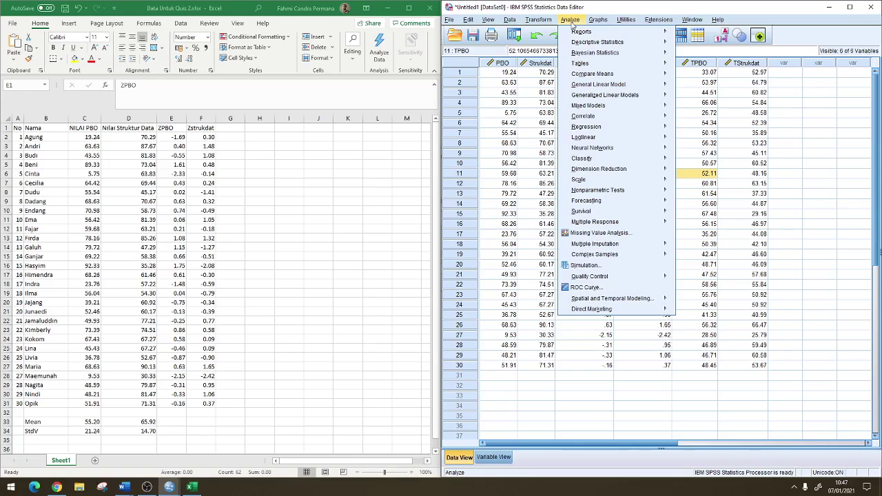
mouse_move(621, 121)
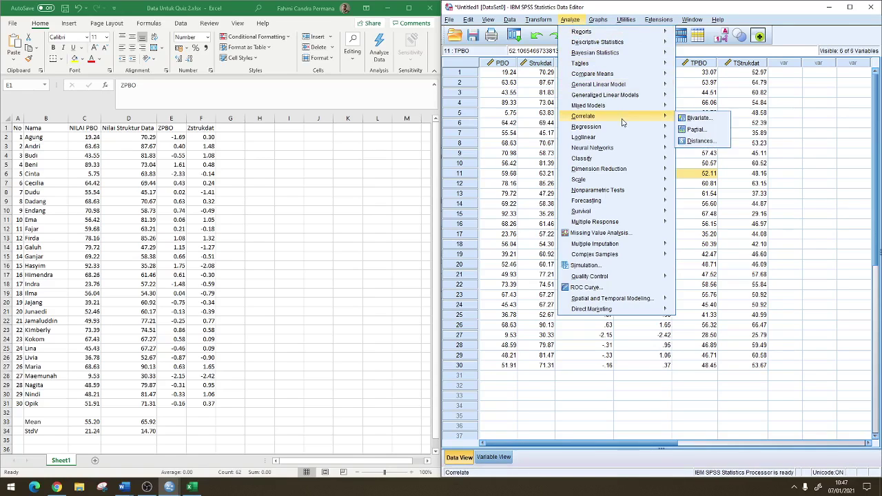
left_click(700, 118)
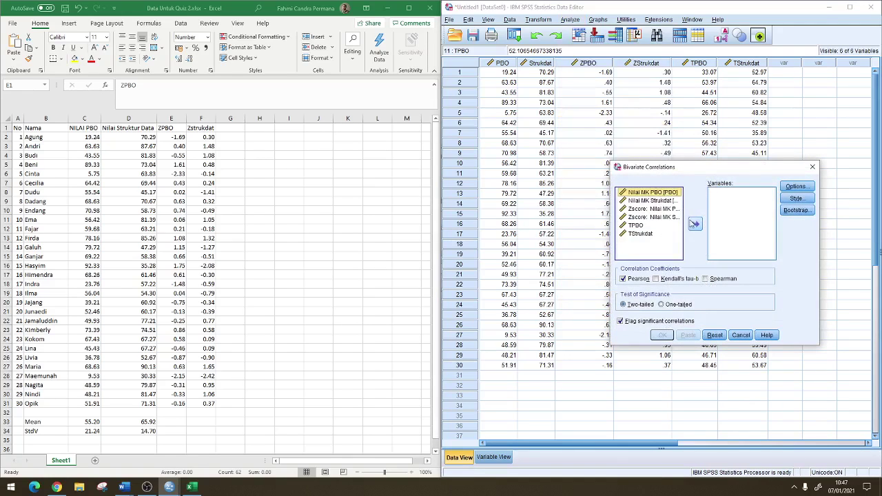
left_click(695, 223)
left_click(658, 192)
left_click(695, 224)
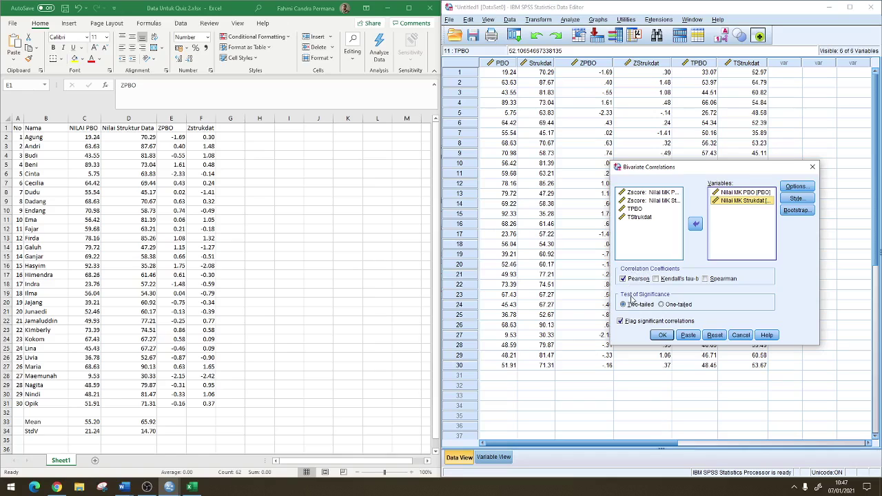
Run the two-tailed Pearson correlation with the options unchanged and look up the coefficient in the Correlations table
left_click(798, 187)
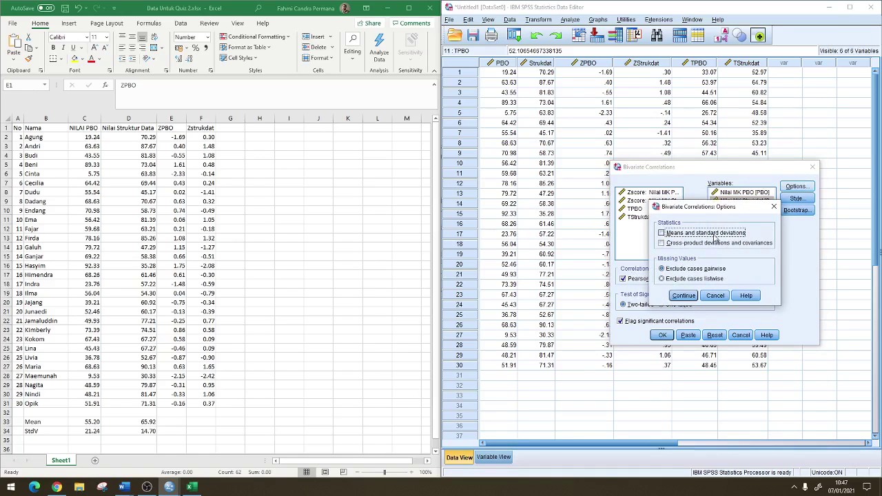
left_click(774, 207)
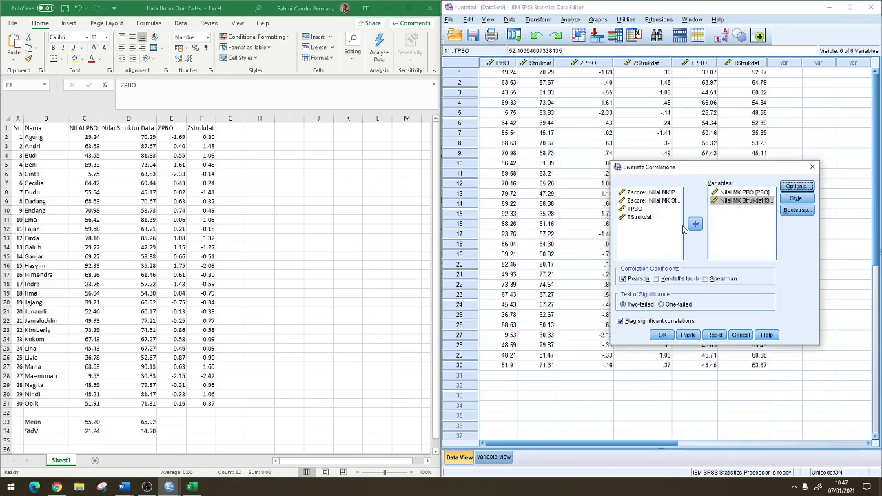
left_click(662, 335)
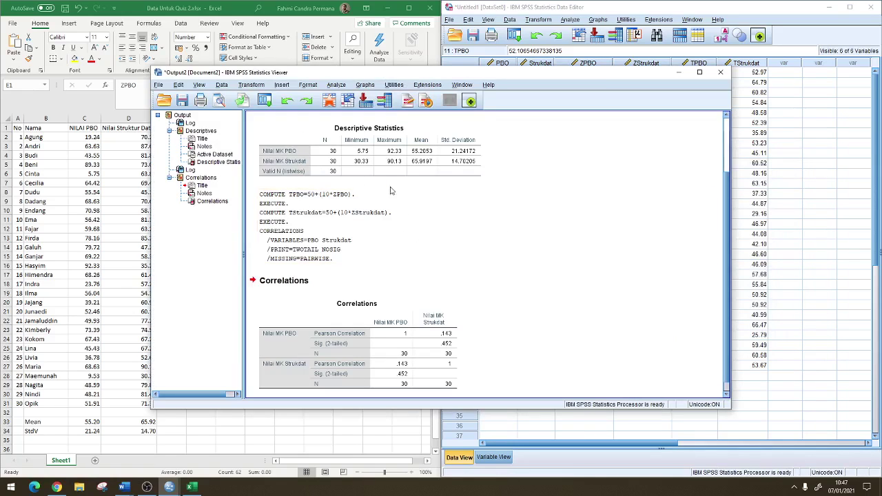
left_click(406, 349)
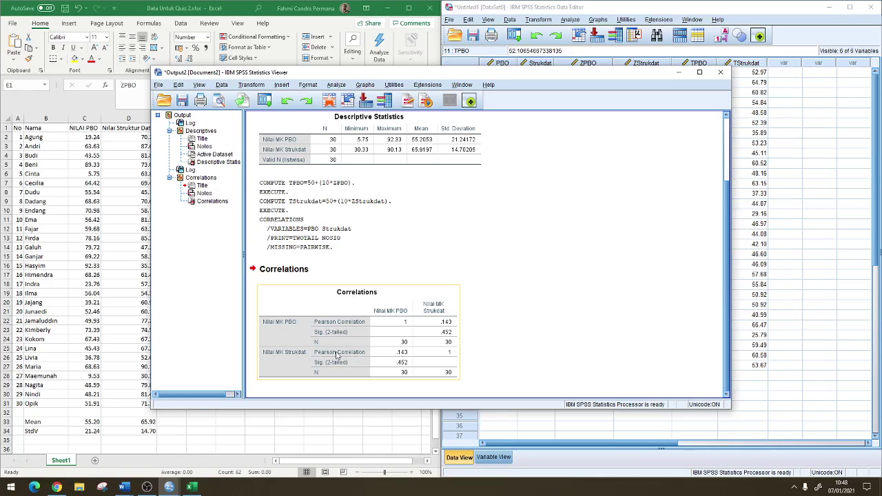
left_click(398, 355)
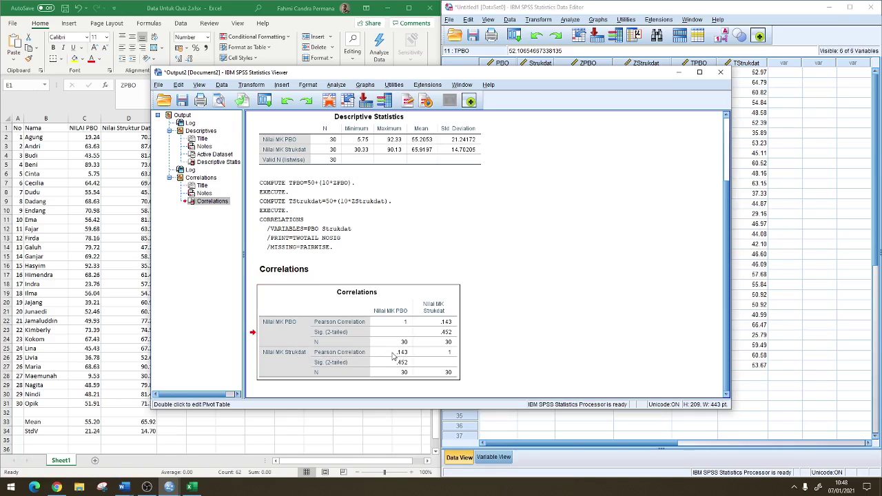
left_click_drag(405, 357, 477, 342)
Return to the Word document and write "r = 0,143" as the answer on its own line below question 2
key("alt+Tab")
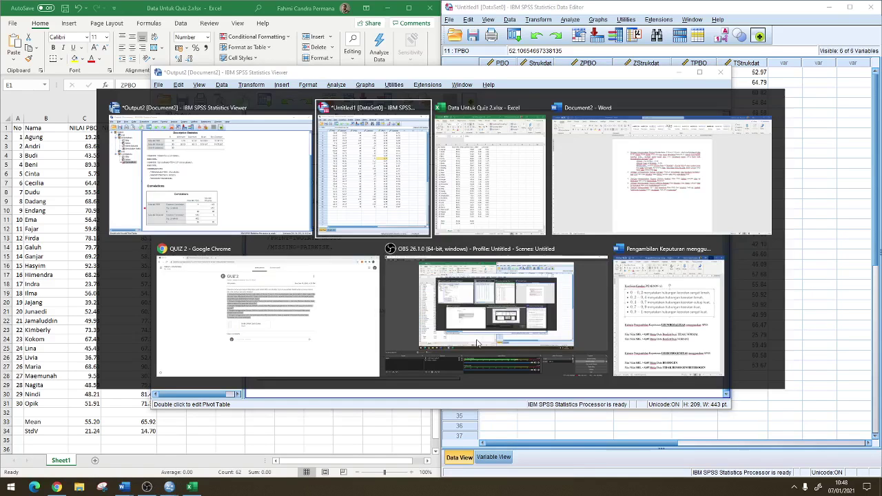
key("alt+Tab")
key("alt+Tab")
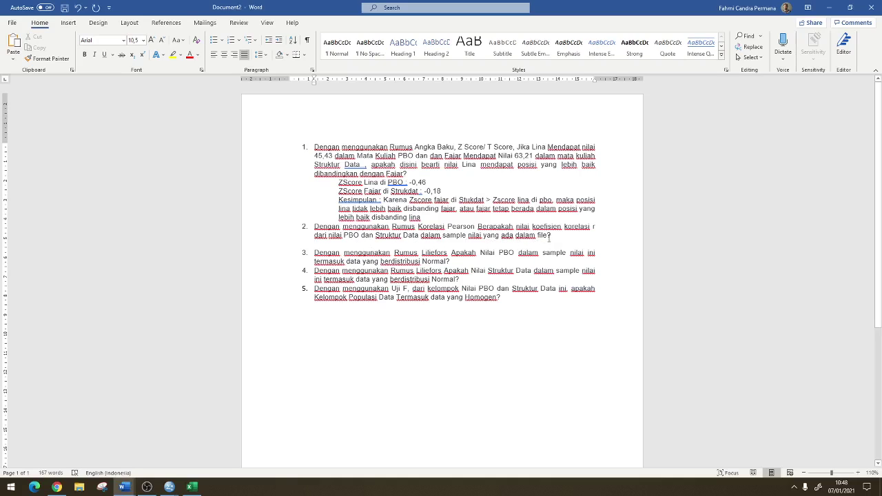
key("Return")
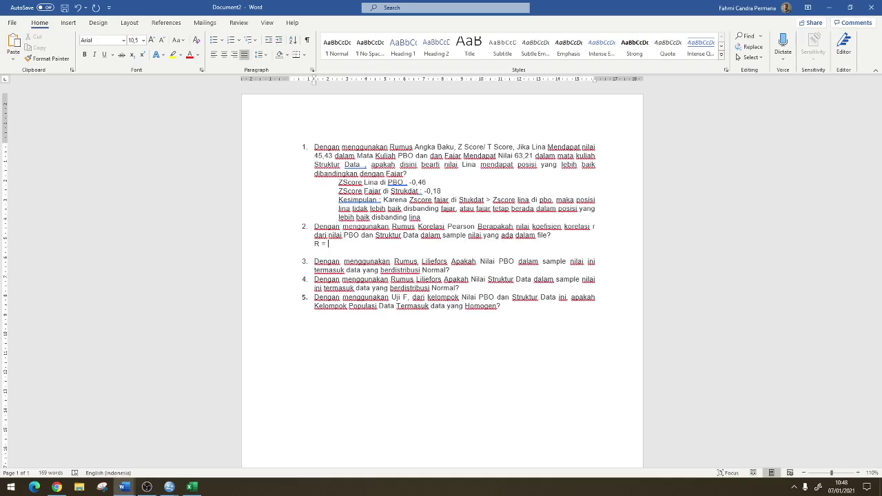
key("BackSpace")
key("alt+Tab")
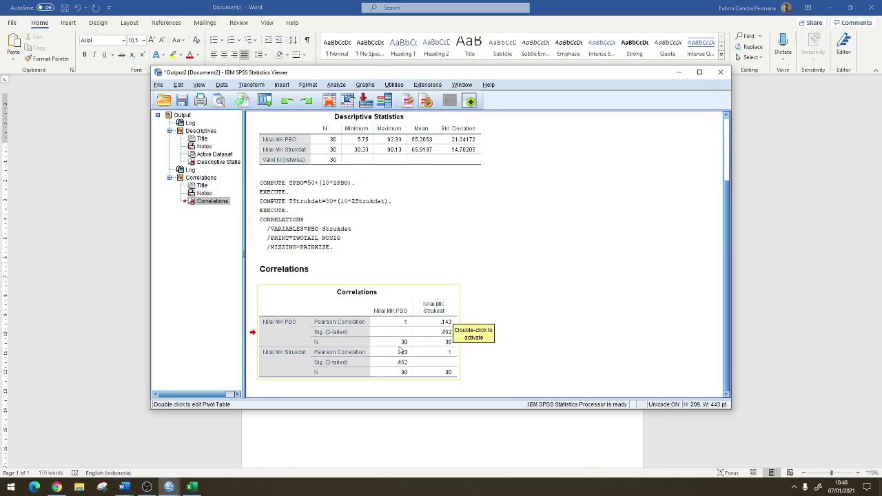
key("alt+Tab")
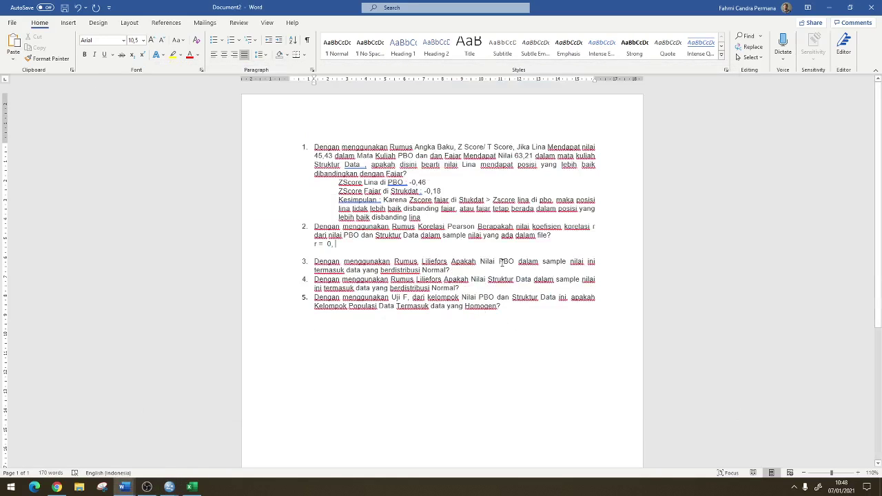
type("143")
Recheck the Pearson coefficient in the Correlations table of the SPSS Viewer and return to the Word answer document
key("alt+Tab")
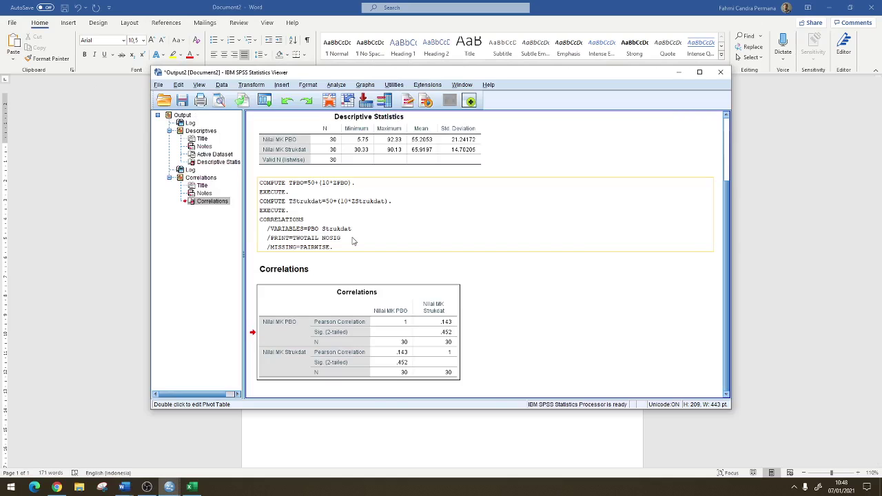
key("alt+Tab")
key("alt+Tab")
key("Tab")
key("alt+Tab")
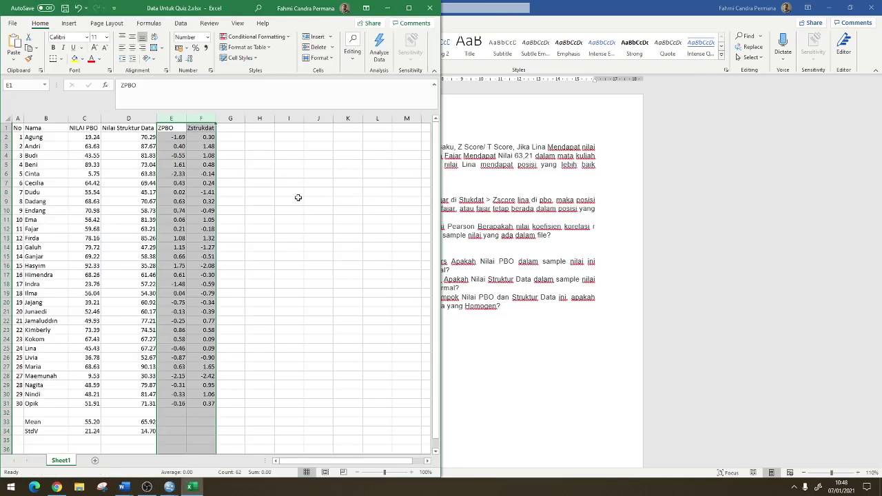
key("alt+Tab")
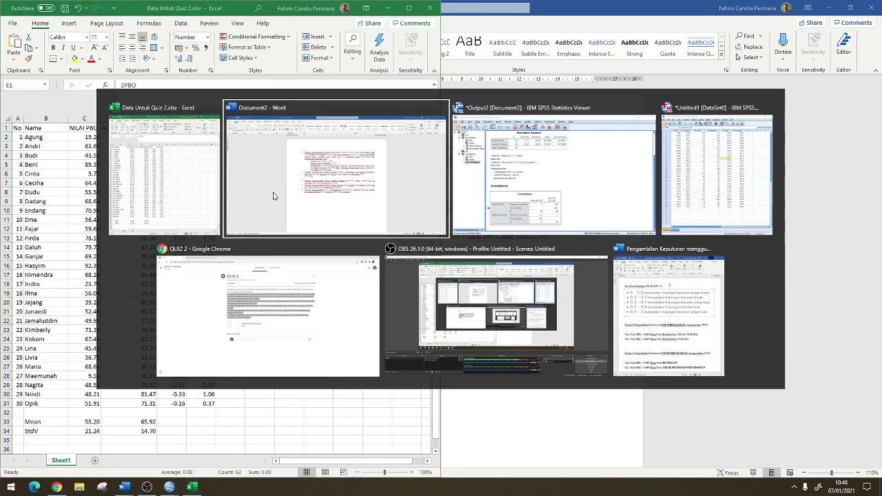
left_click(542, 200)
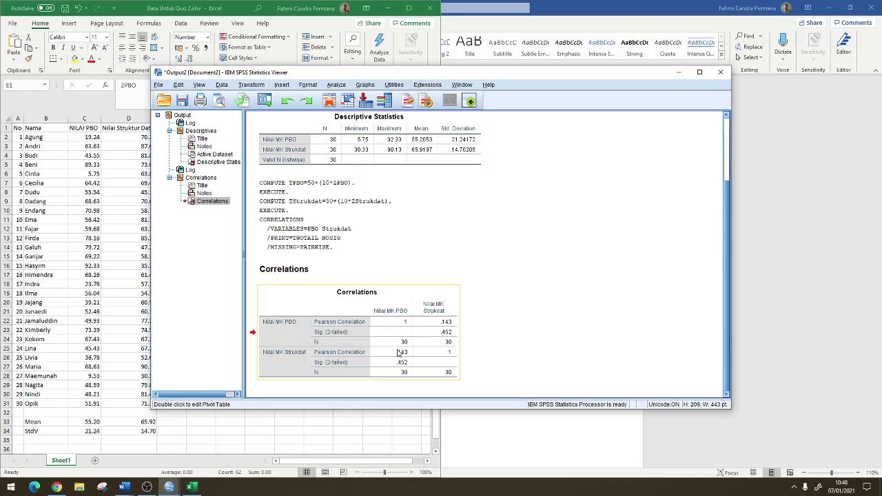
key("alt+Tab")
key("Tab")
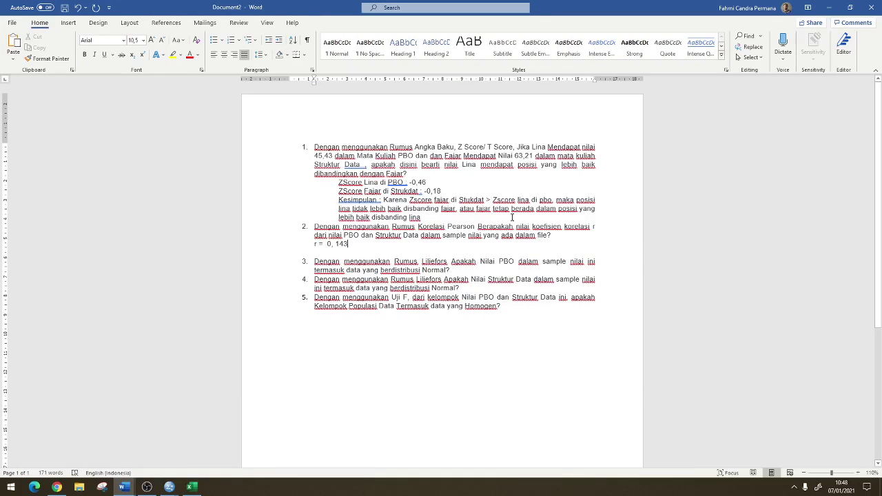
Bring up the Word document with the SPSS decision criteria and place it side by side with the SPSS output
key("alt+Tab")
key("Tab")
key("Tab")
key("Tab")
key("Tab")
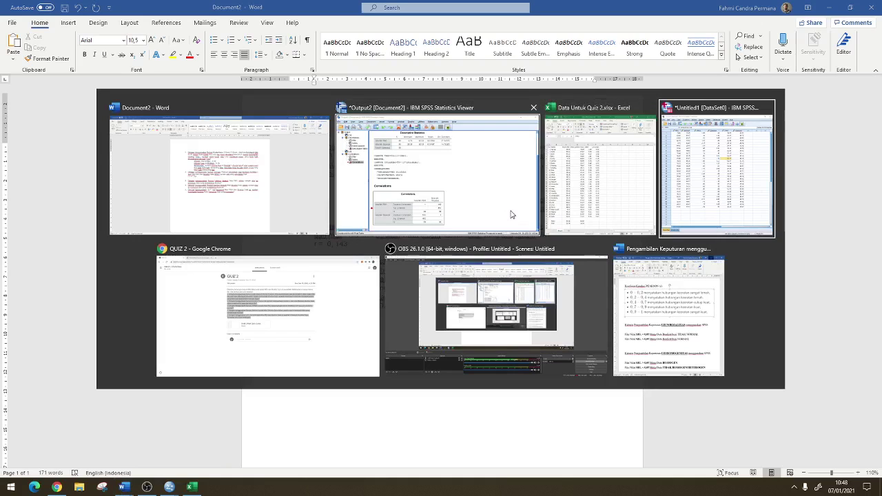
left_click(636, 278)
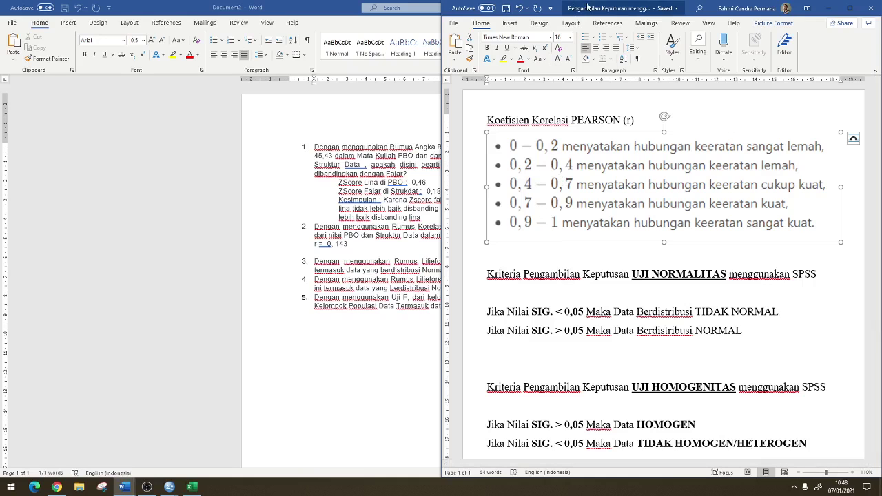
left_click_drag(555, 7, 624, 39)
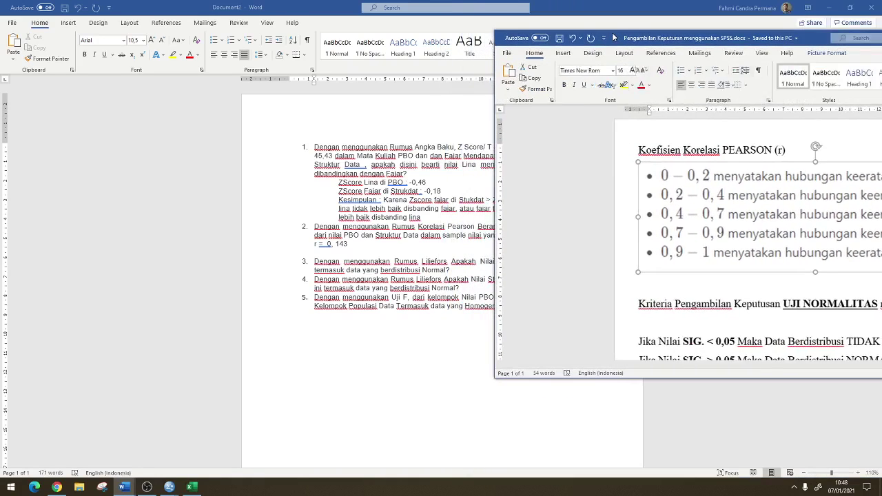
left_click_drag(723, 38, 881, 66)
left_click(304, 122)
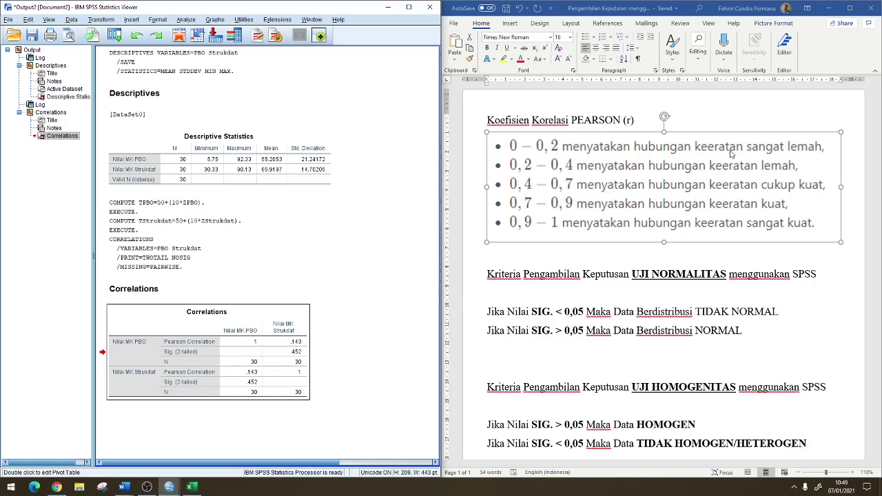
Return to the answer document and start a line below the r value reading "Kesimpulan : dengan nilai koefisien korelasi r = 0,143"
key("alt+Tab")
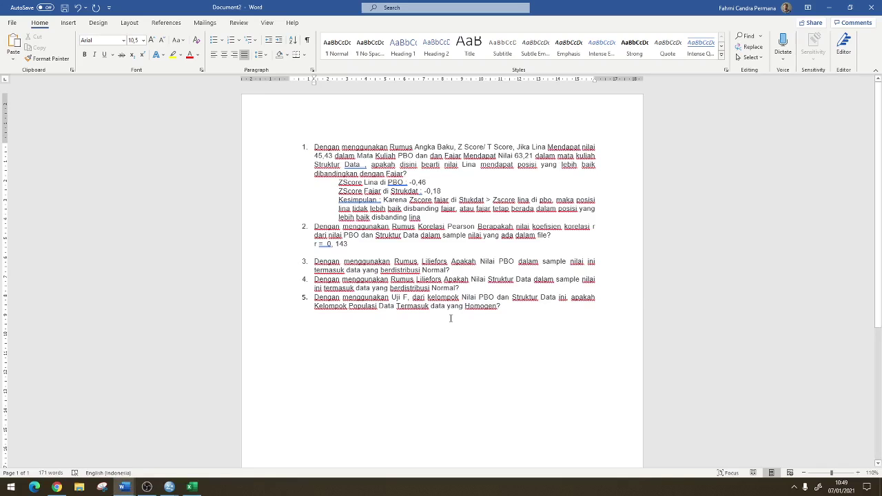
key("alt+Tab")
key("alt+Tab")
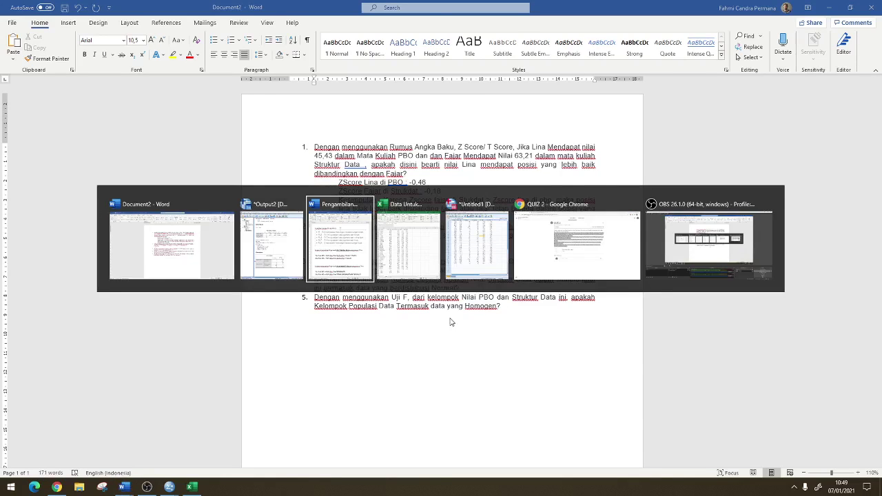
left_click(356, 244)
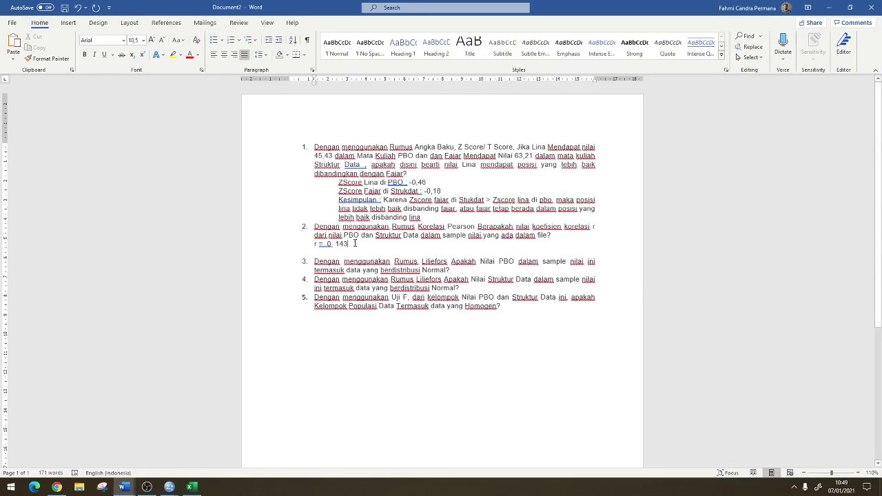
key("Return")
type("Kesimpulan L")
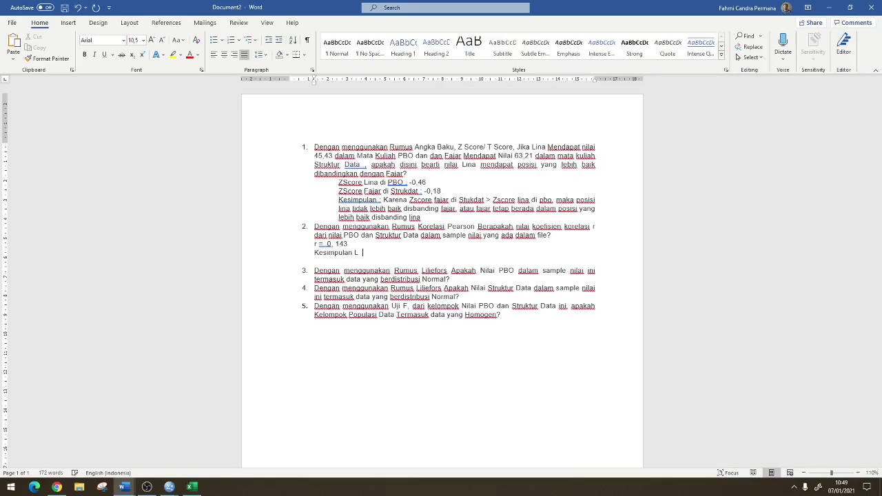
type("engan nilai koefisien korelasi r = 0,143")
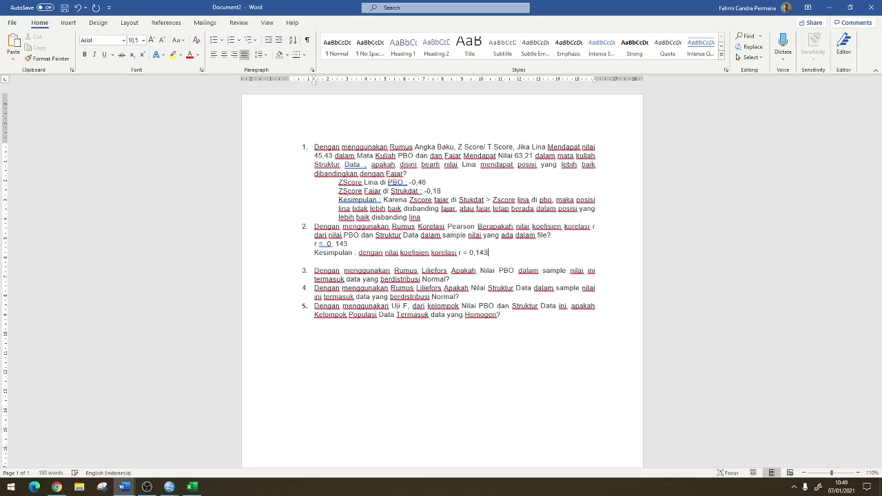
Complete the question 2 conclusion with "hal ini menunjukan nilai PBO dan nilai Strukdat memiliki hubungan korelasi yang sangat lemah."
type("i menunjukan nilai PBO")
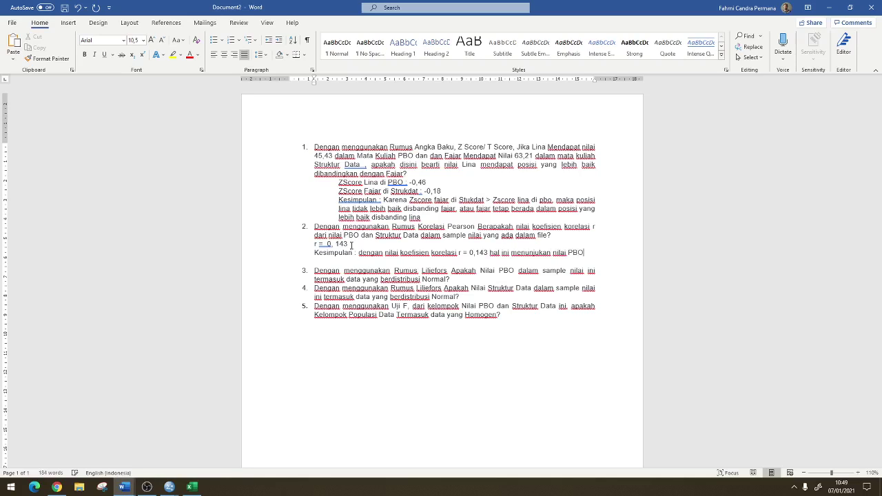
type(" dan nilai Strukdat memiliki k")
type("u")
key("BackSpace")
key("BackSpace")
type("hubungan korelasi")
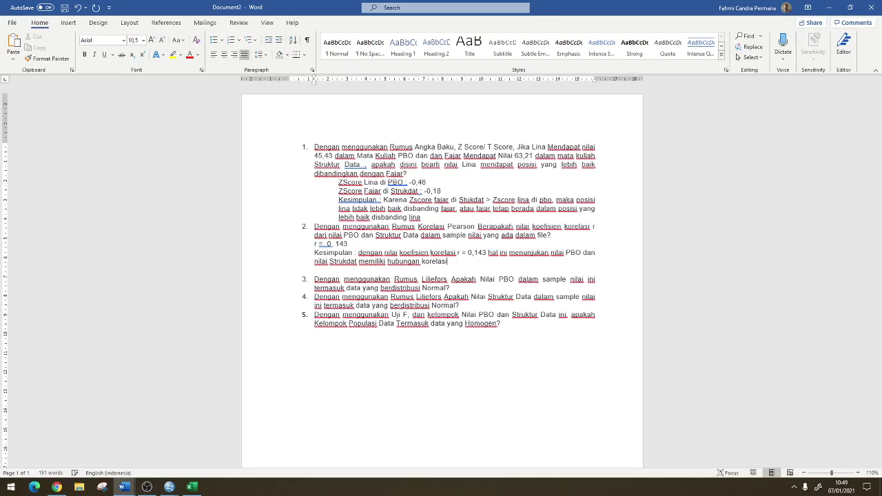
type(" yang sangat lemah.")
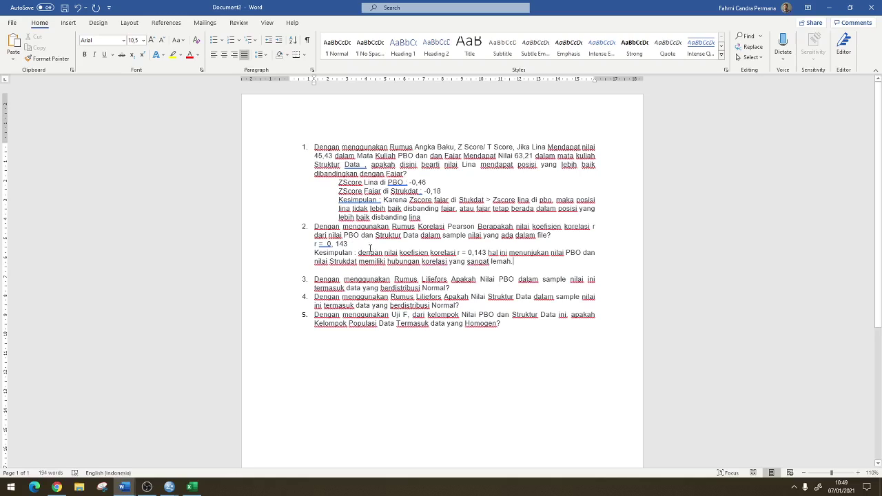
Review the UJI NORMALITAS criteria beside the SPSS output and go back to the questions in the answer document
key("alt+Tab")
key("alt+Tab")
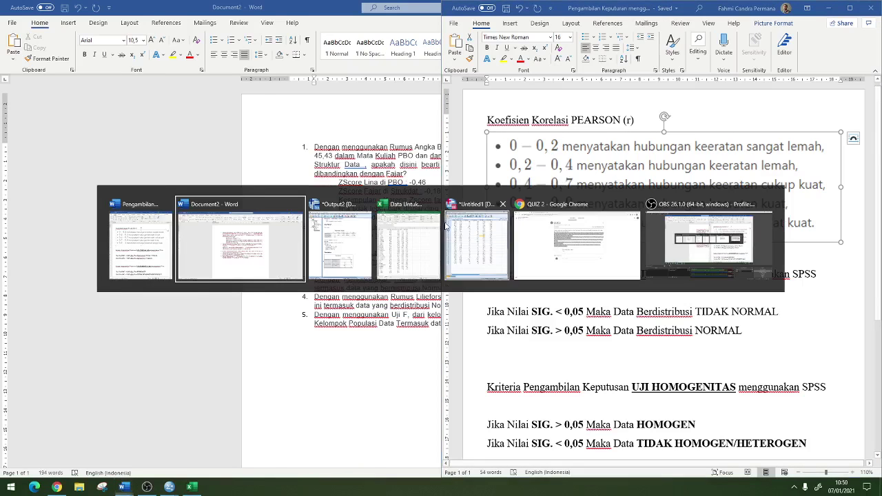
left_click(360, 222)
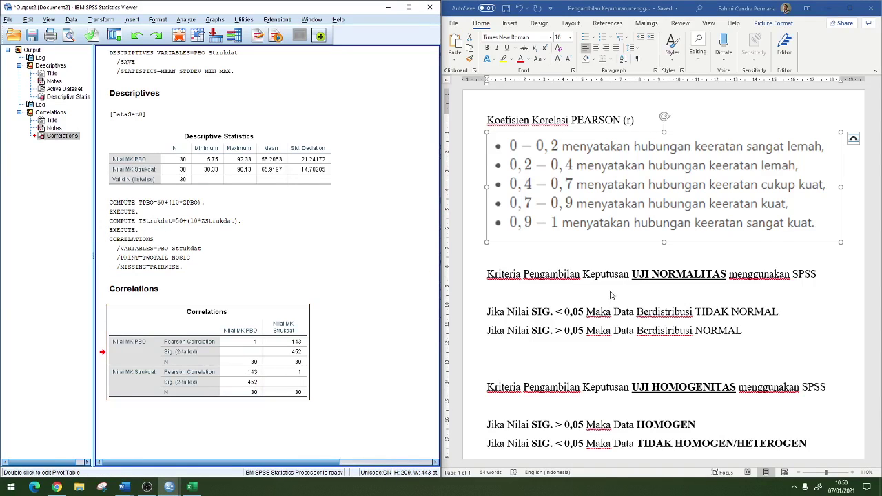
scroll(611, 295, "down", 1)
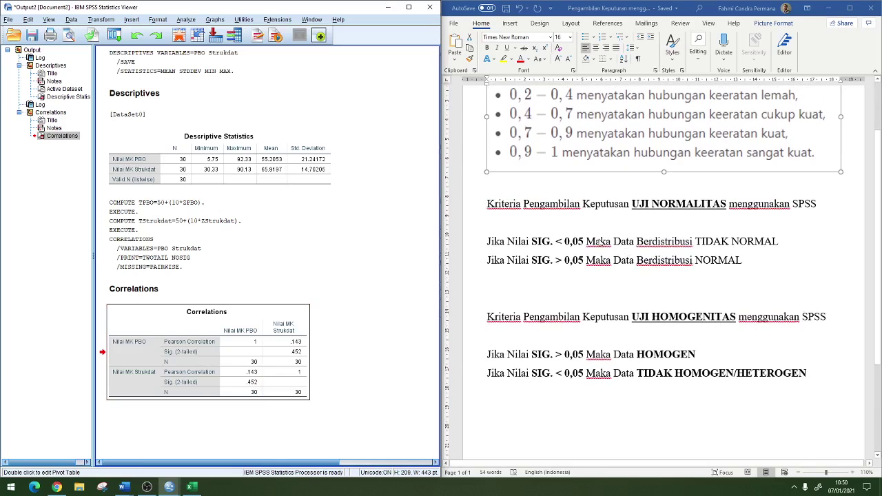
key("alt+Tab")
key("alt+Tab")
left_click(268, 258)
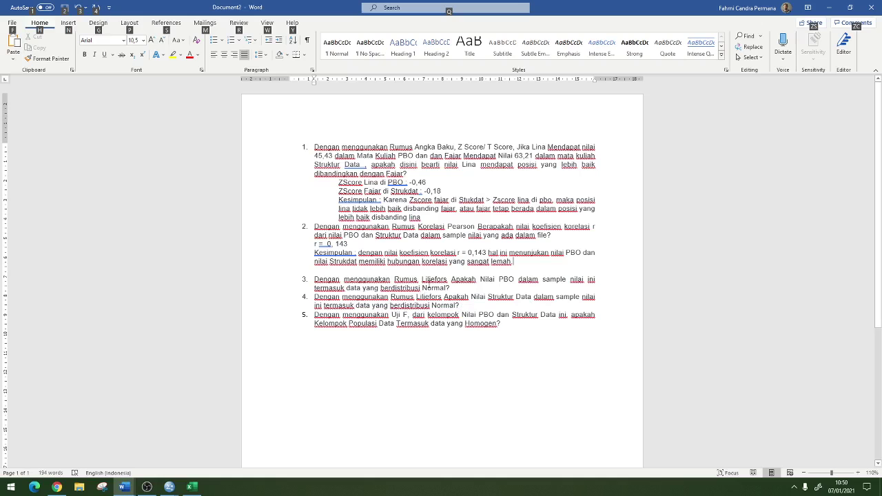
Bring up the SPSS Data Editor and open the Data Uji Normalitas Struktur Data workbook from the Statistika folder in File Explorer
mouse_move(167, 488)
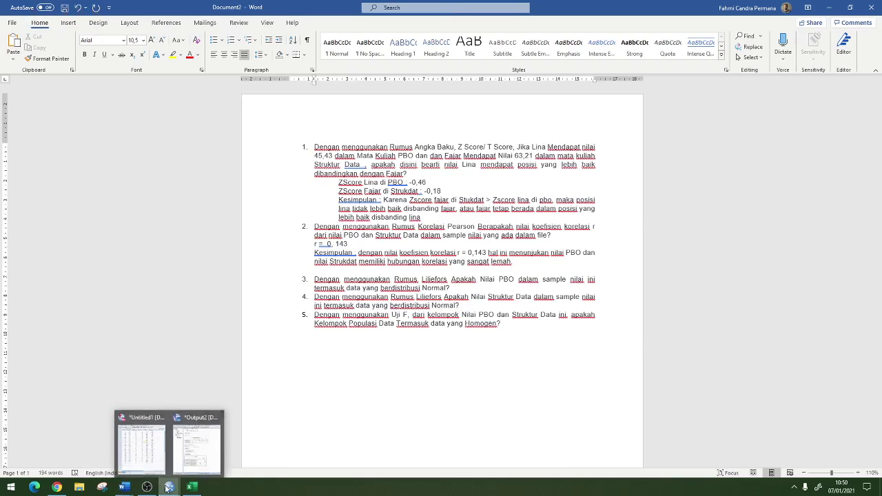
left_click(141, 448)
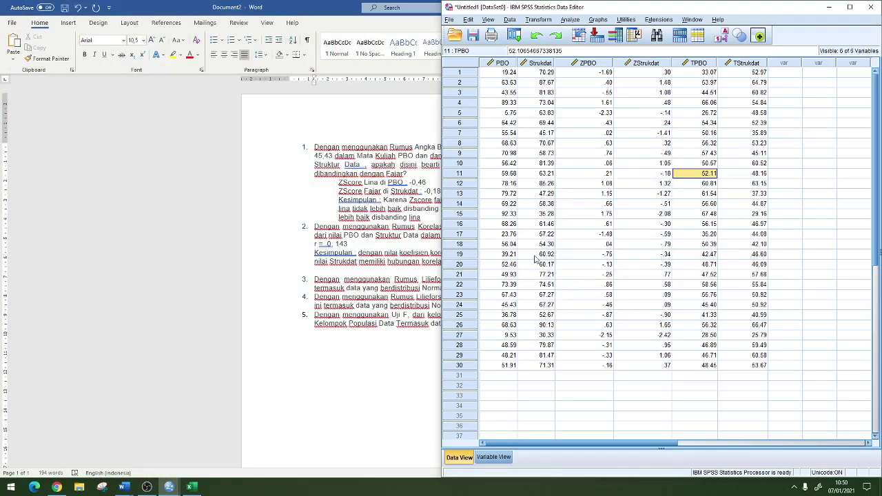
left_click(79, 488)
left_click(34, 195)
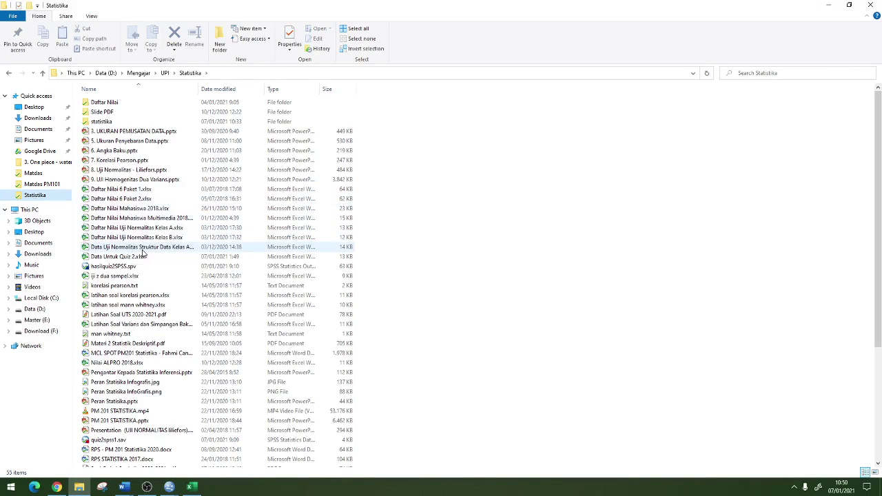
double_click(142, 255)
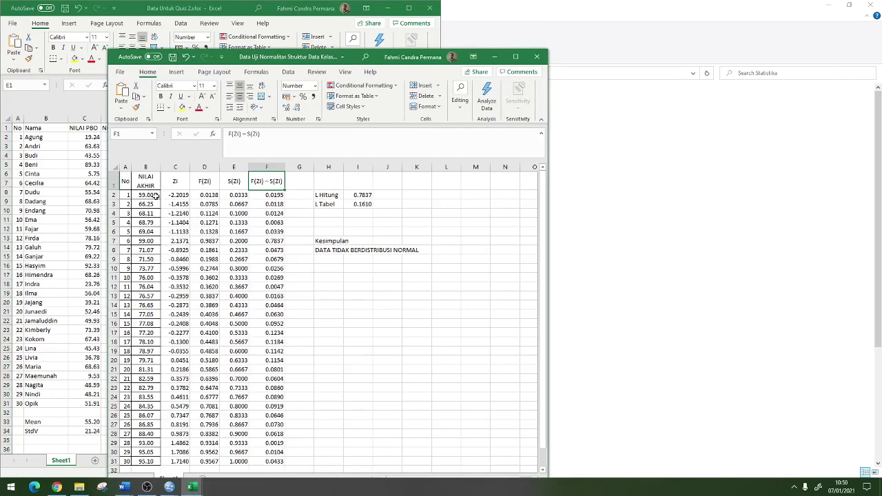
Inspect the first-row formulas for Zi, F(Zi) and S(Zi) in the normality workbook and minimize it
left_click(175, 196)
left_click(205, 196)
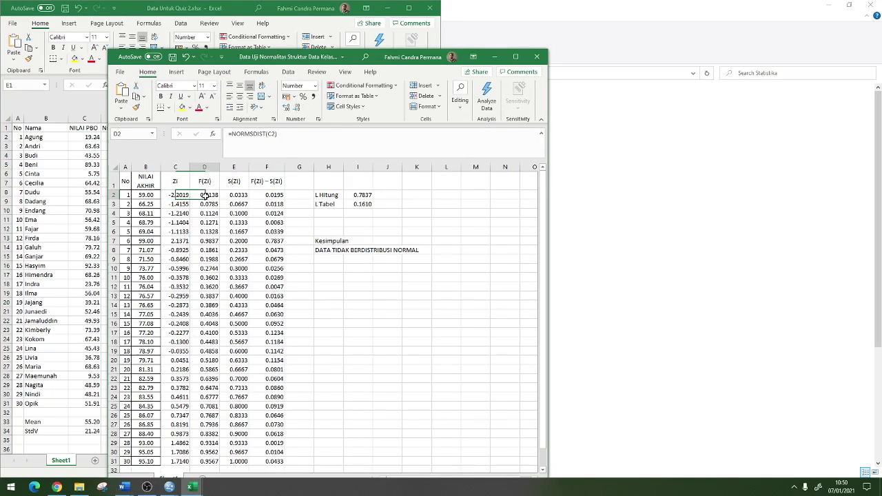
left_click(176, 195)
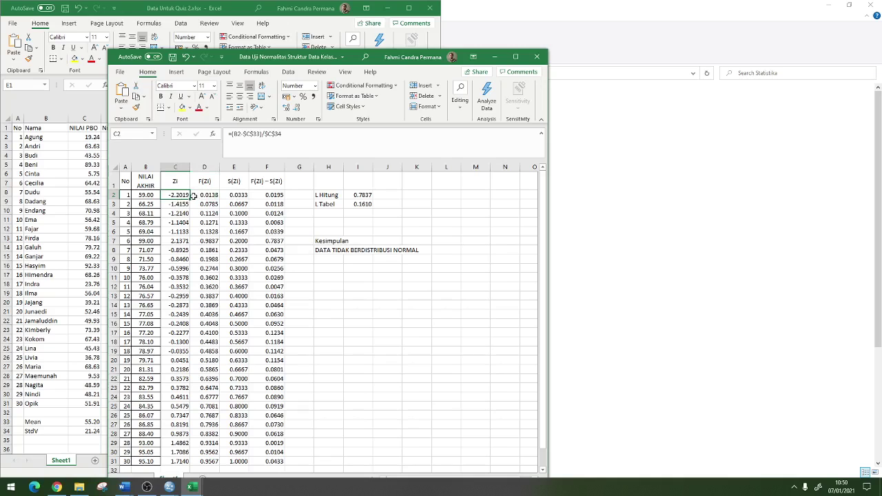
left_click(203, 194)
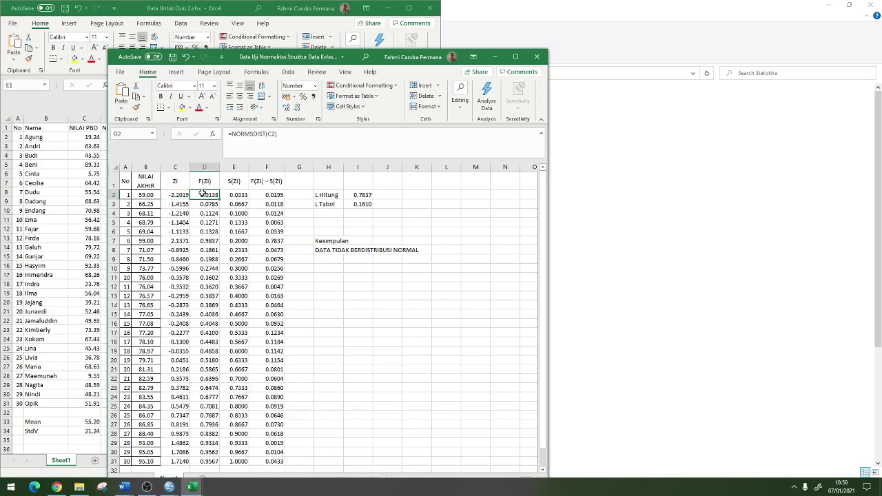
left_click(234, 195)
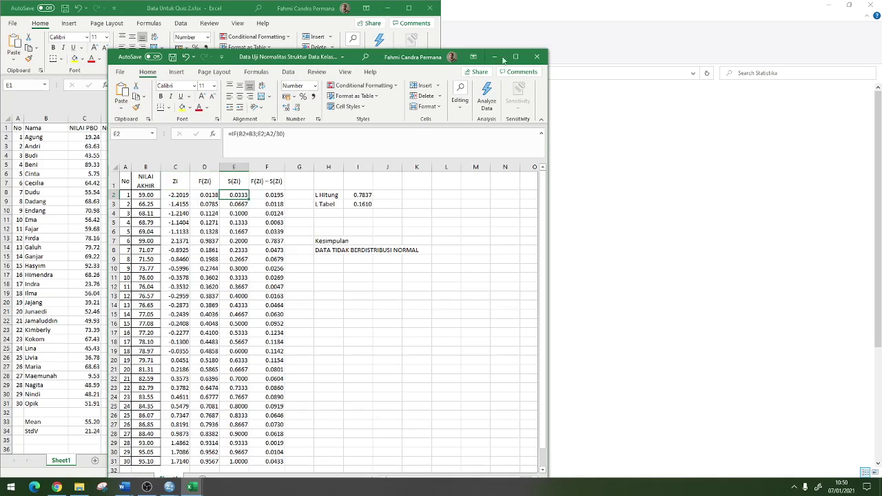
left_click(494, 57)
Show the SPSS data again, then inspect the IF formula below Kesimpulan in the normality workbook and minimize it
mouse_move(122, 487)
mouse_move(169, 487)
left_click(145, 463)
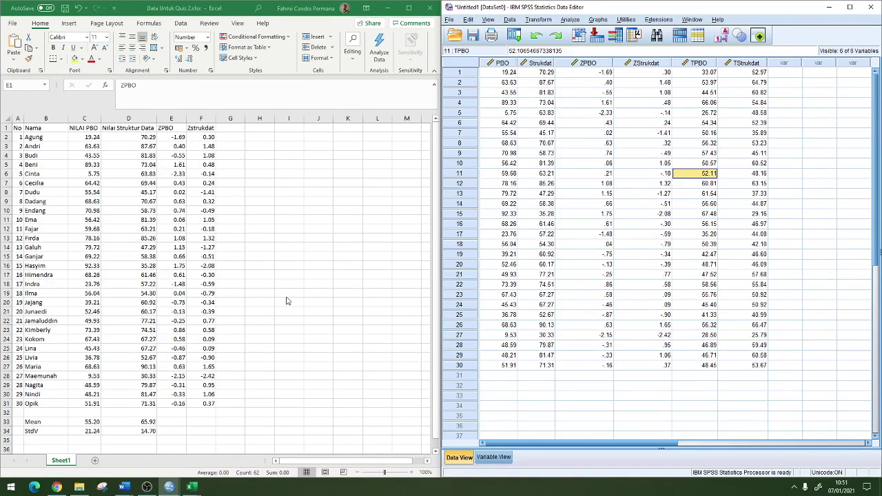
mouse_move(197, 487)
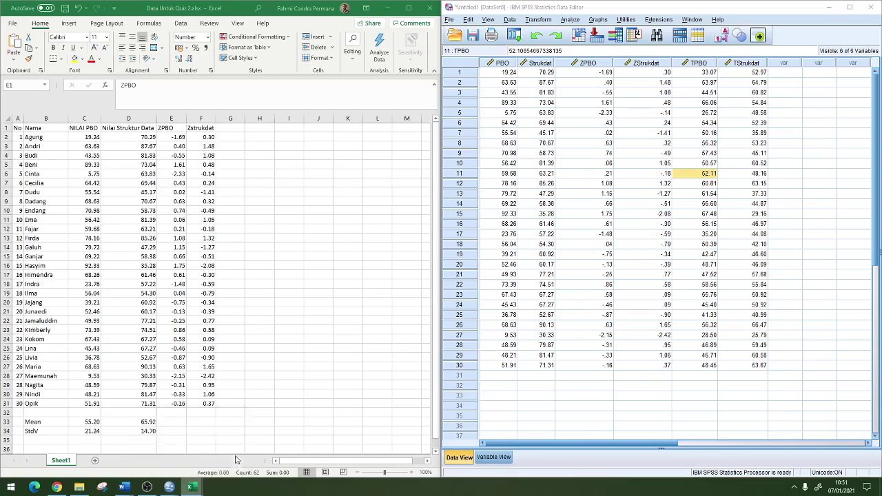
left_click(219, 451)
left_click(321, 247)
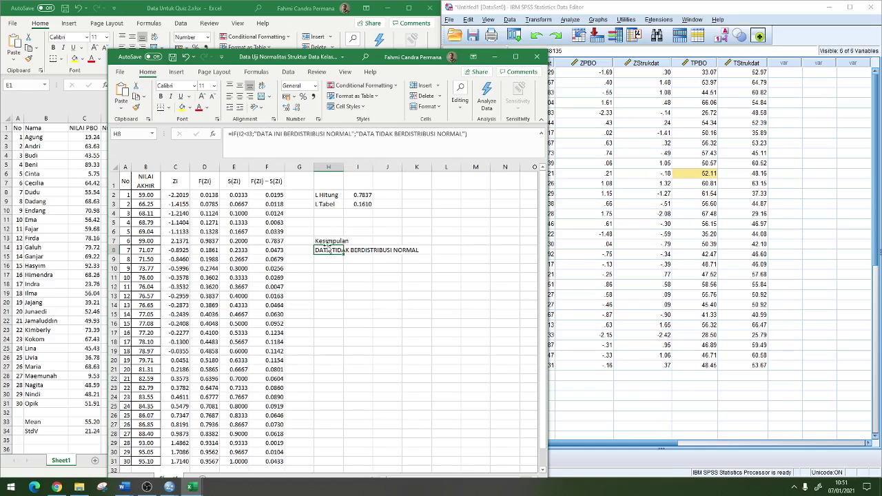
left_click(493, 57)
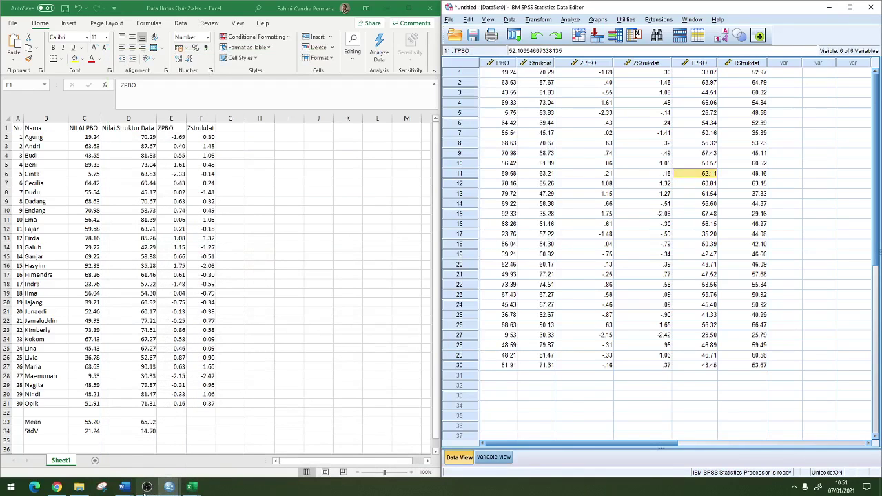
Look over questions 3 to 5 in the answer document and bring up the normality and homogeneity criteria document
mouse_move(124, 488)
left_click(176, 460)
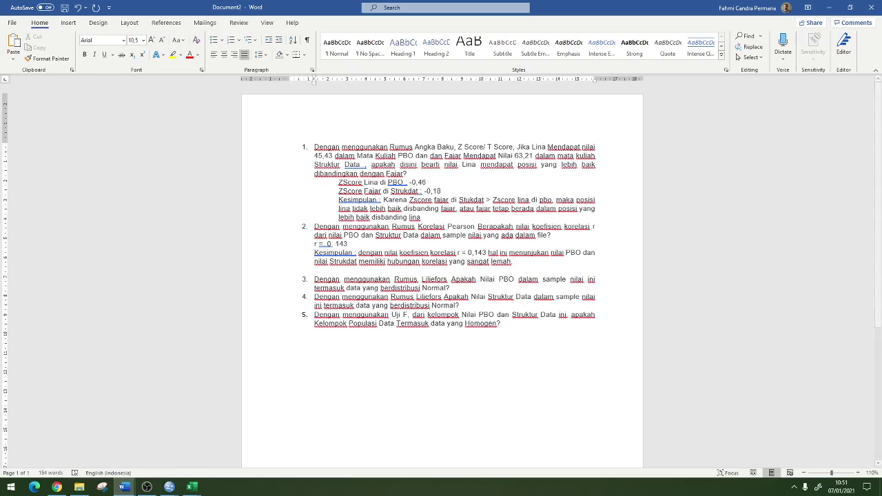
mouse_move(124, 487)
left_click(87, 439)
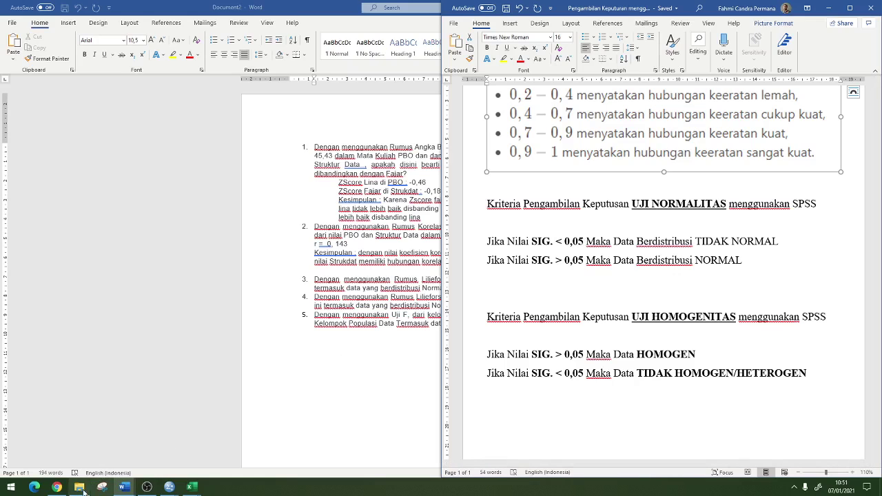
Inspect the L Hitung and L Tabel values in the Struktur Data normality workbook, and minimize it and the criteria document
mouse_move(192, 487)
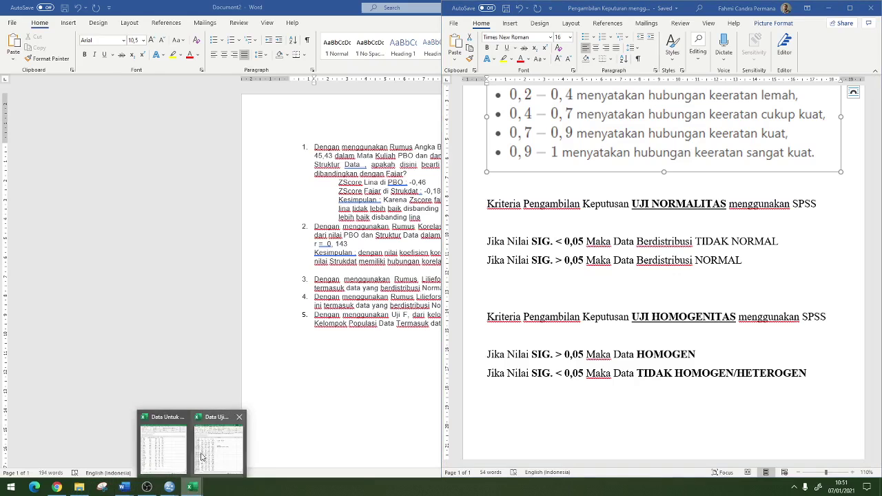
left_click(209, 449)
left_click(363, 195)
left_click(362, 204)
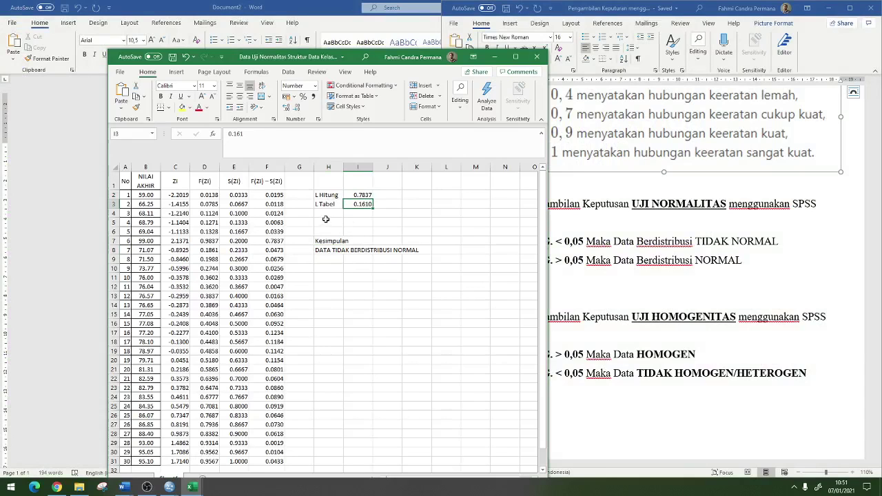
left_click(494, 57)
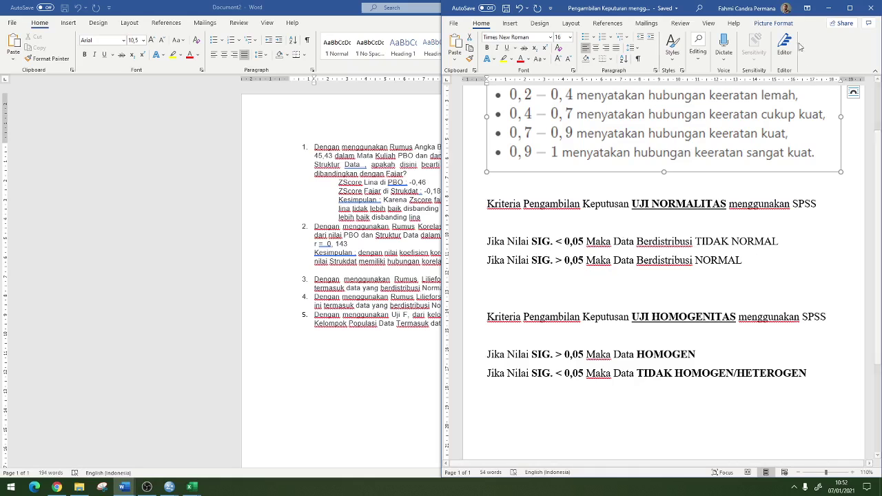
left_click(828, 8)
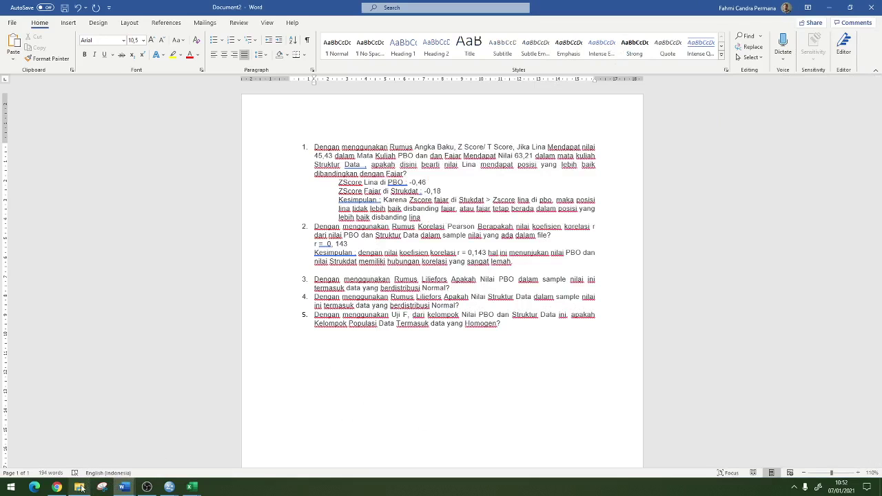
Bring up the SPSS Data Editor and set up a legacy One-Sample Kolmogorov-Smirnov test on the Zscore variables of PBO and Strukdat
left_click(137, 446)
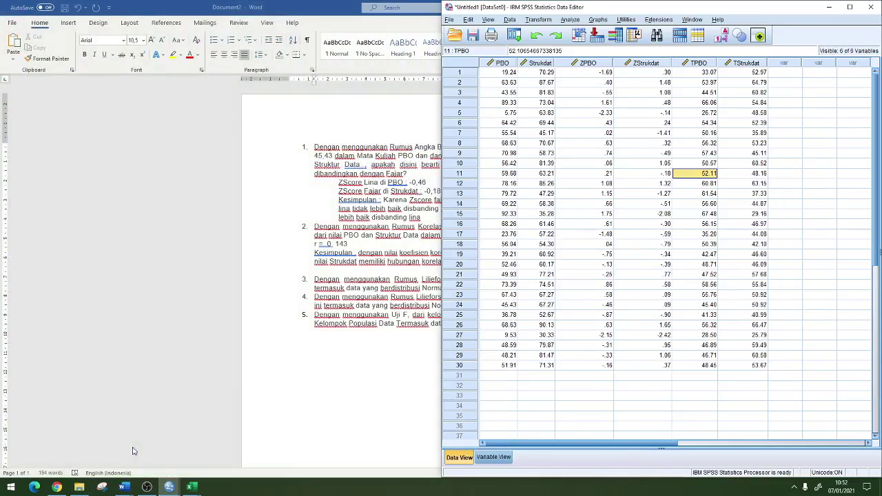
left_click(578, 21)
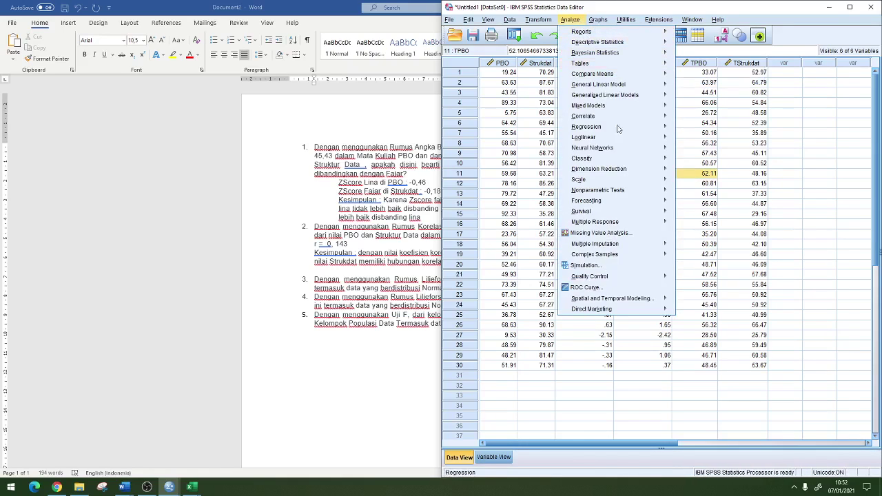
mouse_move(620, 195)
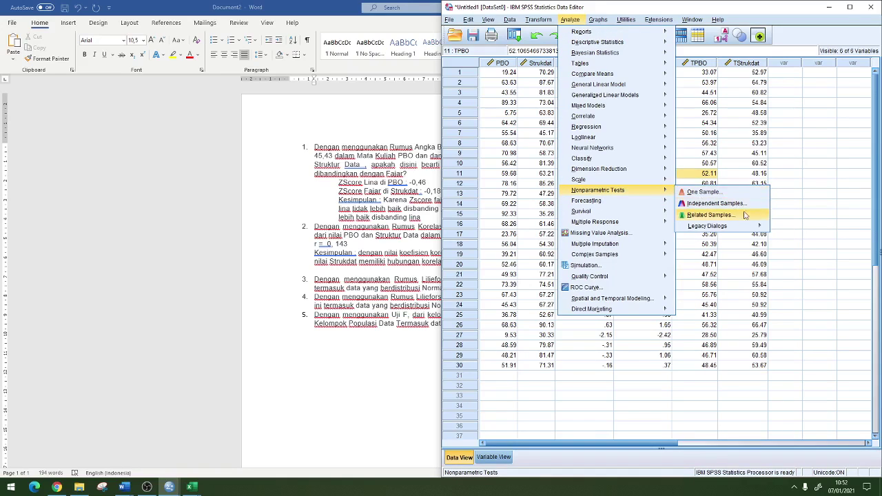
mouse_move(749, 231)
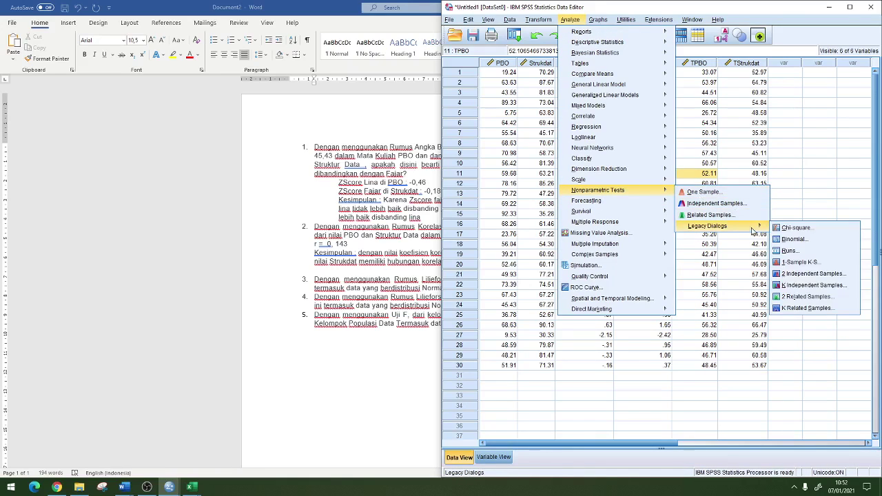
left_click(795, 263)
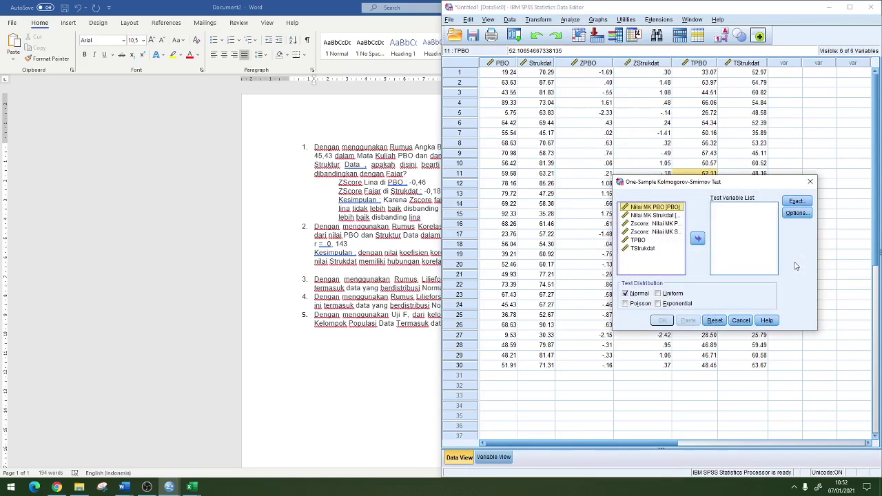
left_click(651, 224)
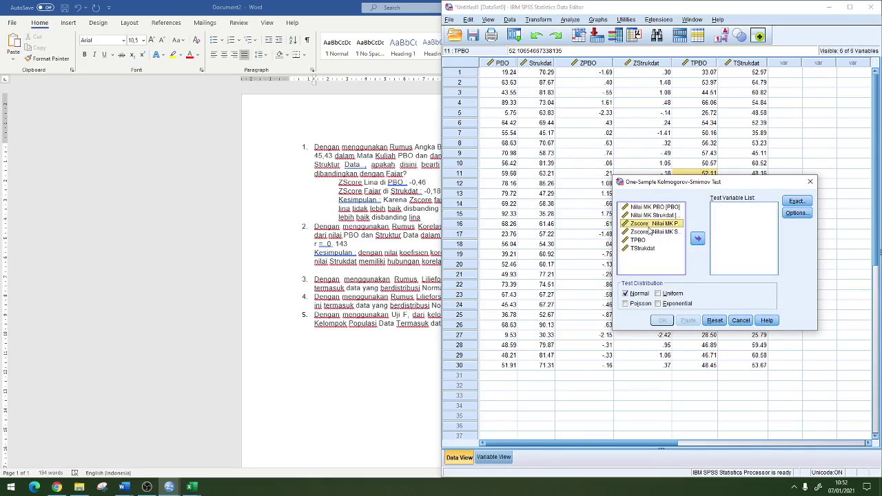
left_click(698, 240)
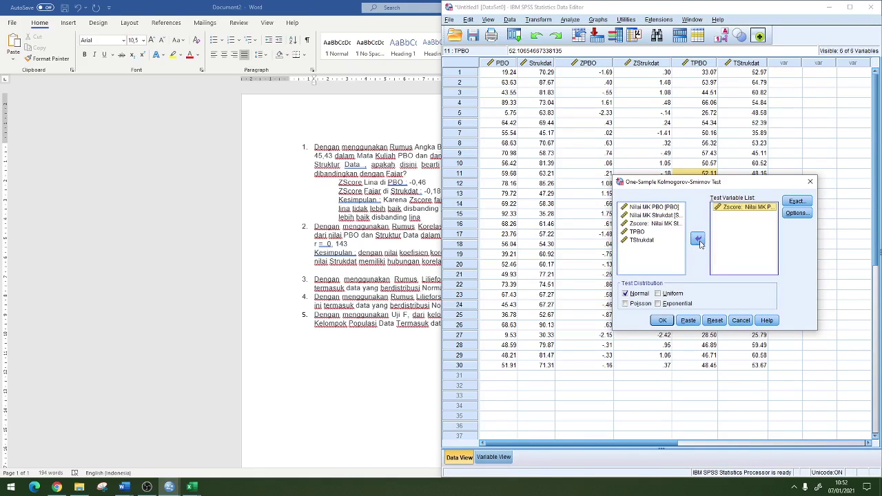
left_click(667, 224)
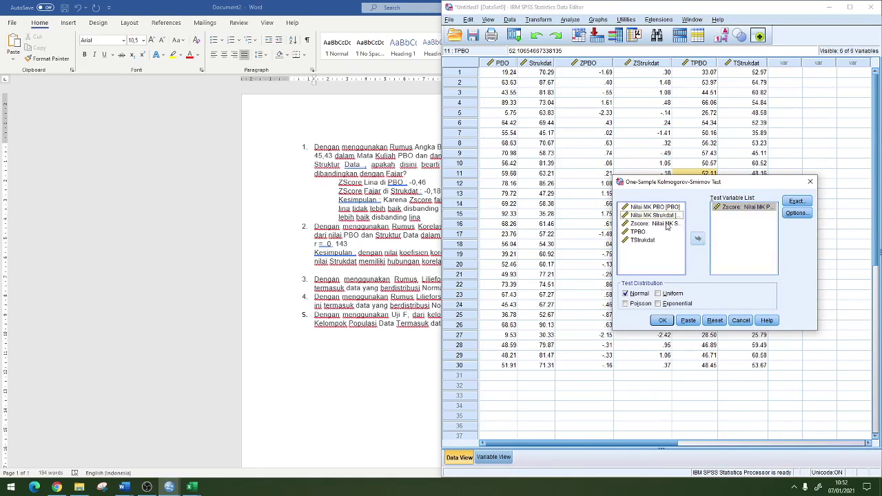
left_click(698, 240)
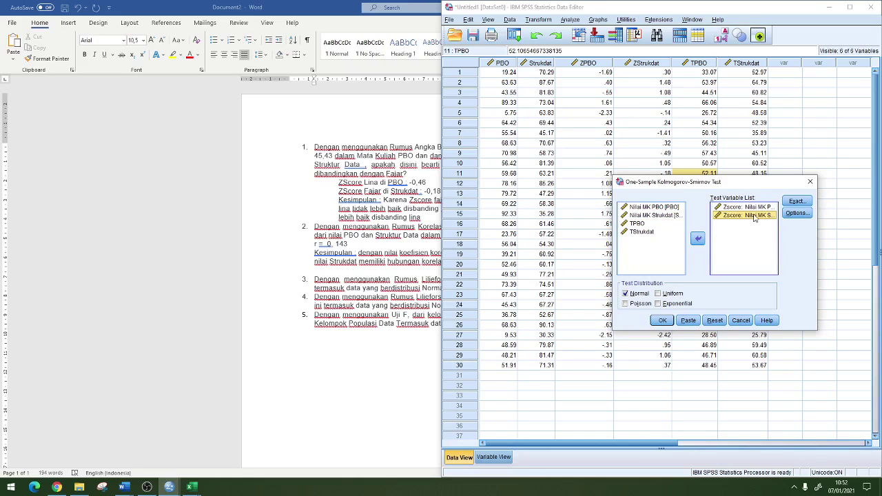
Include descriptive statistics in the Kolmogorov-Smirnov test options and run the test against the normal distribution
left_click(790, 215)
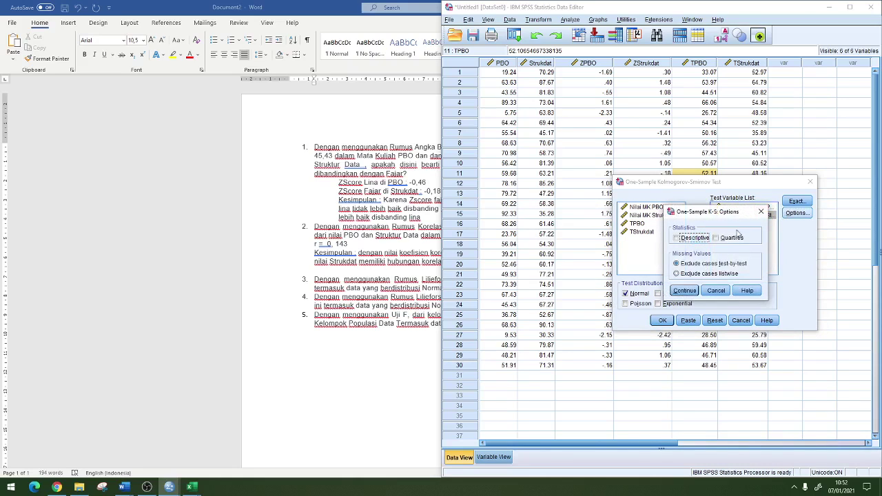
left_click(675, 238)
left_click(684, 291)
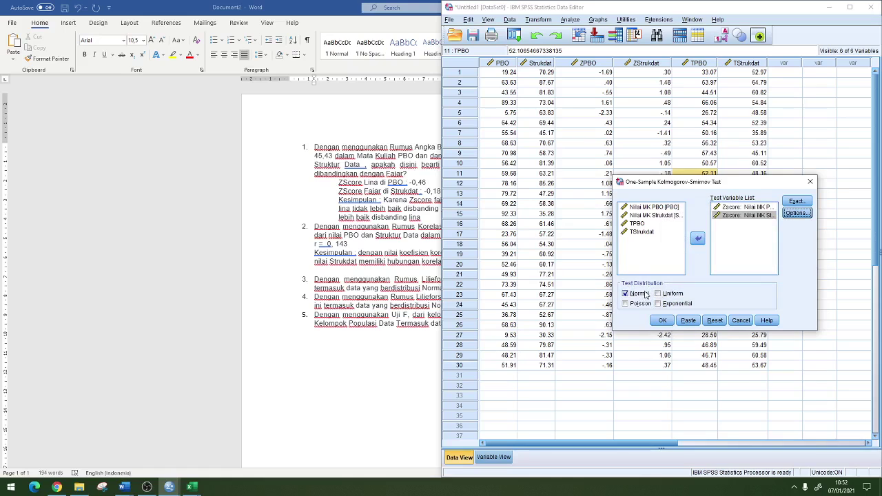
left_click(660, 322)
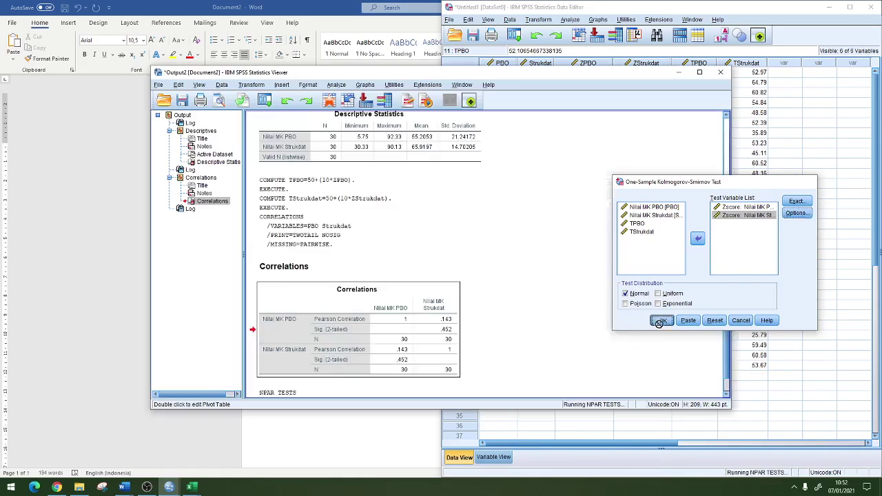
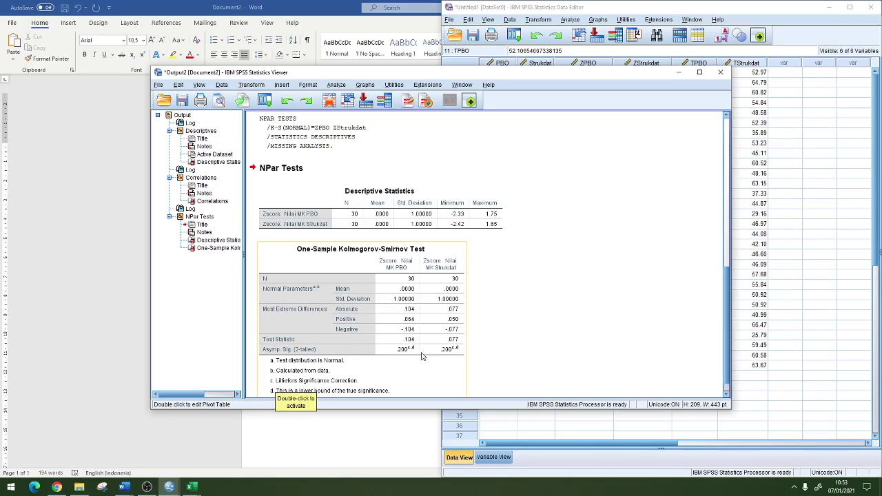
Minimize the output and rerun the One-Sample Kolmogorov-Smirnov test with only the PBO Zscore as test variable
left_click(679, 72)
left_click(570, 19)
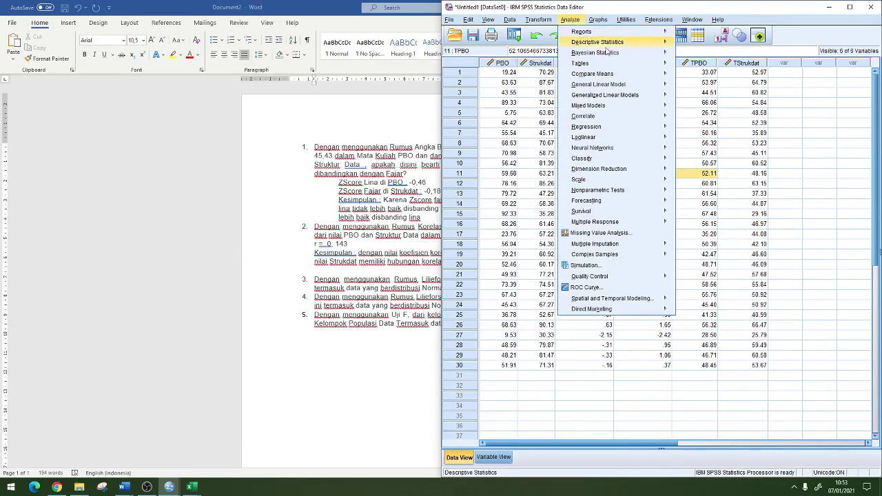
mouse_move(630, 259)
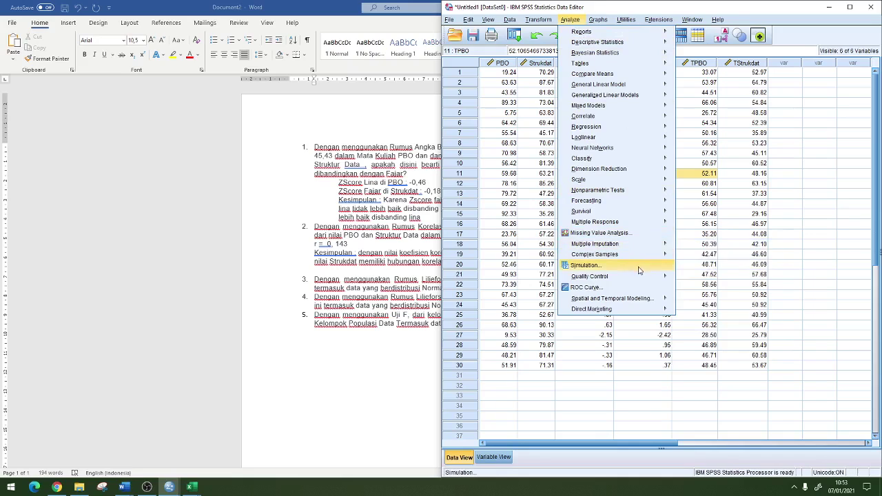
mouse_move(644, 192)
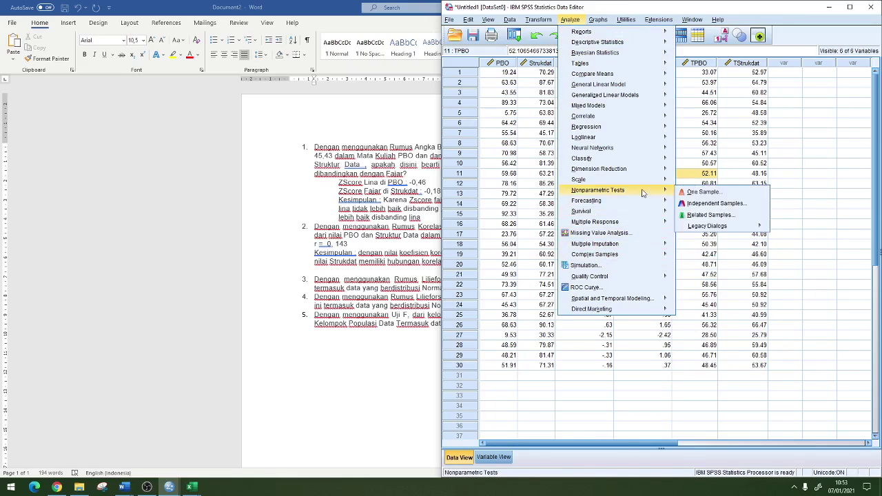
mouse_move(744, 228)
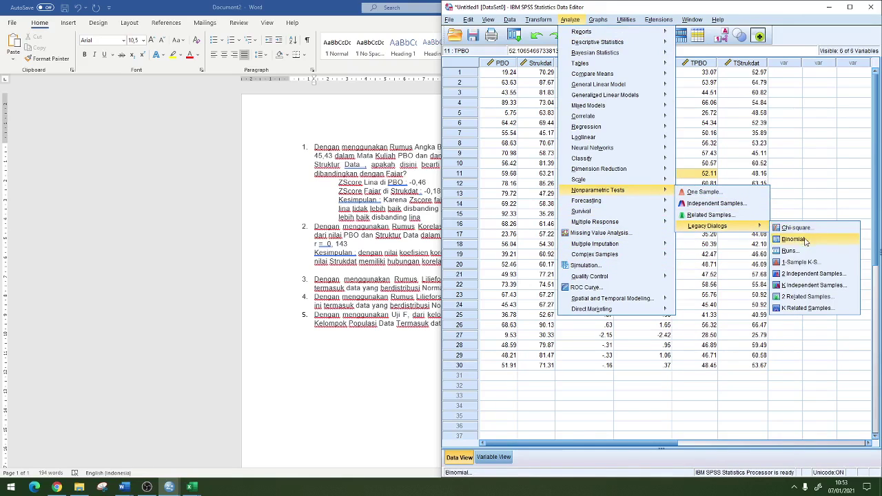
left_click(797, 263)
left_click(697, 239)
left_click(697, 238)
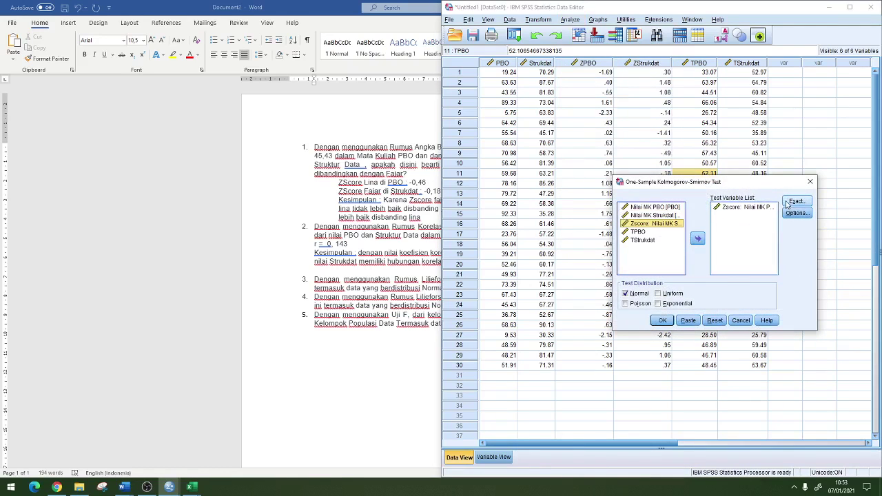
left_click(667, 321)
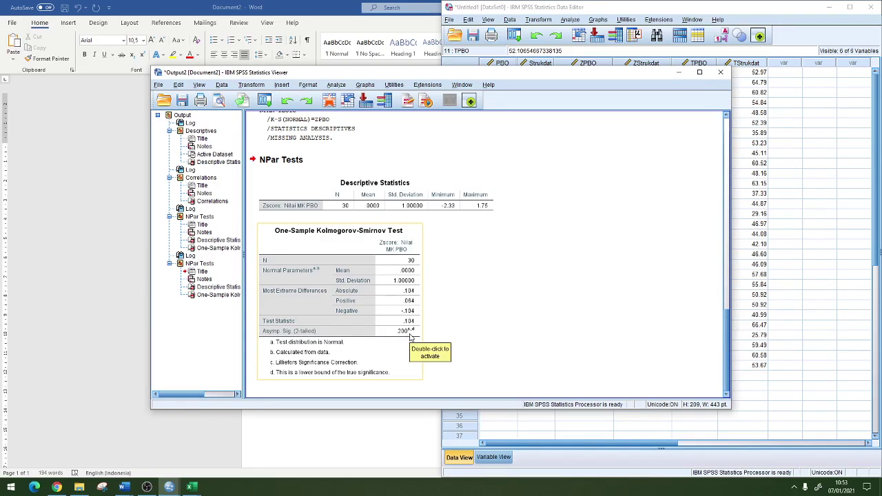
Bring up the decision criteria document in Word and arrange the answer document side by side with it
left_click(125, 487)
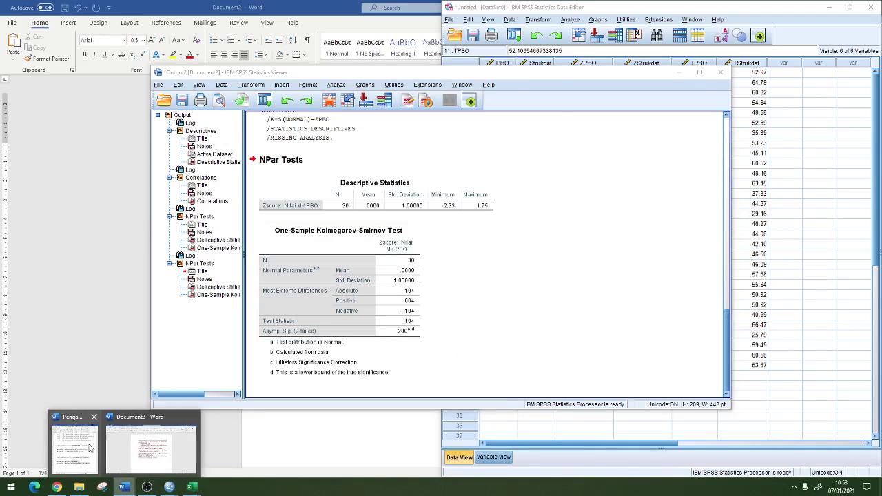
left_click(74, 448)
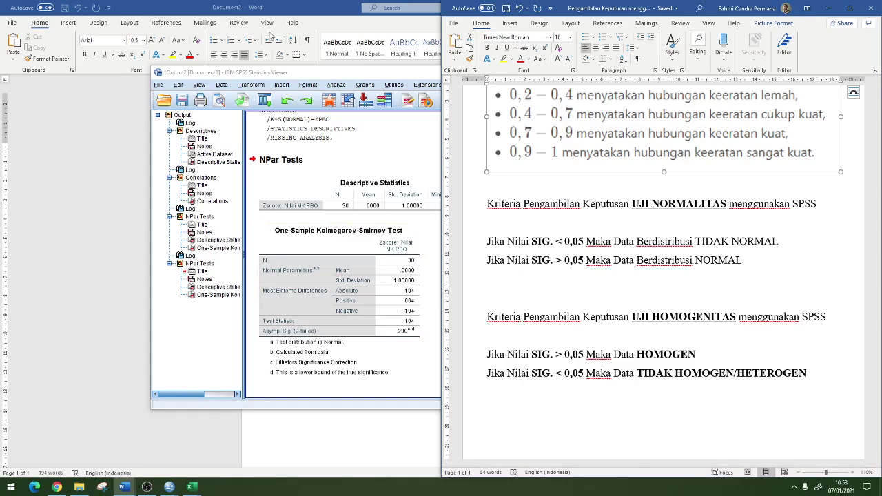
double_click(42, 12)
double_click(41, 13)
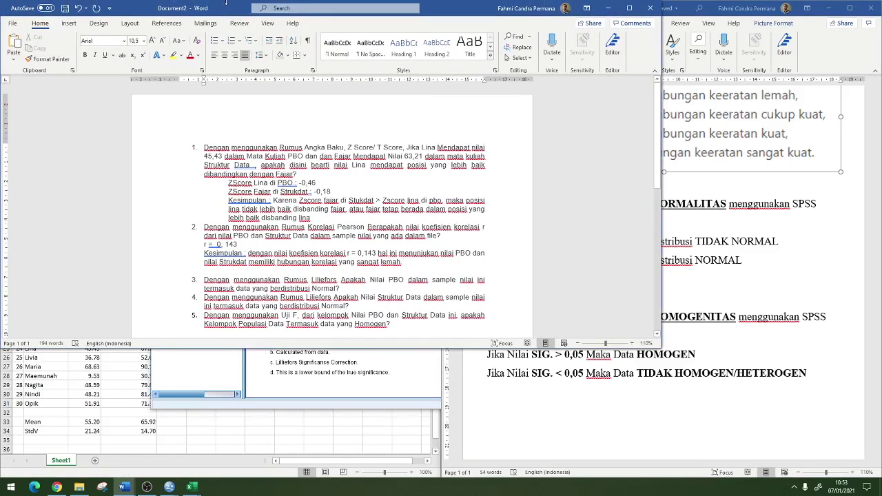
left_click_drag(228, 7, 0, 88)
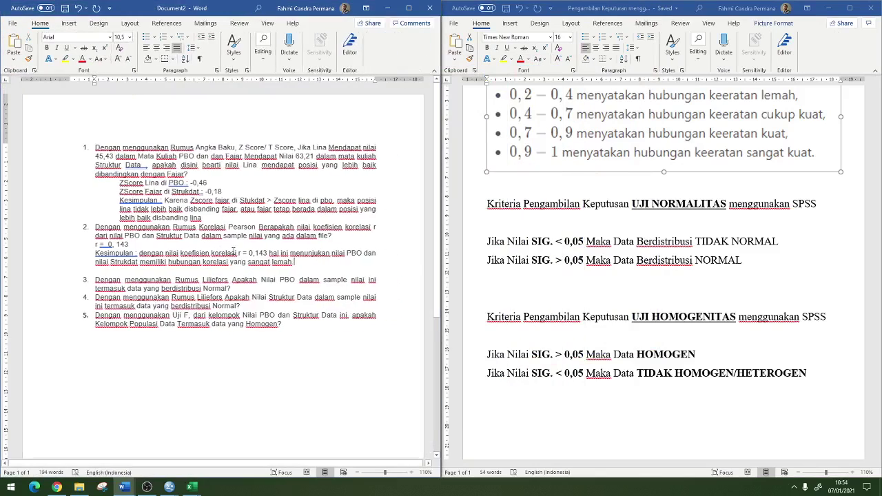
Under question 3, write "Kesimpulan : setelah dihitung menggunakan SPSS dan dilakukan uji normalitas menggunaka metode K-S didapat nilai SIG ="
left_click(266, 291)
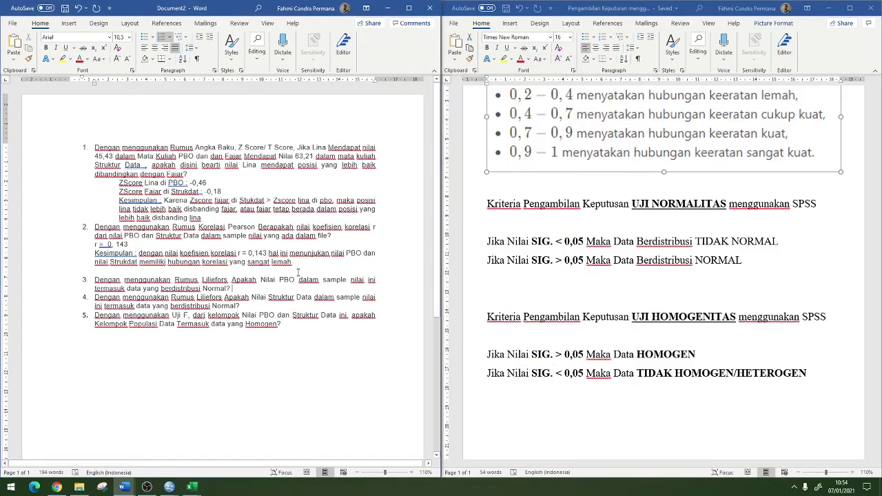
key("Return")
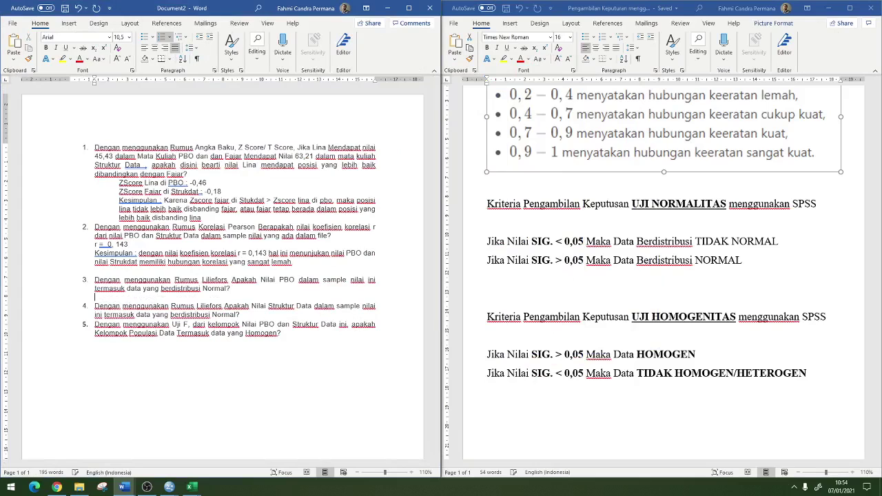
type("Kesimpulan :  setelah d")
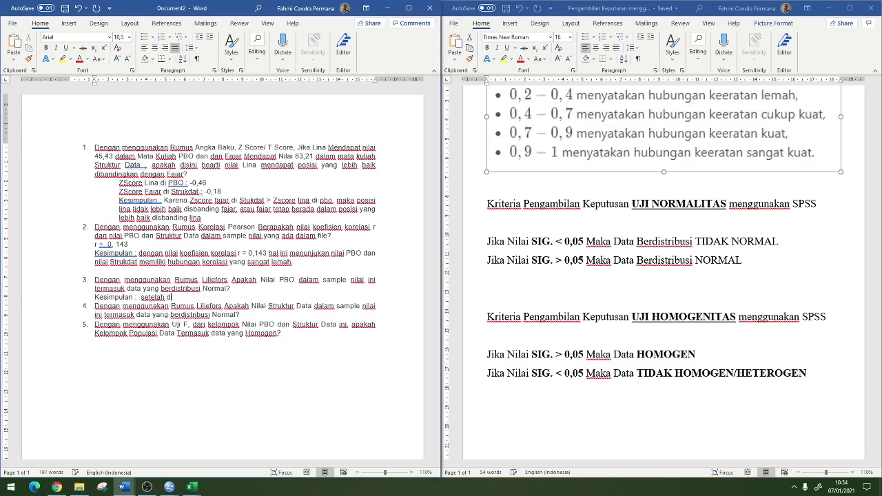
type("ihitung menggunakan SPS")
type("S dan diku")
type("kukan u")
type("ji normalitas me")
type("nggunaka")
type(" metod")
type("e k")
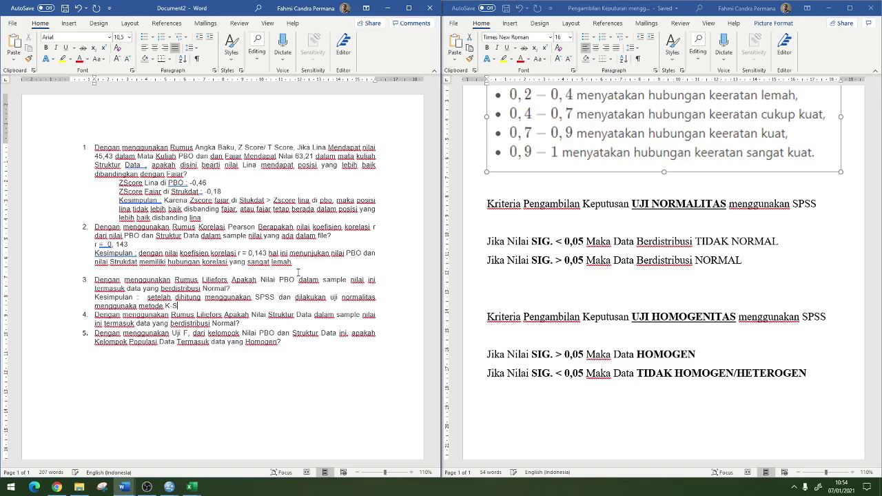
type("-S didapat nilai")
key("BackSpace")
key("BackSpace")
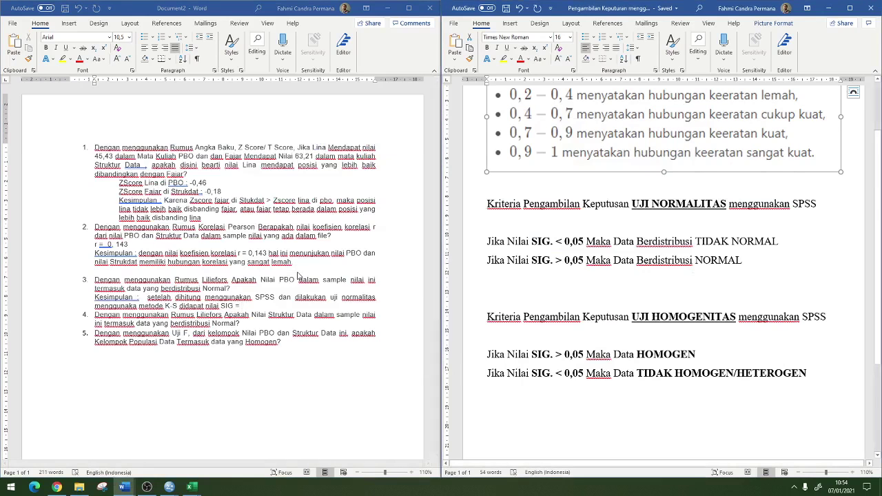
Consult the PBO Kolmogorov-Smirnov significance in the SPSS output and complete the conclusion under question 3 in Word with "0,2"
key("alt+shift+Tab")
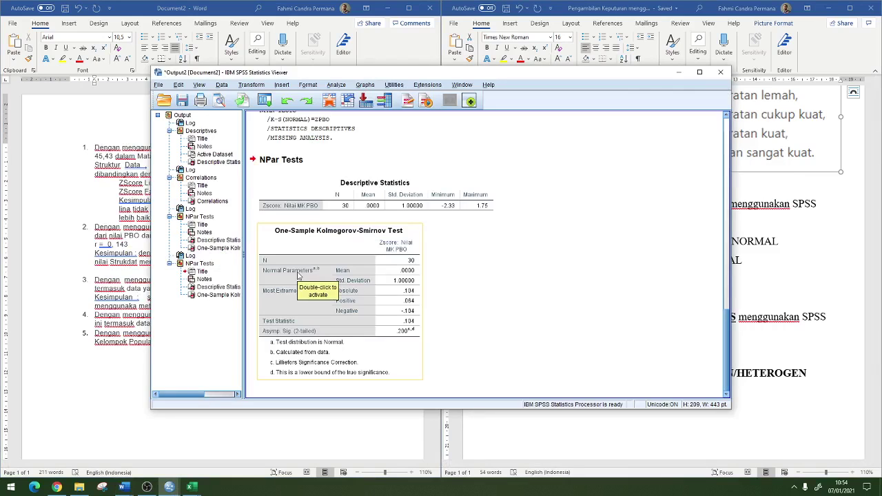
key("alt+Tab")
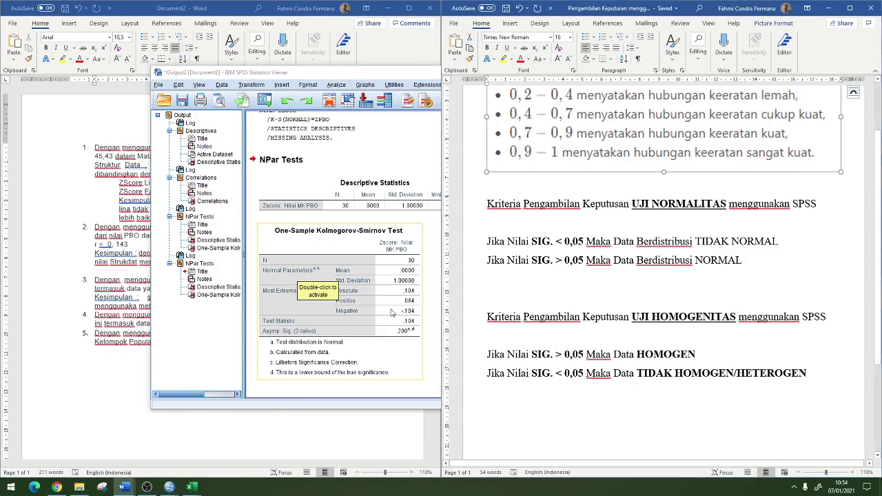
key("alt+Tab")
key("Tab")
type("0,")
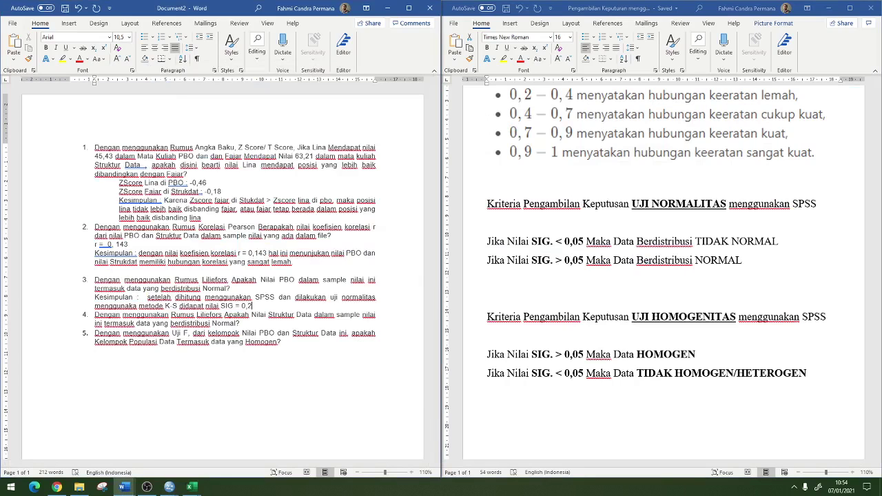
type("2")
Add the line "Karena SIG(0,2) > 0,05 maka data BERDISTRIBUSI NORMAL" below the question 3 conclusion
key("Return")
type("karen a")
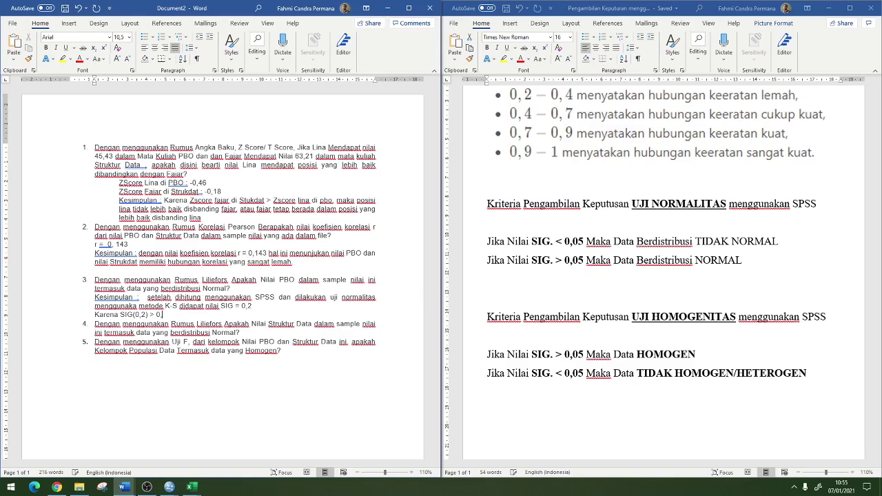
type("maka data BERDISTRIBUSI NORMA")
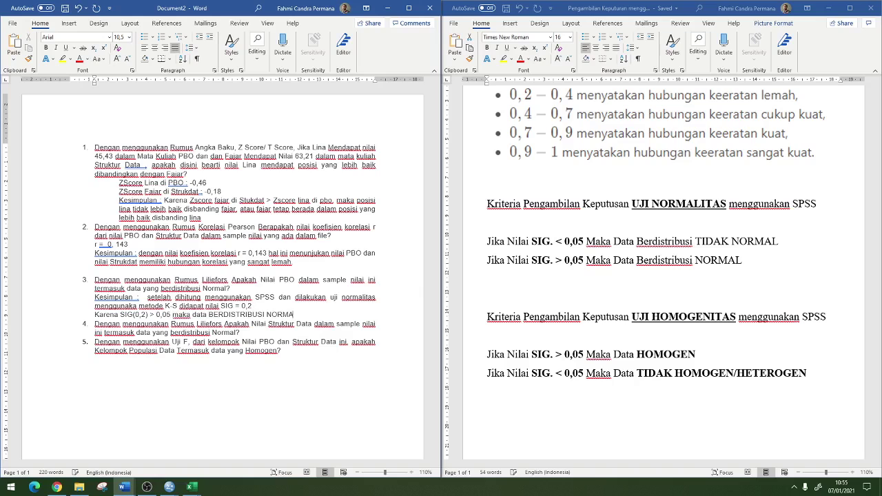
type("L")
key("Return")
key("Return")
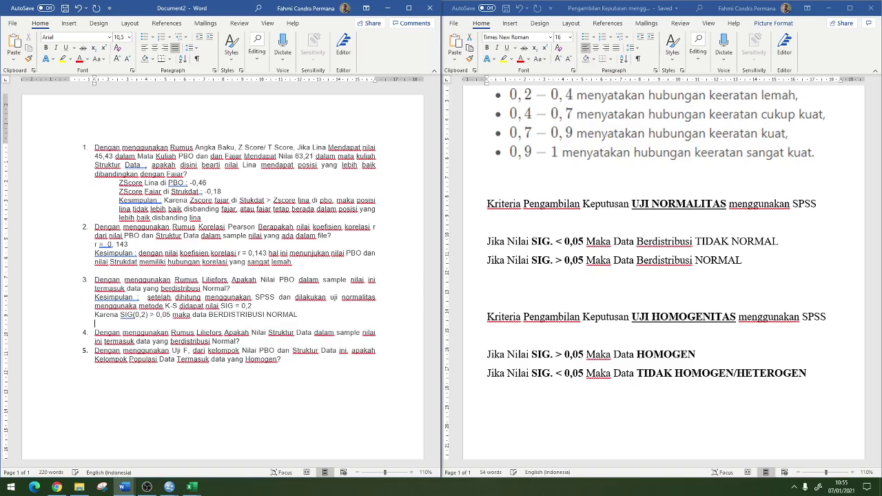
key("BackSpace")
key("BackSpace")
Switch to the SPSS Data Editor and open the legacy nonparametric One-Sample Kolmogorov-Smirnov test
key("alt+Tab")
key("Tab")
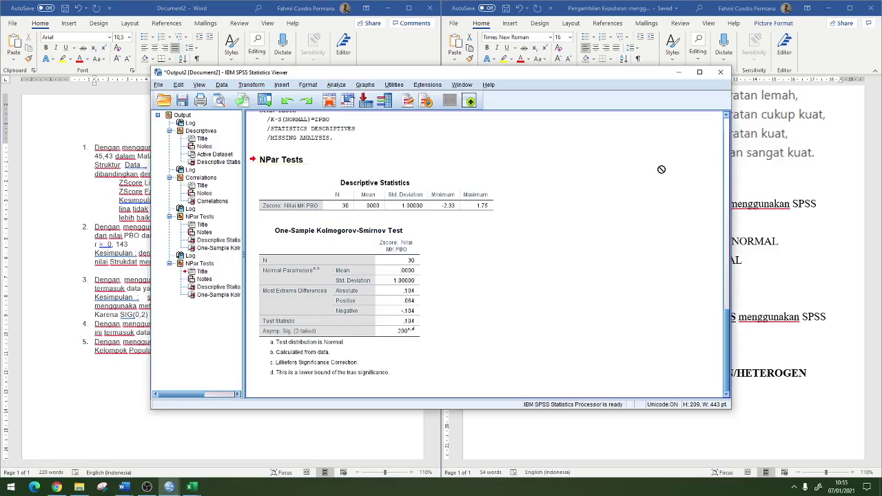
key("alt+Tab")
key("Tab")
key("Tab")
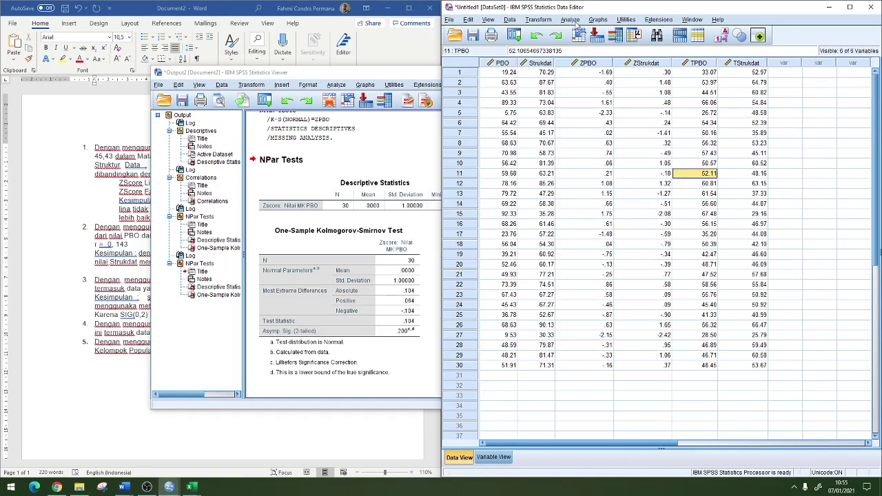
left_click(570, 19)
mouse_move(625, 255)
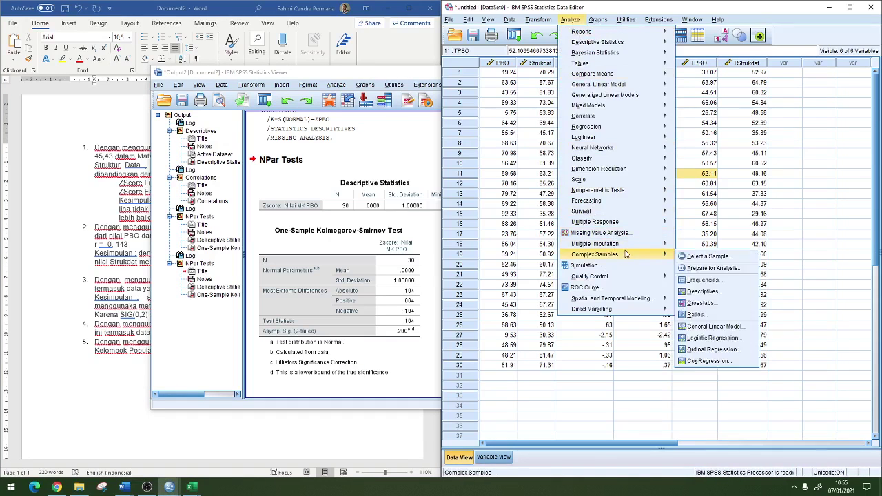
mouse_move(658, 194)
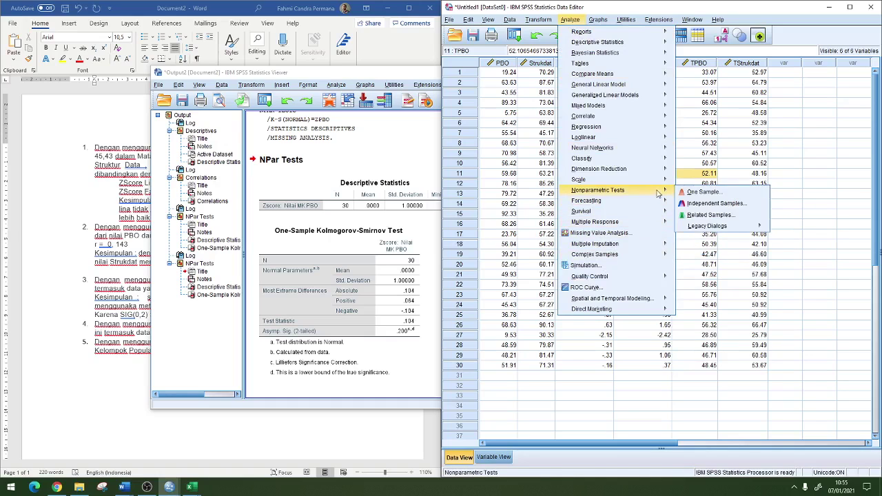
mouse_move(701, 228)
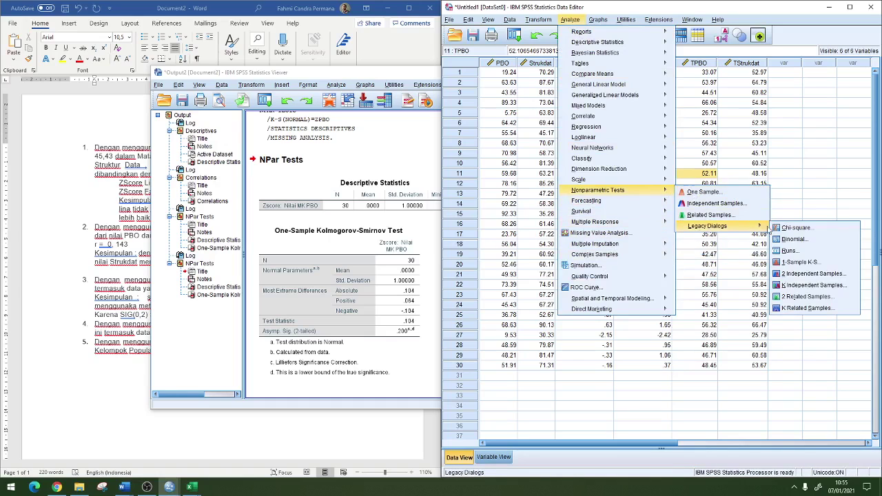
left_click(794, 261)
Replace the PBO Zscore with the Strukdat Zscore as test variable, run the normality test and compare both result tables
left_click(729, 207)
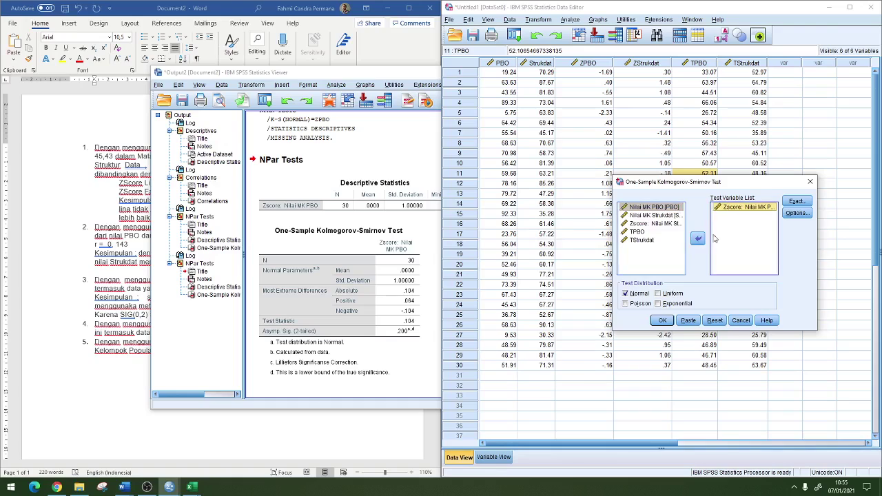
left_click(697, 239)
left_click(660, 231)
left_click(698, 238)
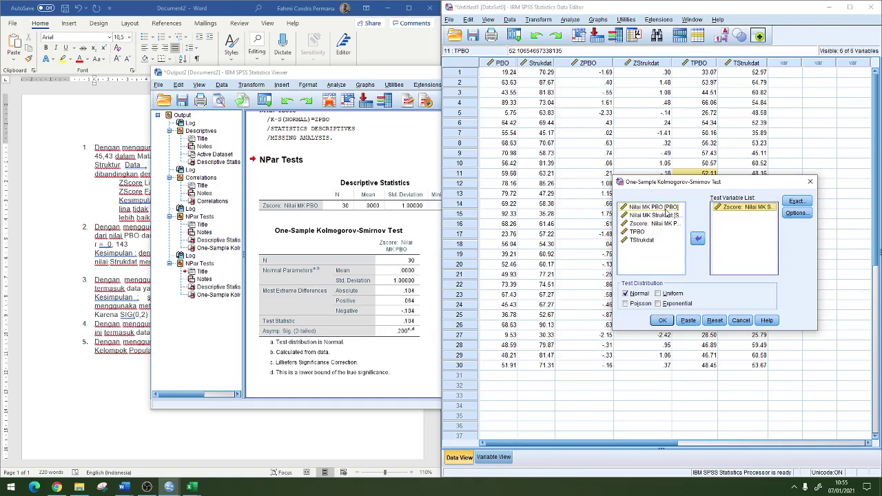
left_click(661, 321)
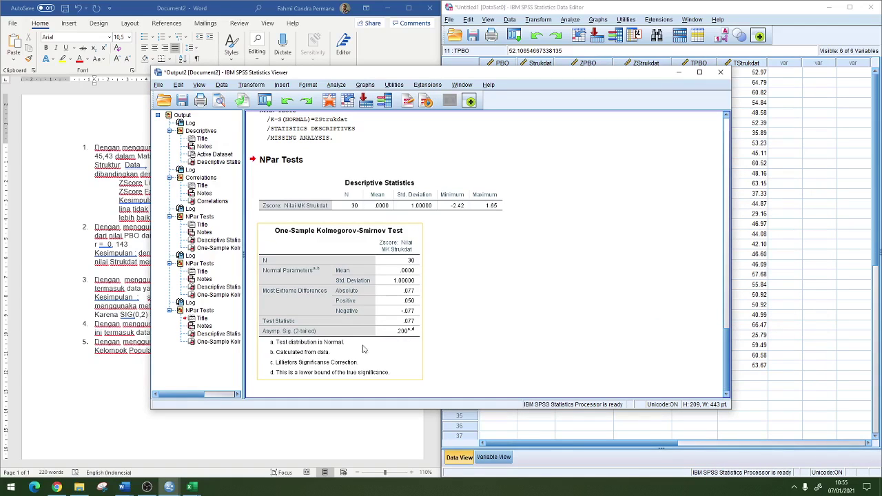
scroll(401, 253, "up", 5)
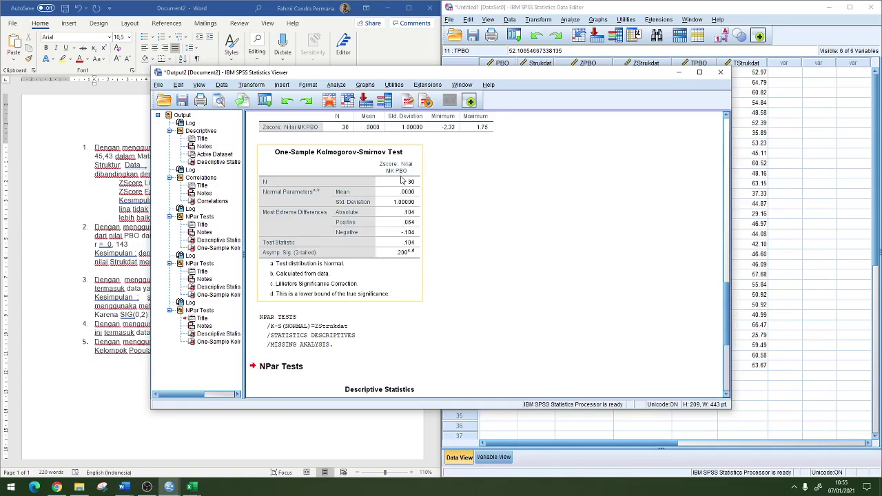
scroll(406, 232, "down", 5)
left_click(406, 232)
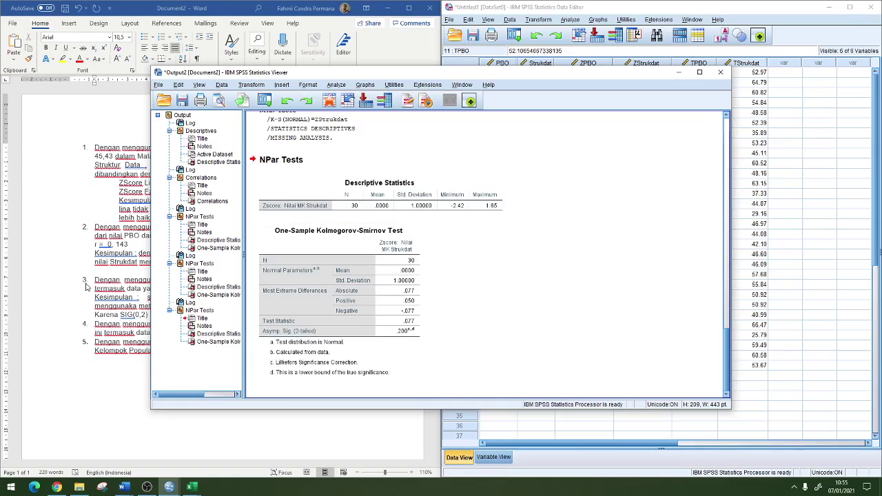
Copy the question 3 conclusion lines beneath question 4 in Word, without automatic numbering and with a blank line separating the two questions
left_click(102, 300)
key("Return")
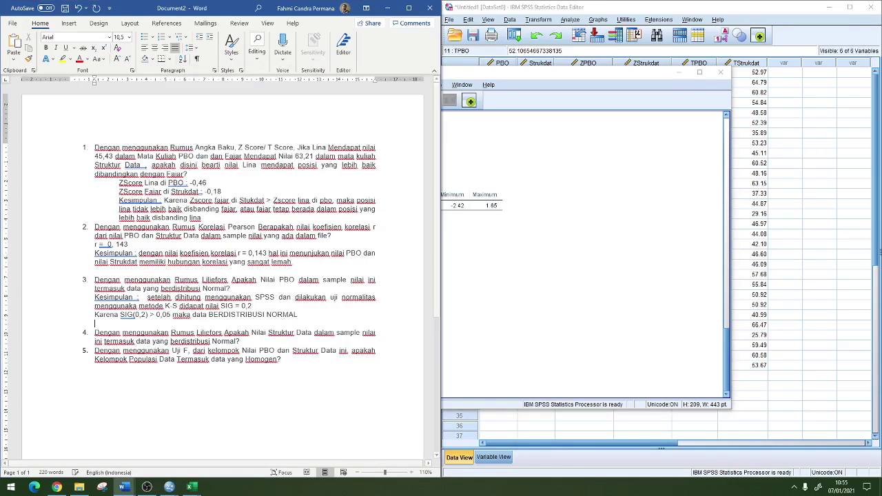
left_click_drag(299, 315, 85, 297)
key("ctrl+c")
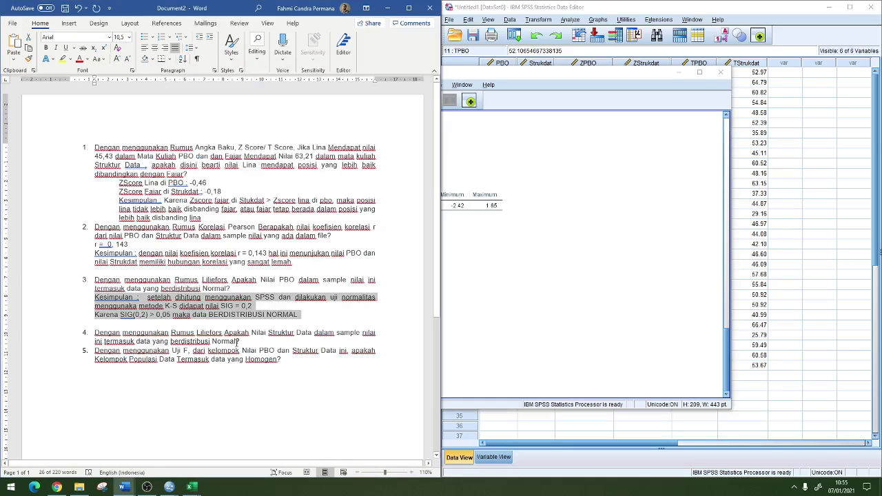
left_click(240, 342)
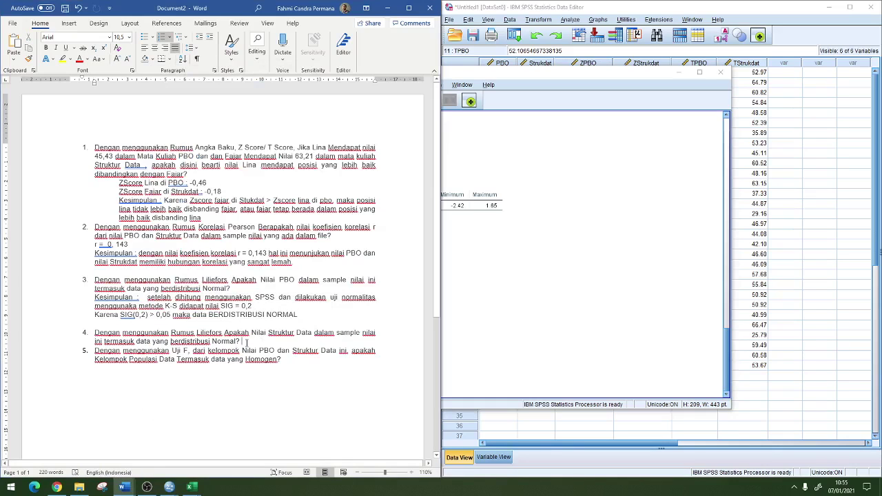
key("Return")
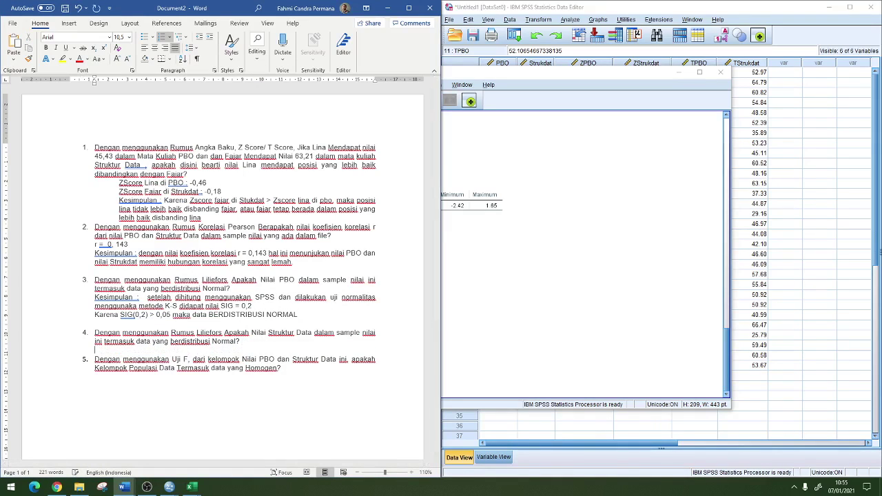
key("ctrl+v")
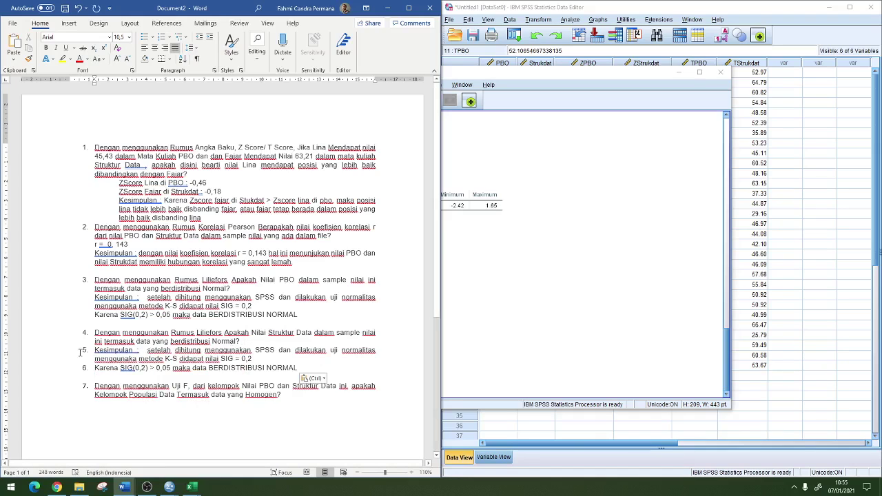
left_click(97, 352)
key("ctrl+z")
Make "BERDISTRIBUSI NORMAL" in answers 4 and 3 and "korelasi yang sangat lemah." in answer 2 bold and underlined
left_click_drag(301, 368, 208, 367)
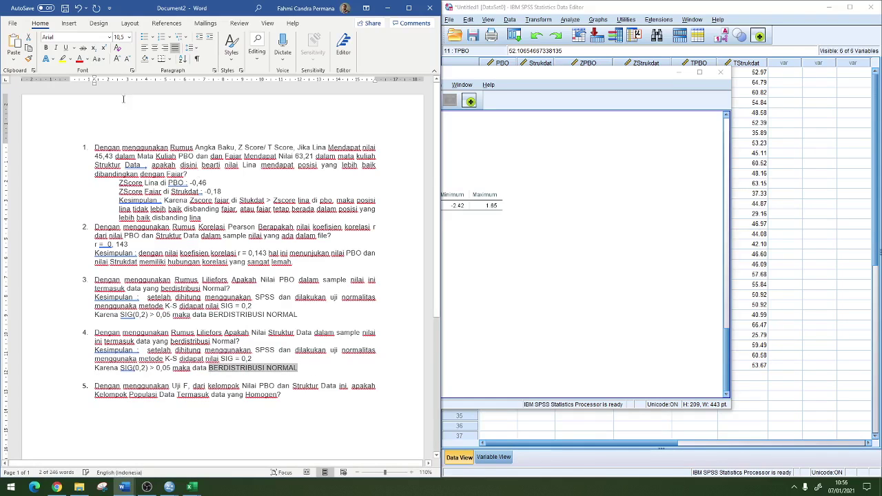
left_click(46, 48)
left_click(66, 48)
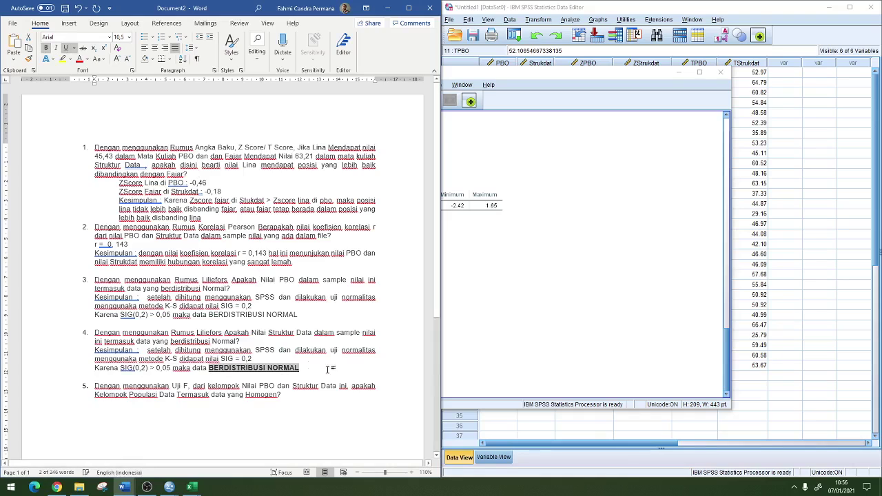
left_click_drag(299, 315, 208, 315)
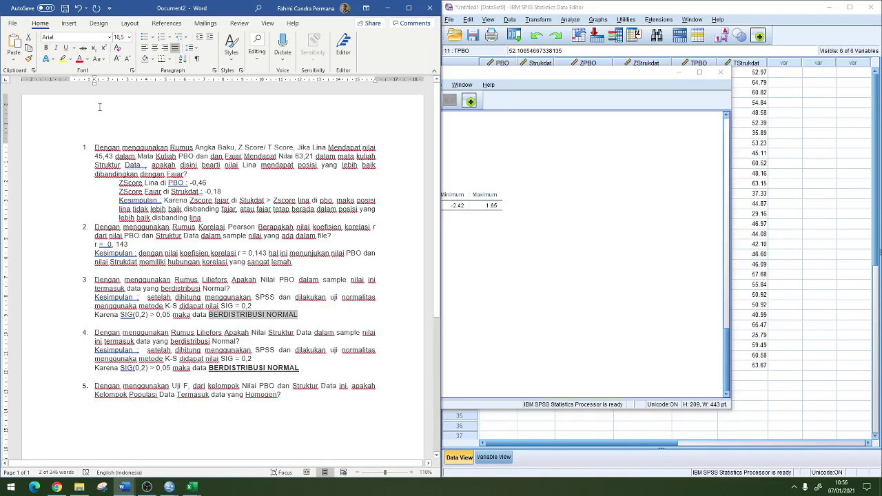
left_click(46, 48)
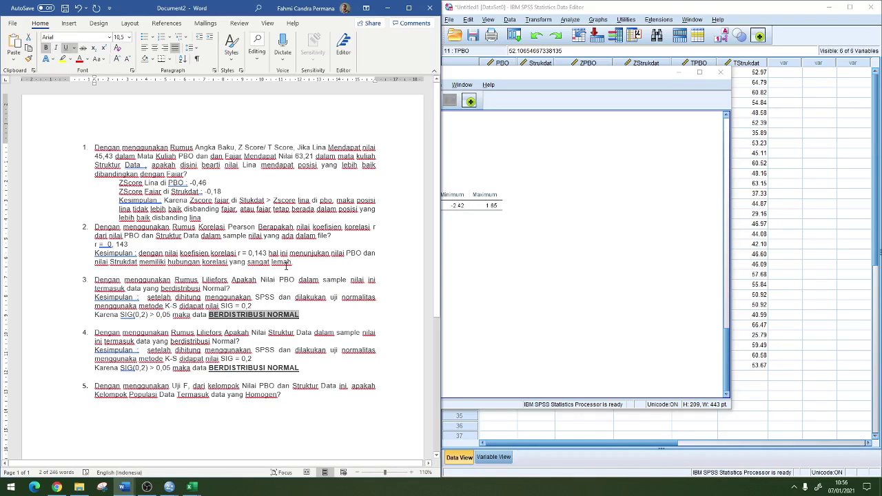
left_click_drag(295, 262, 202, 262)
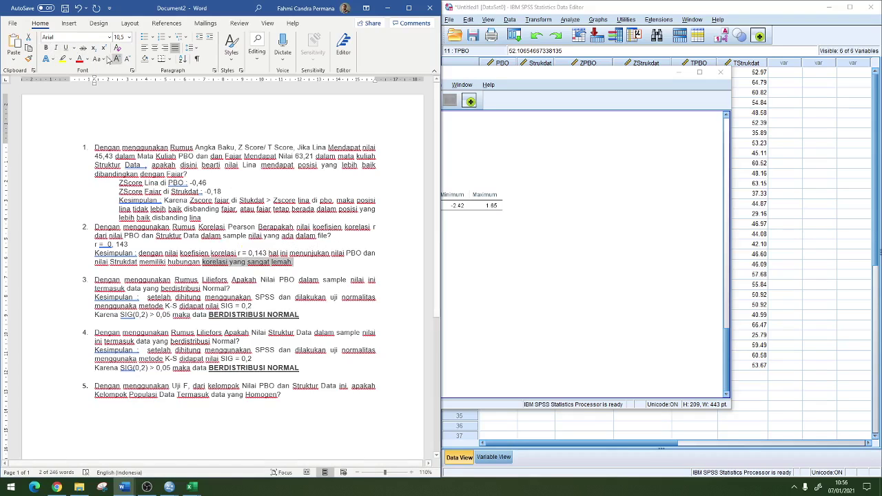
left_click(46, 47)
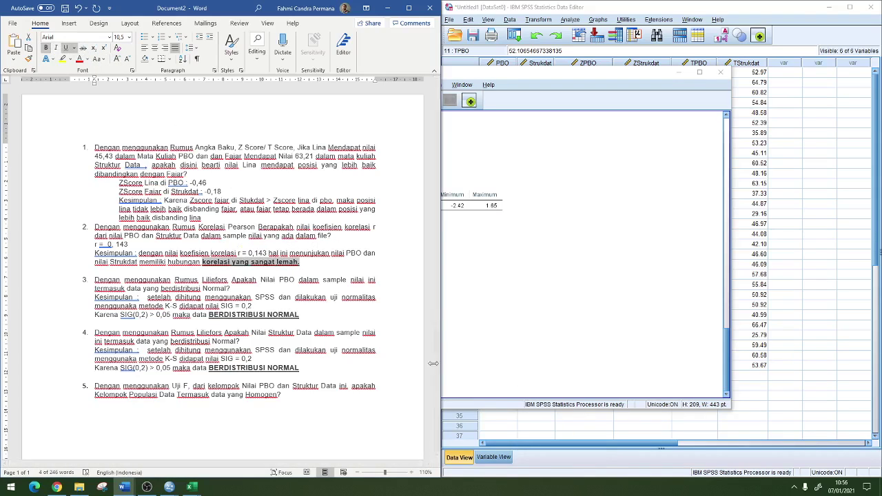
Put away the SPSS output viewer and move the Data Editor window slightly down beside the answer document
left_click(284, 397)
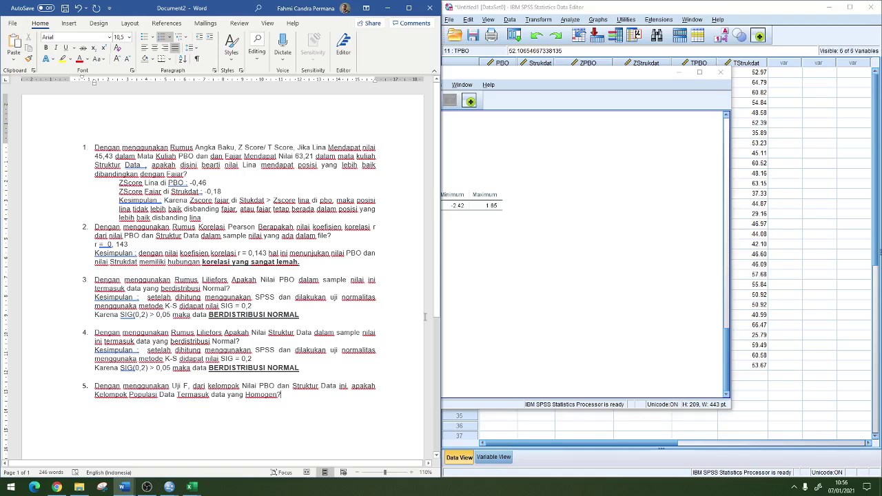
left_click(719, 75)
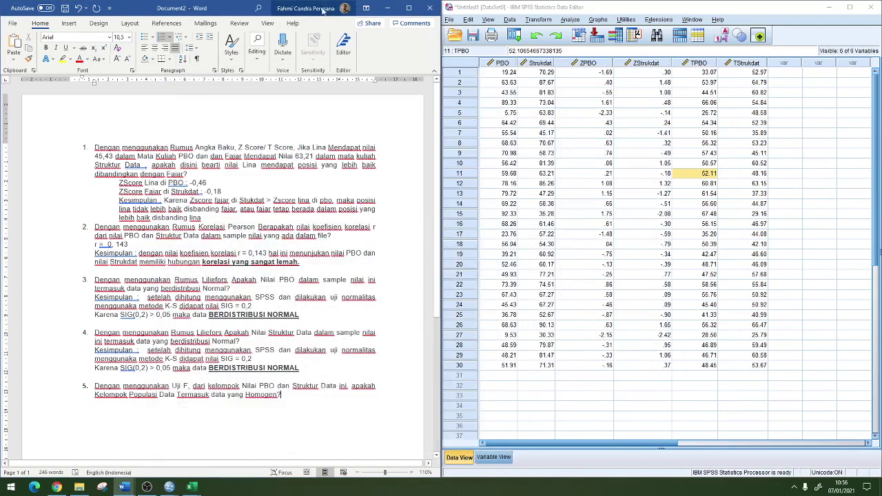
left_click(610, 9)
left_click_drag(562, 5, 585, 21)
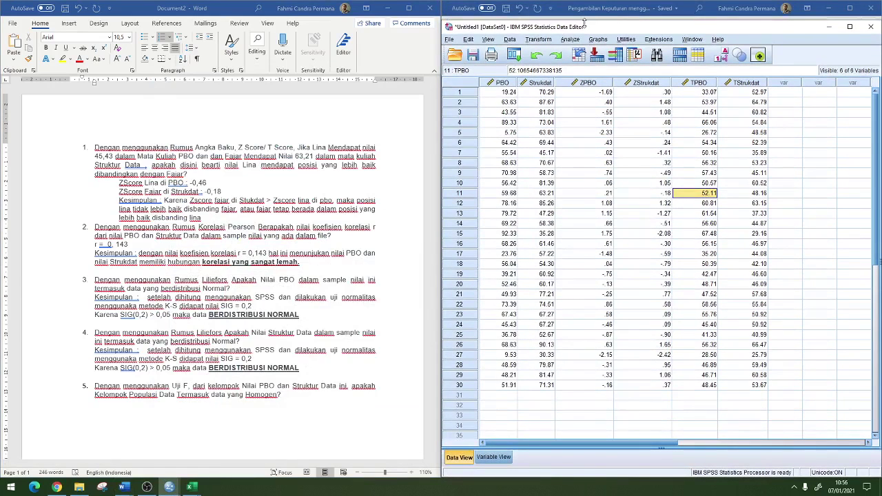
Create a new empty SPSS dataset and bring up the Excel workbook "Data Untuk Quiz 2.xlsx"
left_click(448, 39)
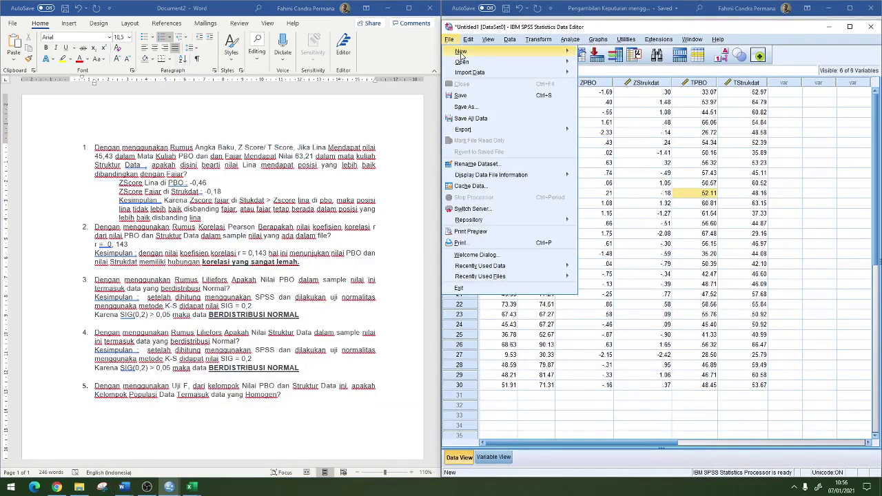
mouse_move(461, 54)
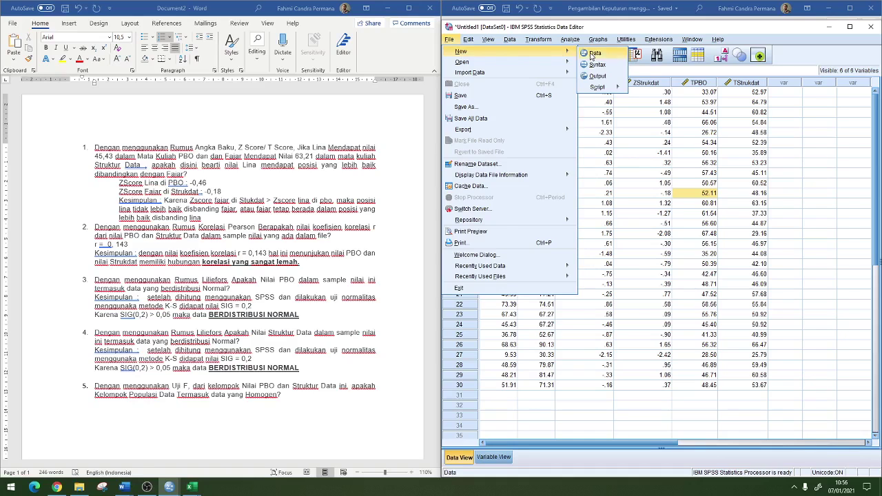
left_click(592, 53)
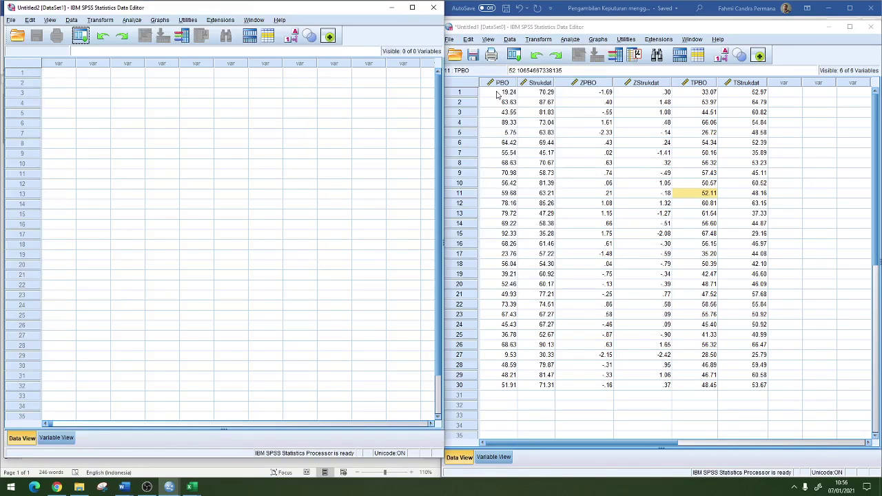
left_click(192, 486)
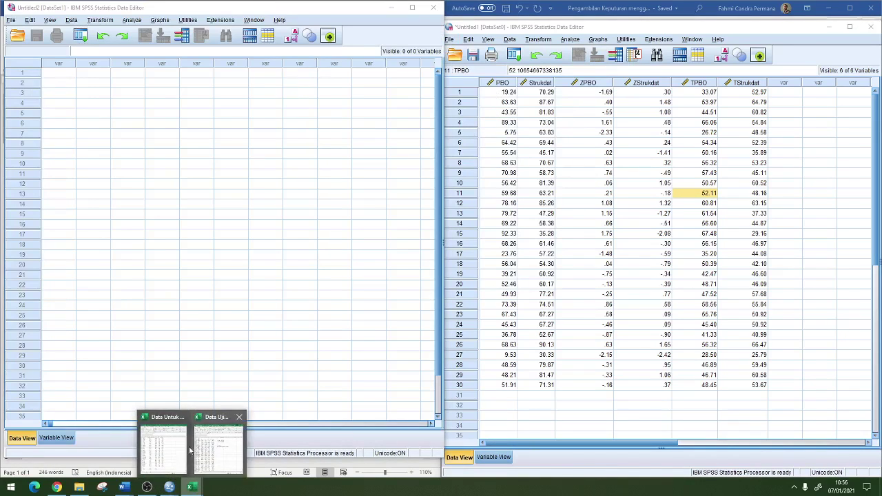
left_click(163, 448)
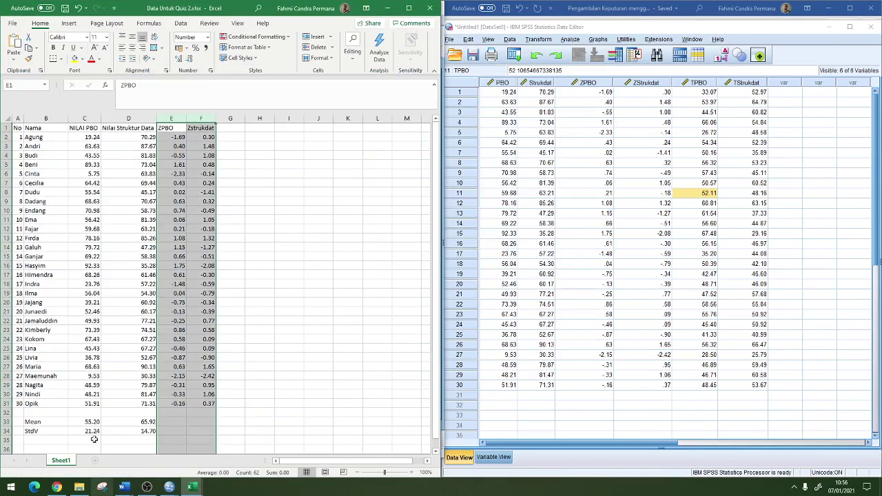
Copy the NILAI PBO and Nilai Struktur Data columns into a new worksheet and clear the cells below the scores, A32:B34
left_click_drag(84, 118, 119, 118)
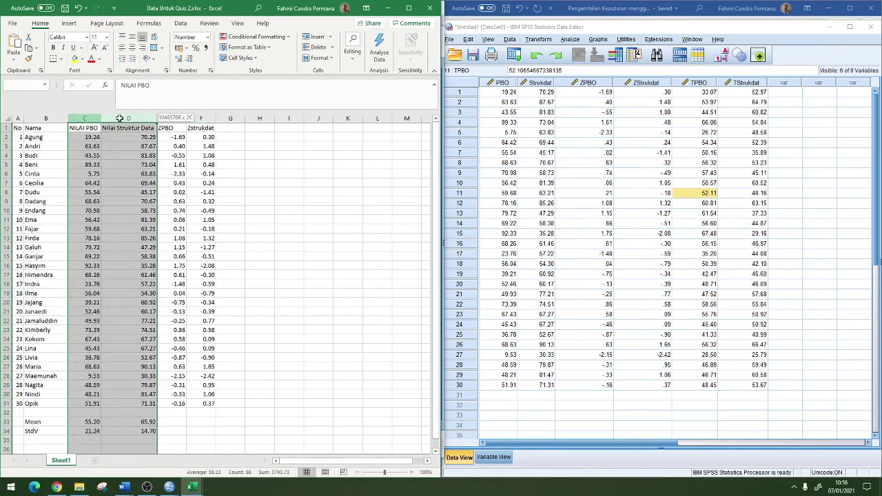
key("ctrl+c")
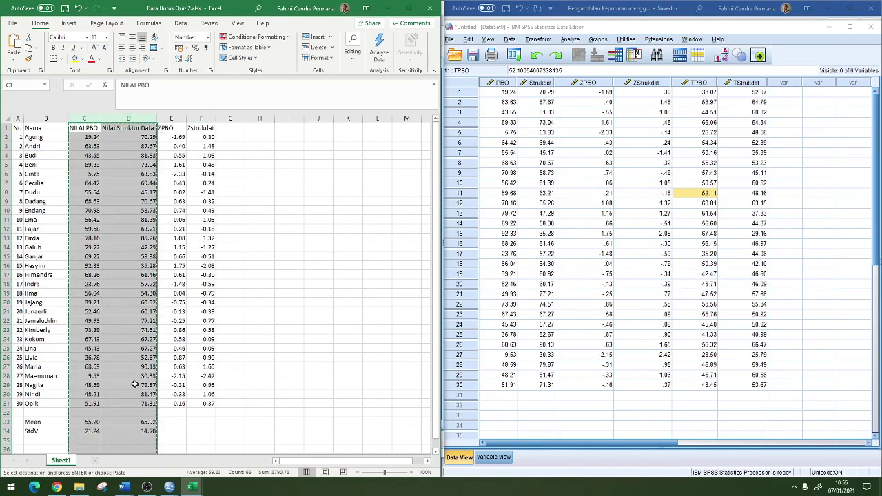
left_click(94, 462)
key("ctrl+v")
scroll(65, 326, "down", 1)
left_click_drag(20, 386, 84, 405)
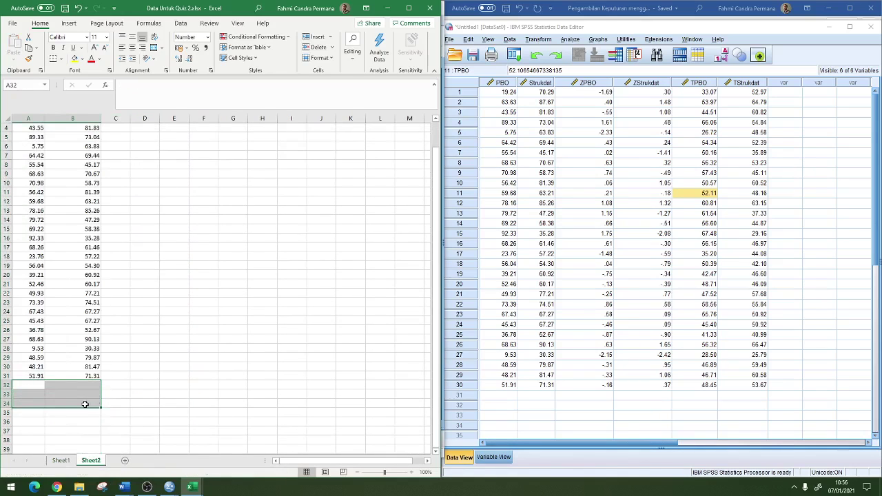
scroll(92, 400, "up", 1)
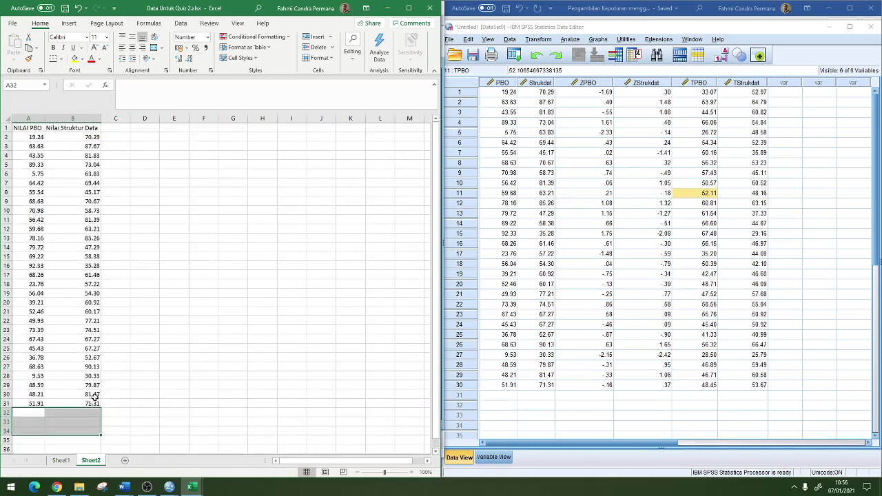
Replace the headers in A1 and B1 with "Nilai" and "NAMA MK"
left_click(33, 127)
type("Nilai")
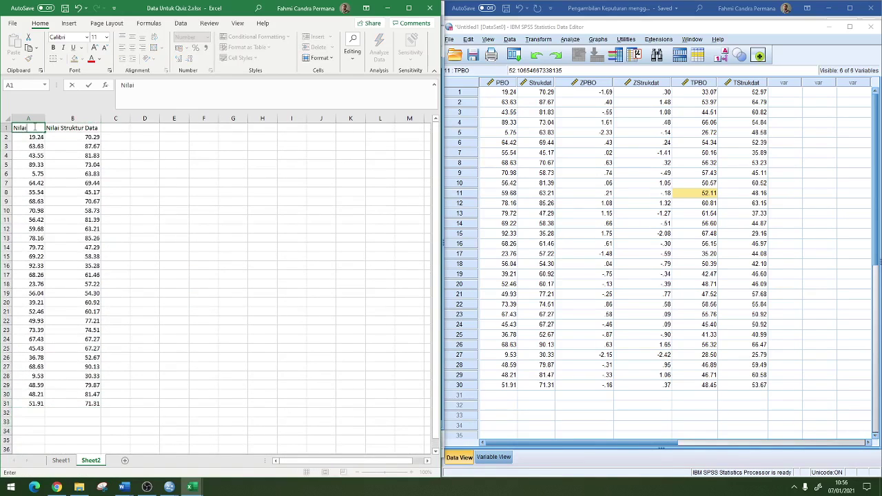
key("Tab")
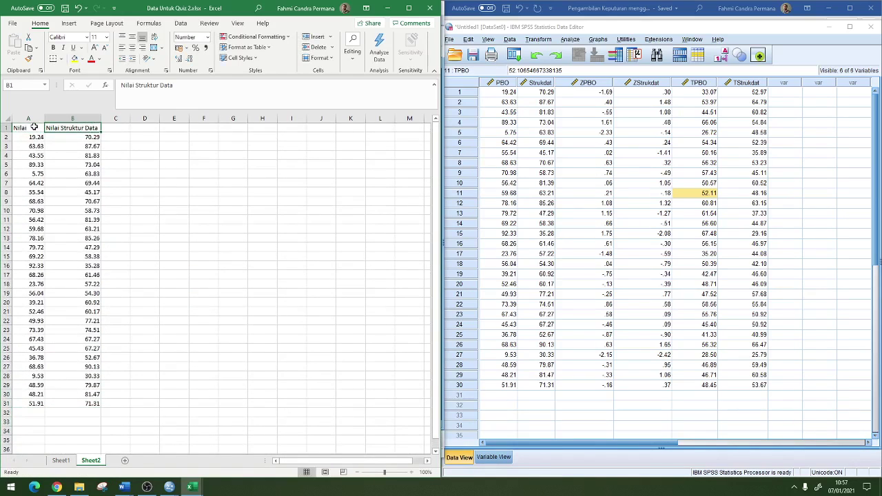
type("NAMA")
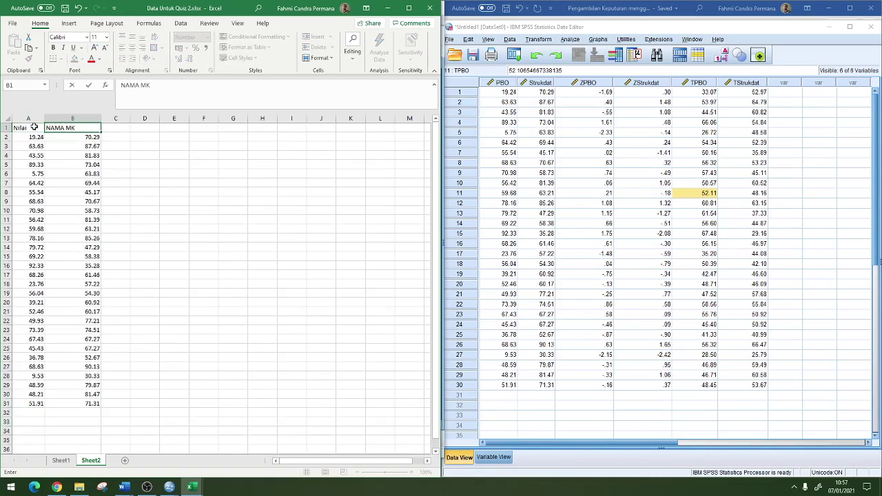
type(" MK")
key("Return")
Try to move the scores in B2:B31 to the end of column A, starting at A32, and undo the move
left_click_drag(80, 137, 71, 404)
key("ctrl+c")
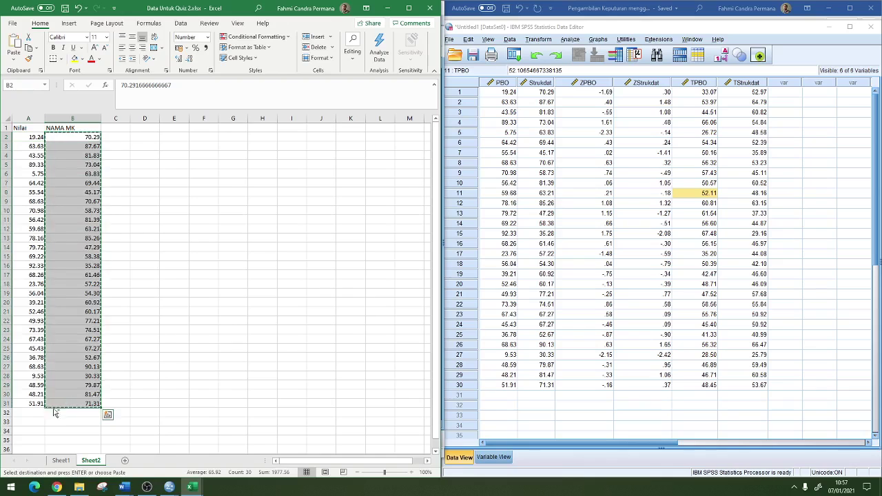
left_click(108, 414)
left_click(28, 412)
key("ctrl+v")
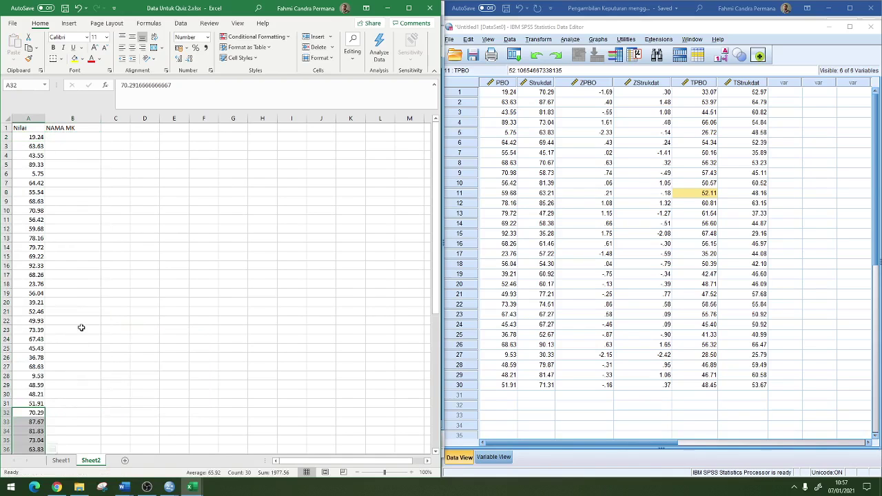
left_click(65, 139)
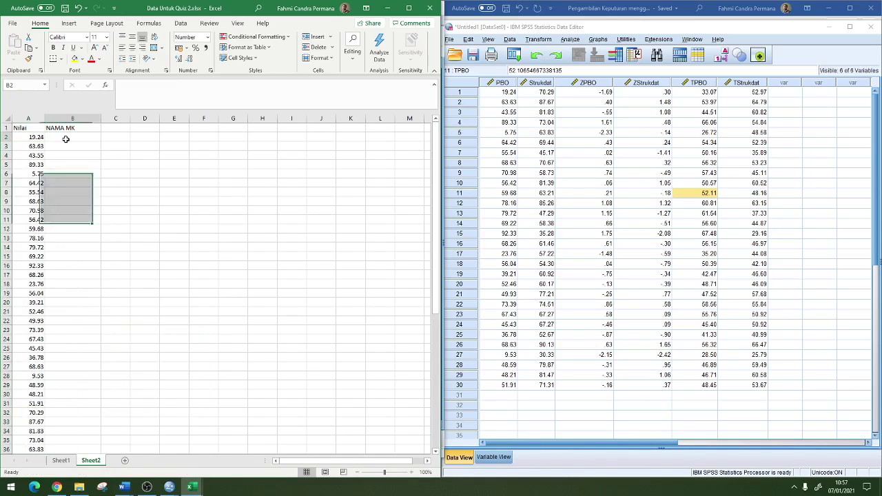
key("ctrl+z")
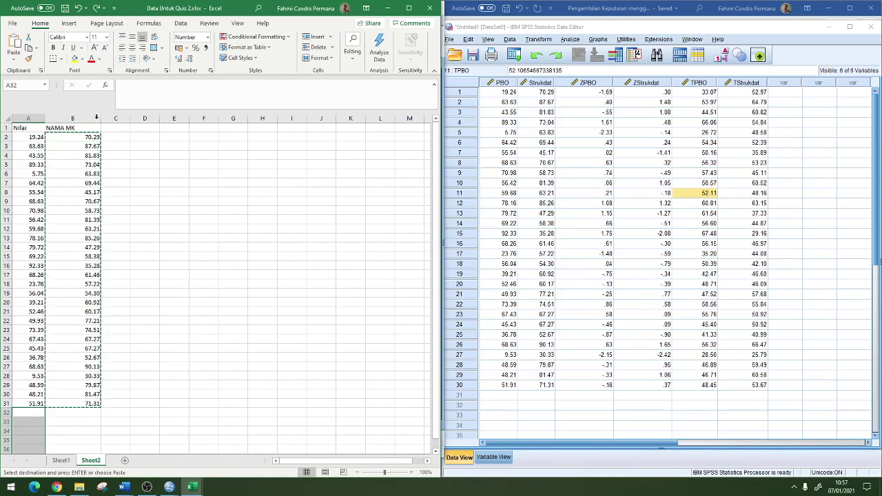
Insert an empty column between the two score columns and head it "Nama MK" in B1
left_click(98, 119)
left_click_drag(101, 118, 130, 119)
left_click(67, 133)
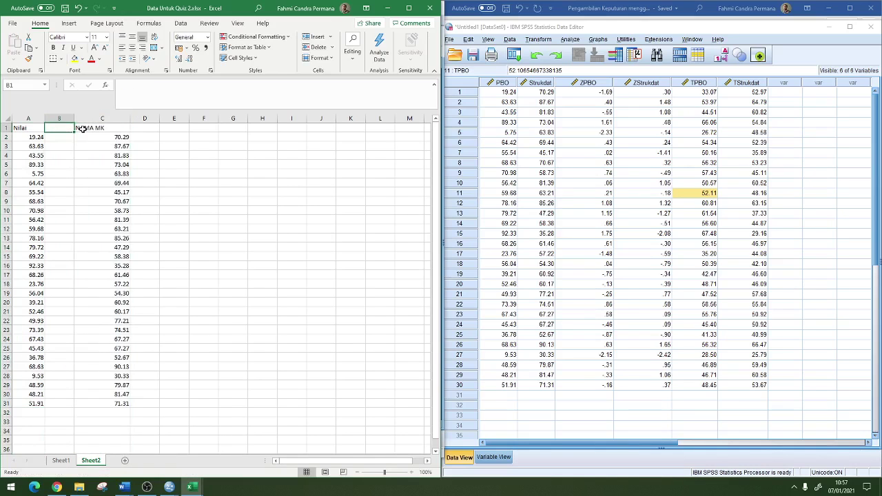
type("Nama MK")
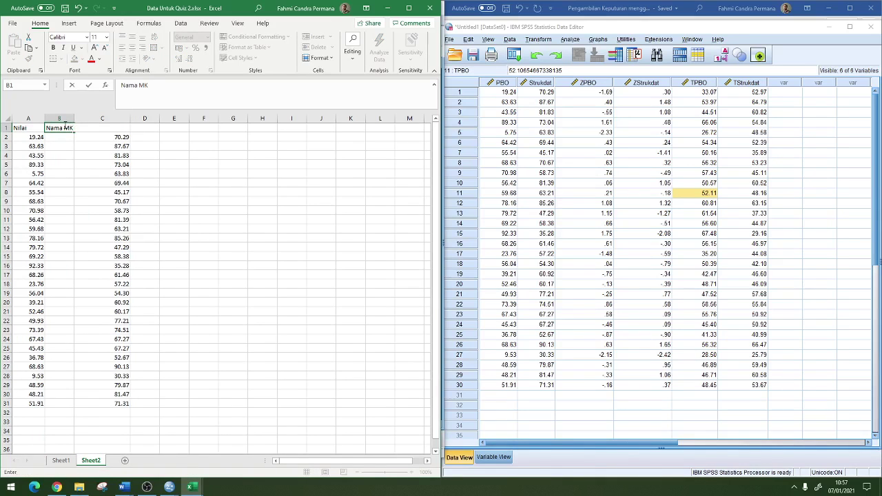
key("Return")
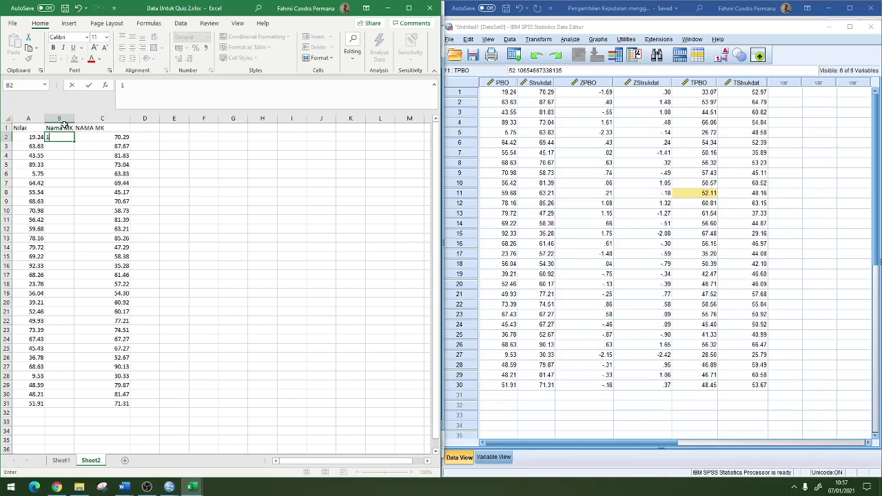
Enter 1 in B2 and fill it down column B to row 31 beside the PBO scores
type("1")
key("ctrl+Return")
left_click_drag(74, 141, 75, 407)
Move the Struktur Data scores from column C to directly beneath the PBO scores, starting at A32
left_click_drag(117, 137, 101, 408)
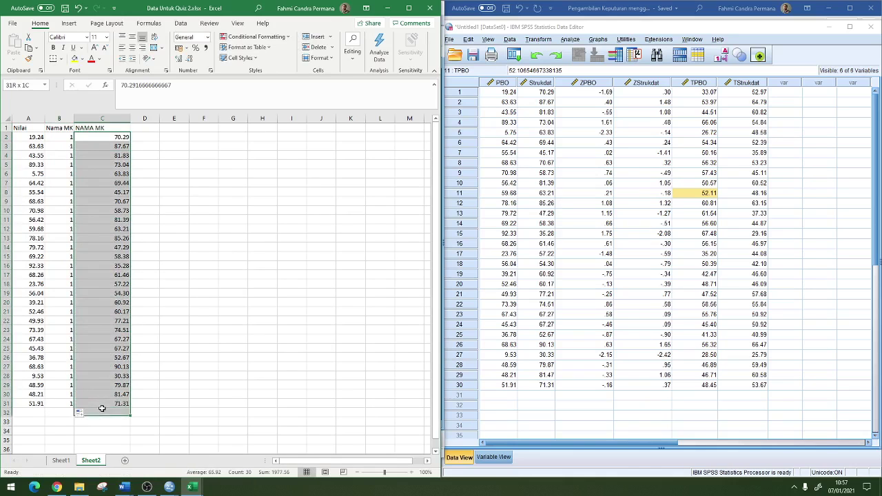
key("ctrl+c")
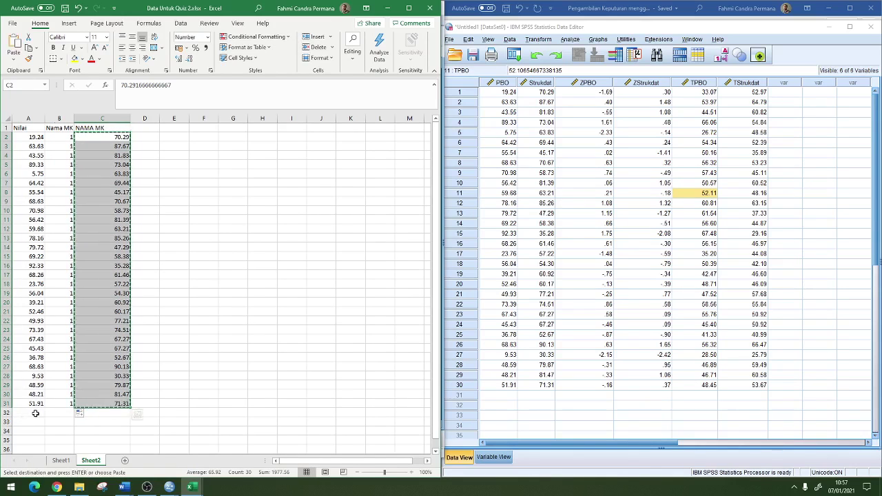
left_click(35, 413)
key("ctrl+v")
Enter 2 in B32 beside the first Struktur Data score and delete the leftover "NAMA MK" column C
left_click(51, 411)
type("2")
key("Return")
left_click(104, 119)
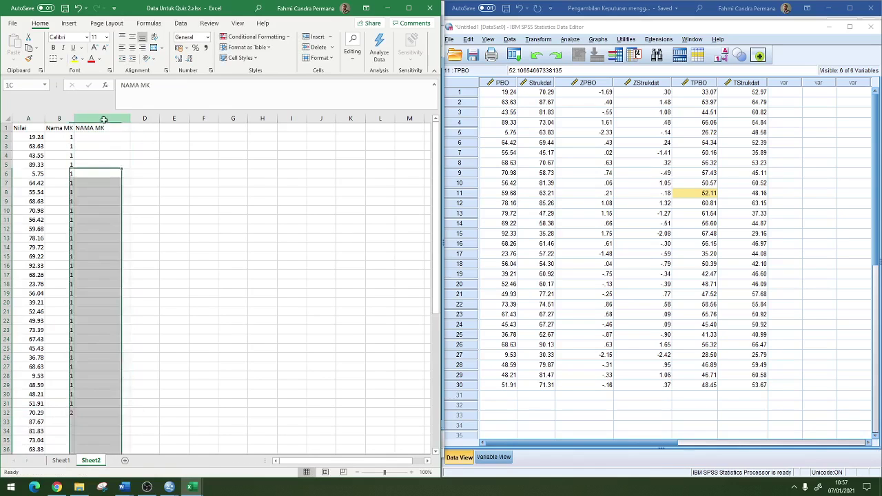
right_click(103, 118)
left_click(130, 207)
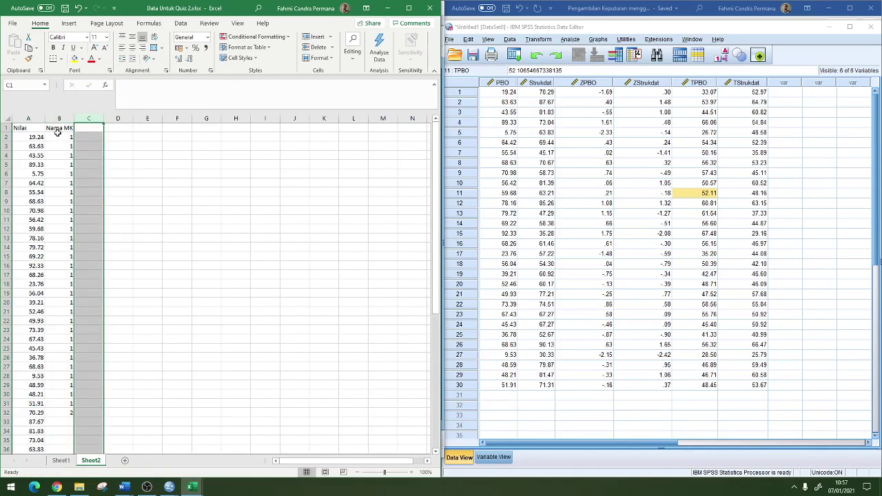
Add "Label" to the start of the B1 header and fill the 2 in B32 down to row 61
left_click(58, 133)
left_click(139, 85)
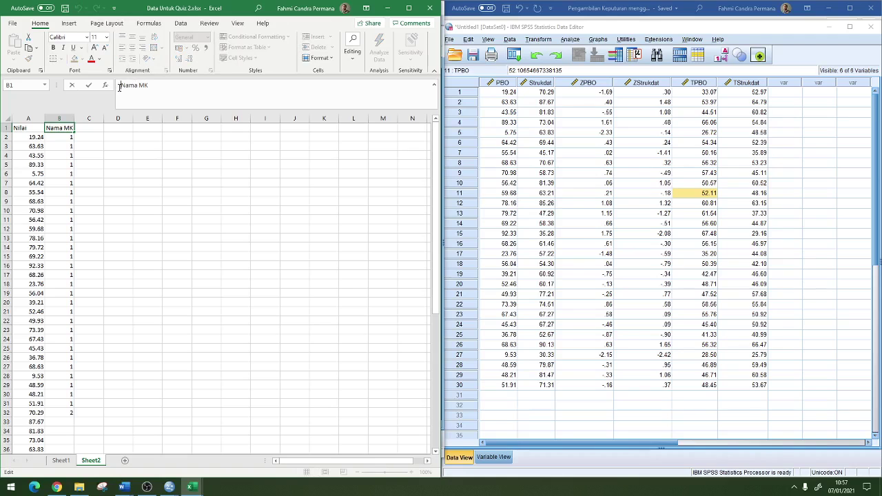
type("Label")
key("Return")
scroll(85, 276, "down", 5)
left_click(66, 275)
double_click(74, 279)
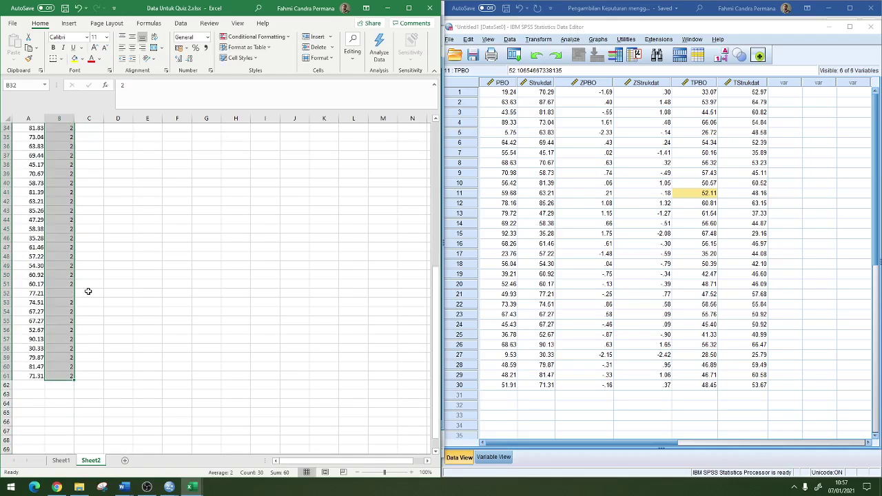
Switch to the empty SPSS dataset and define a variable named "Nilai" with the label "Nilai Mata Kuliah"
key("alt+Tab")
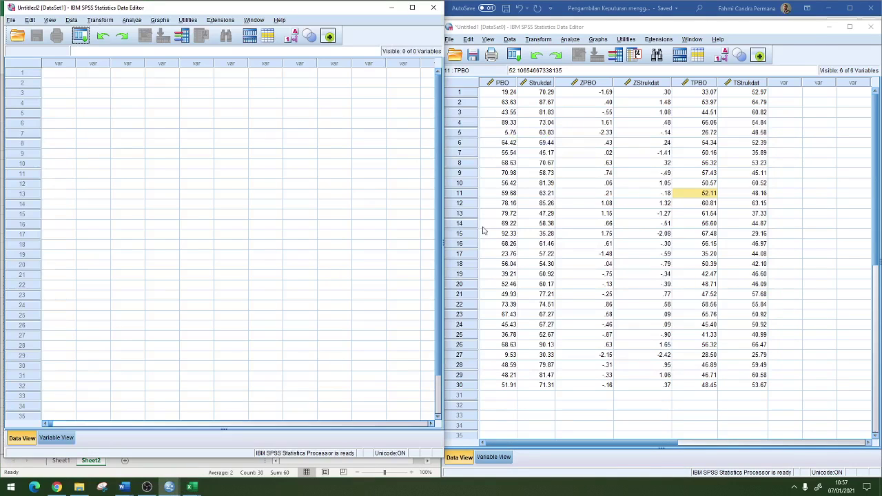
left_click(55, 439)
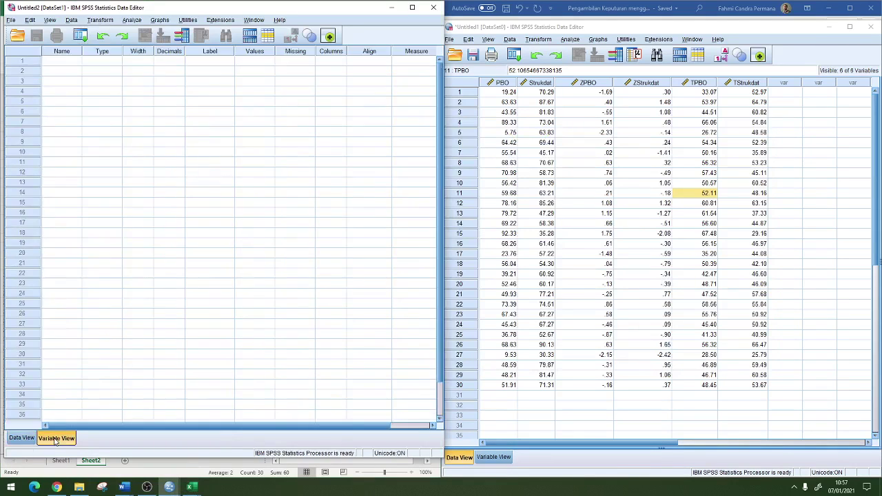
left_click(62, 63)
type("Nilai")
key("Tab")
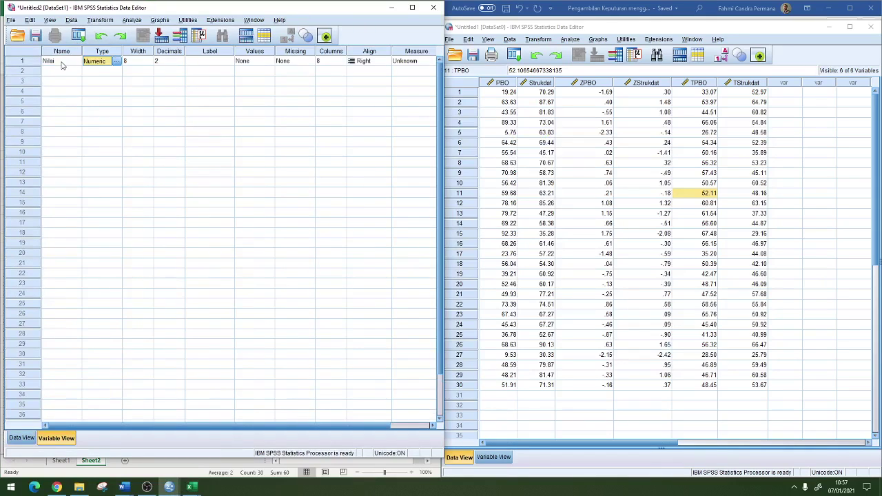
left_click(200, 64)
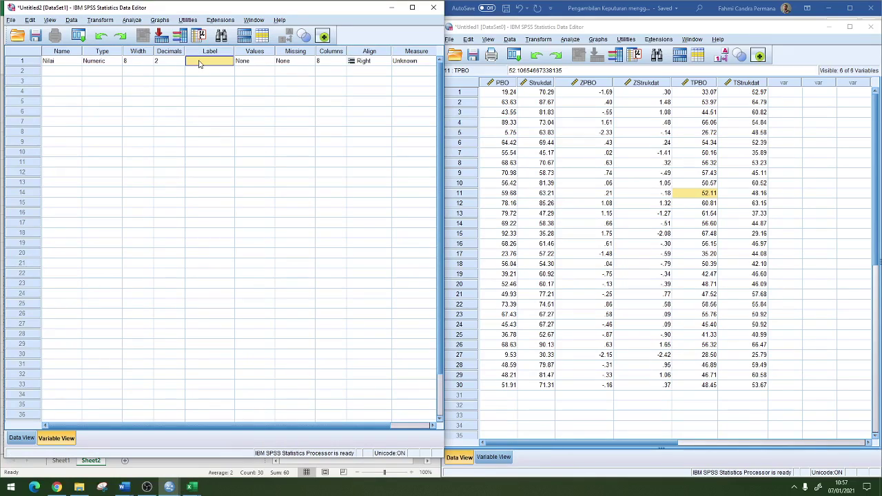
type("Nilai Mata Kuliah")
left_click(50, 64)
Add a second variable named "MK" and set its decimals to 0
left_click(54, 73)
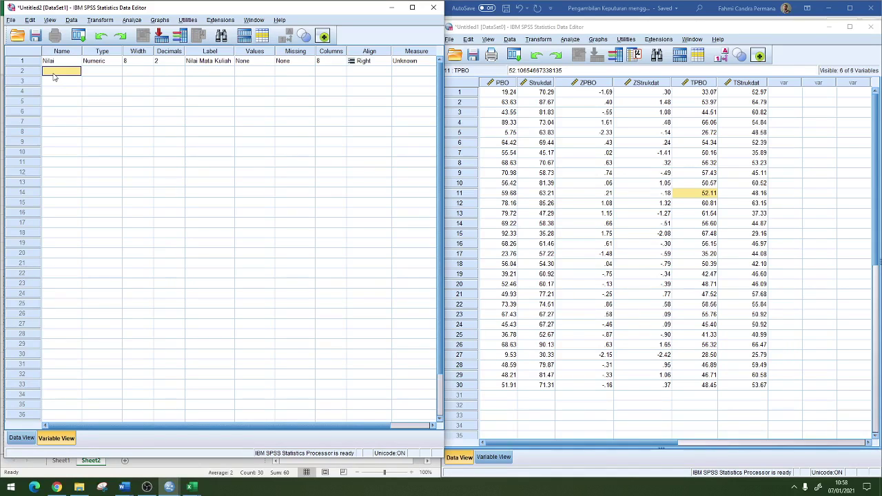
type("MK")
key("Tab")
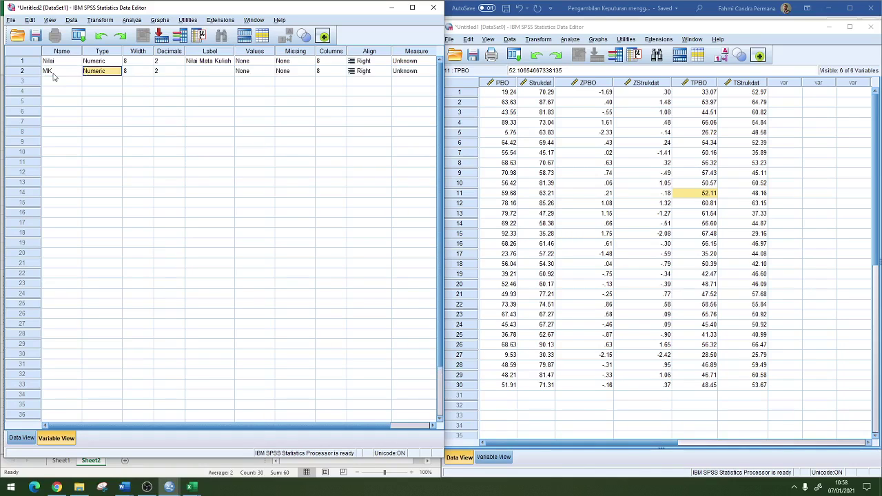
key("Tab")
key("Tab")
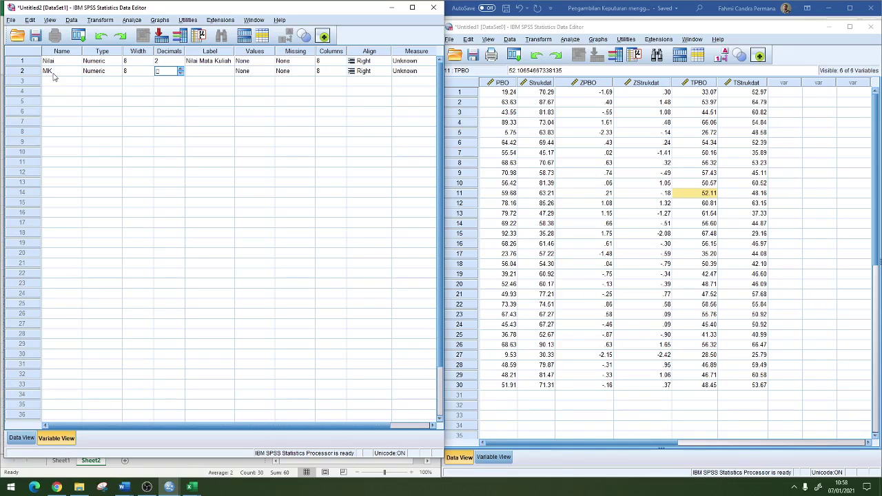
type("0")
key("Tab")
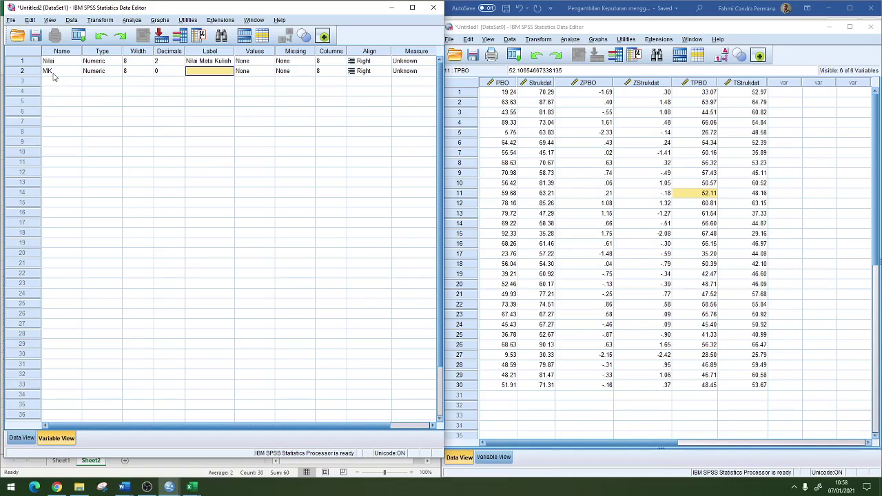
Label the MK variable "Nama Mata Kuliah"
type("Nam")
key("Up")
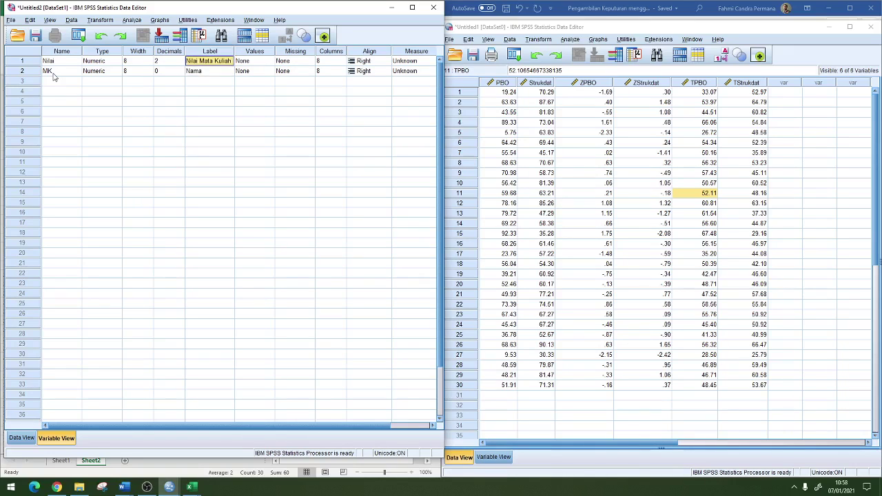
key("Down")
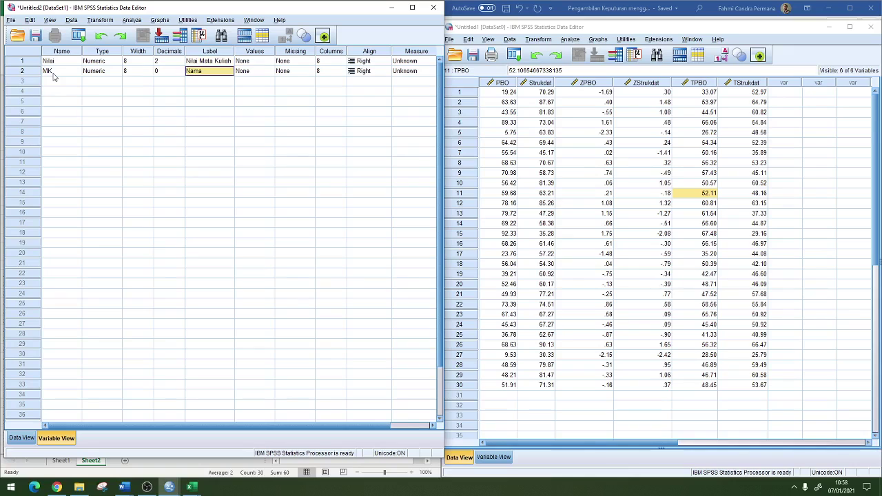
double_click(212, 71)
type("Mata Kuliah")
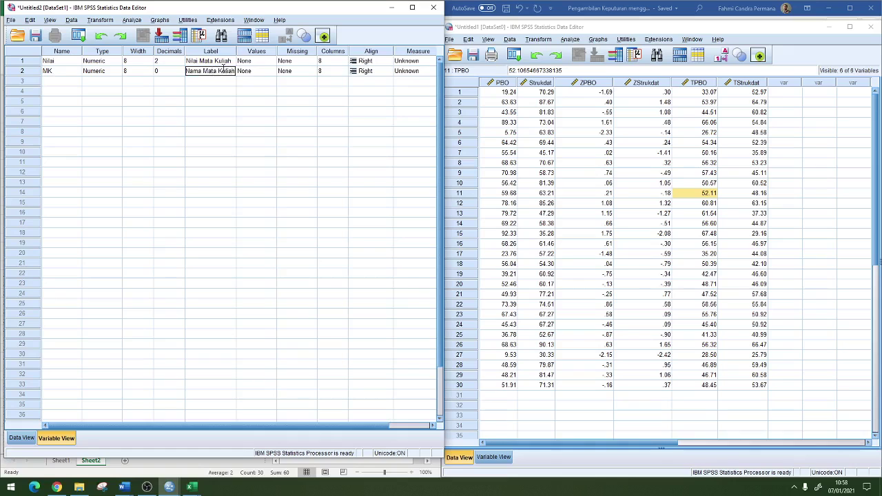
Assign value labels to MK: 1 = "Nilai PBO" and 2 = "Nilai Strukdat"
left_click(242, 76)
left_click(275, 72)
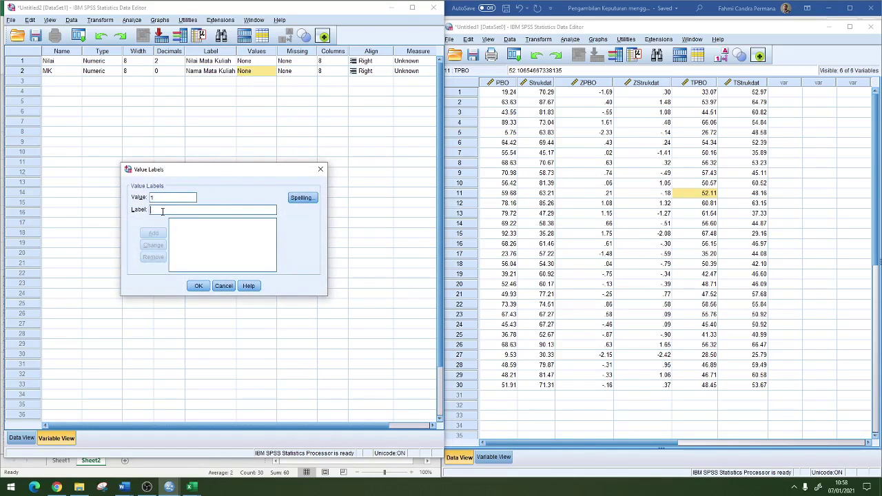
type("NIL")
left_click(153, 233)
type("Nilai Strukdat")
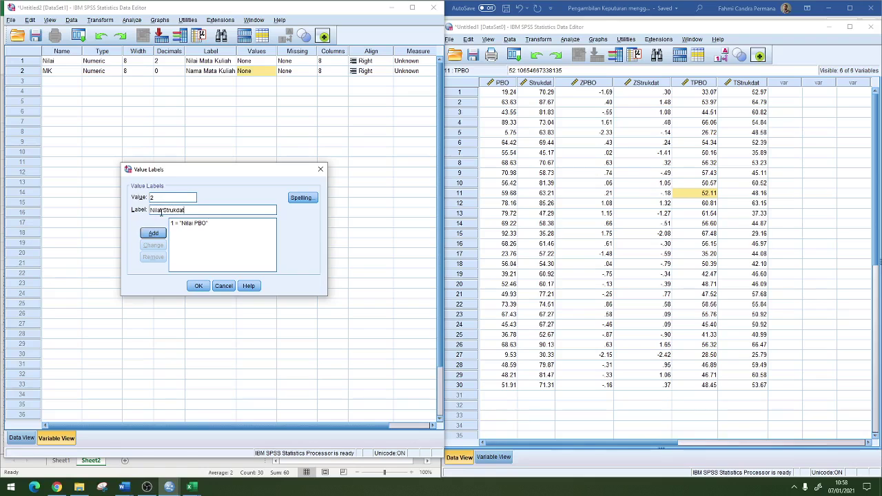
left_click(143, 234)
left_click(199, 285)
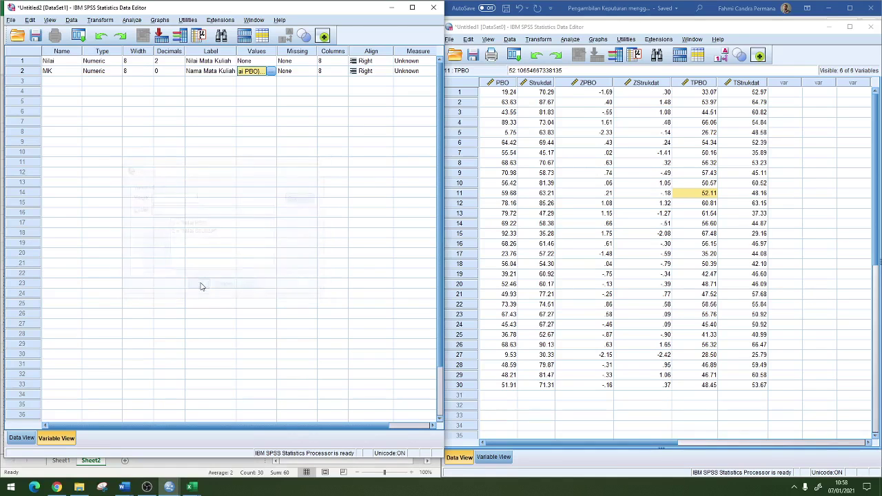
Set the measurement level of MK to Nominal and of Nilai to Scale
left_click(391, 70)
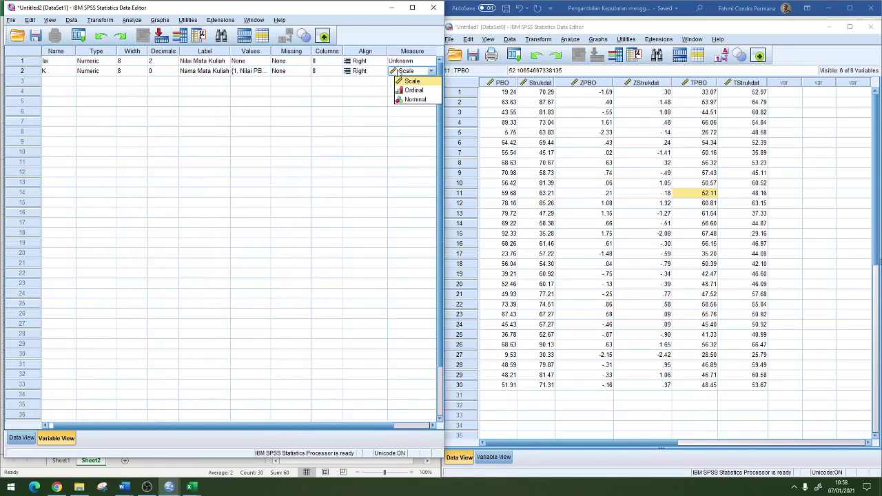
left_click(409, 99)
left_click(412, 51)
left_click(403, 61)
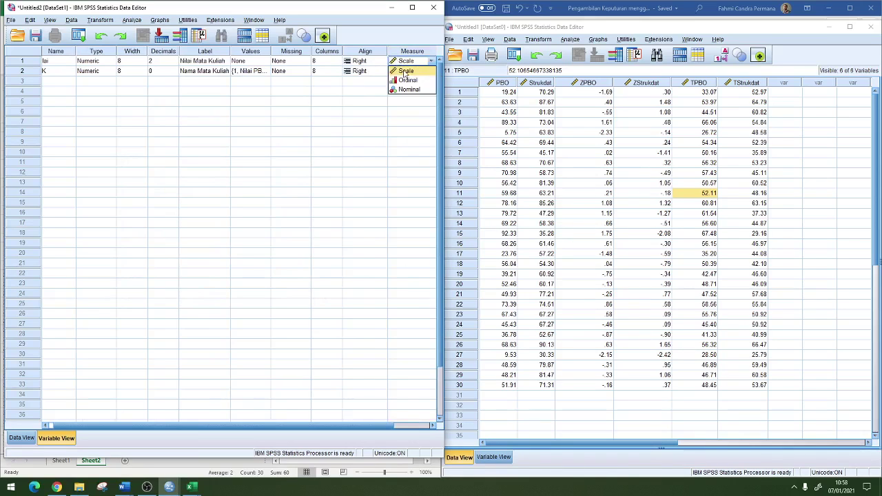
left_click(405, 71)
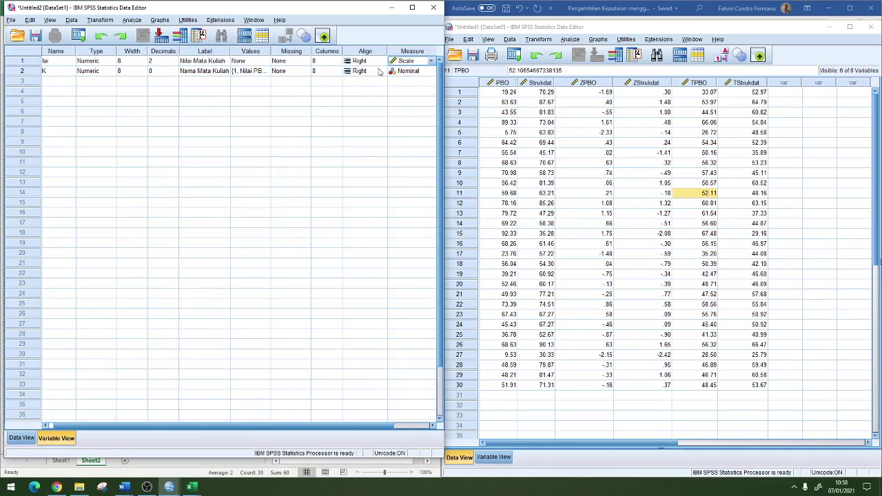
Show the new dataset's data grid and copy all Nilai and Label Nama MK values, without headers, from Excel's Sheet2
left_click(22, 437)
key("alt+Tab")
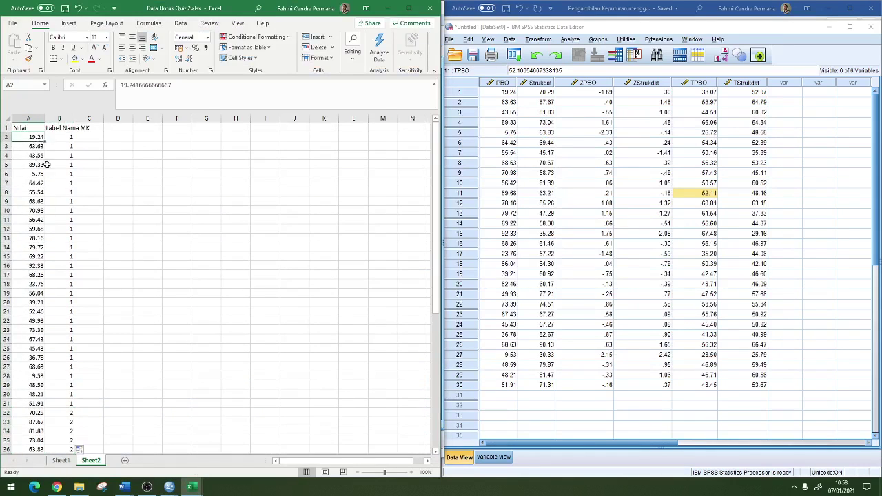
left_click_drag(36, 136, 65, 441)
key("ctrl+c")
key("alt+Tab")
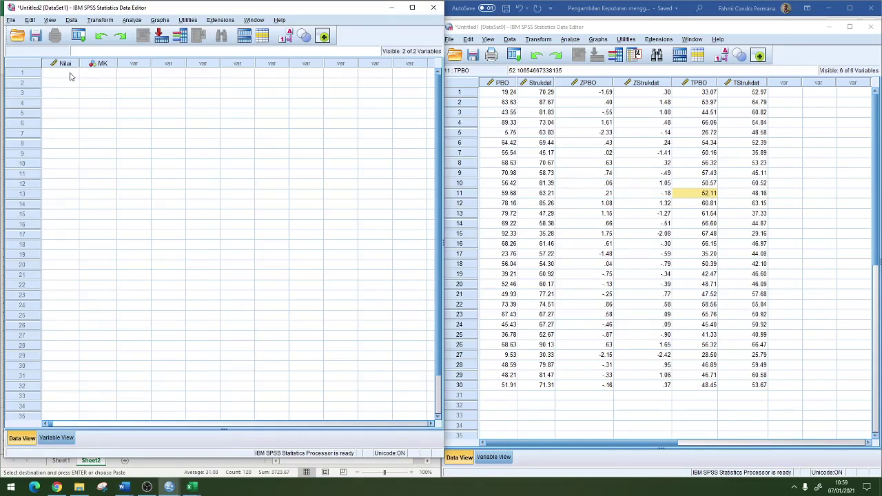
Paste the copied values into the Nilai and MK columns starting at case 1, and check the rows through to the last case
left_click(62, 66)
left_click(61, 73)
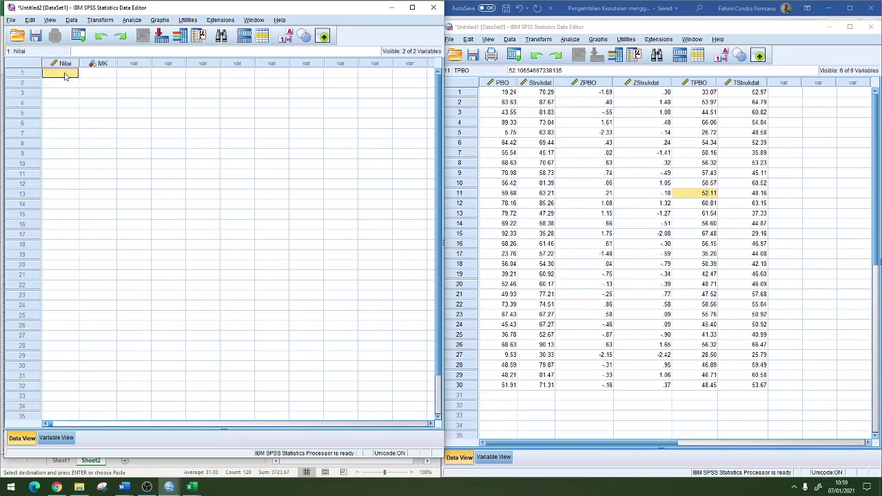
key("alt+Tab")
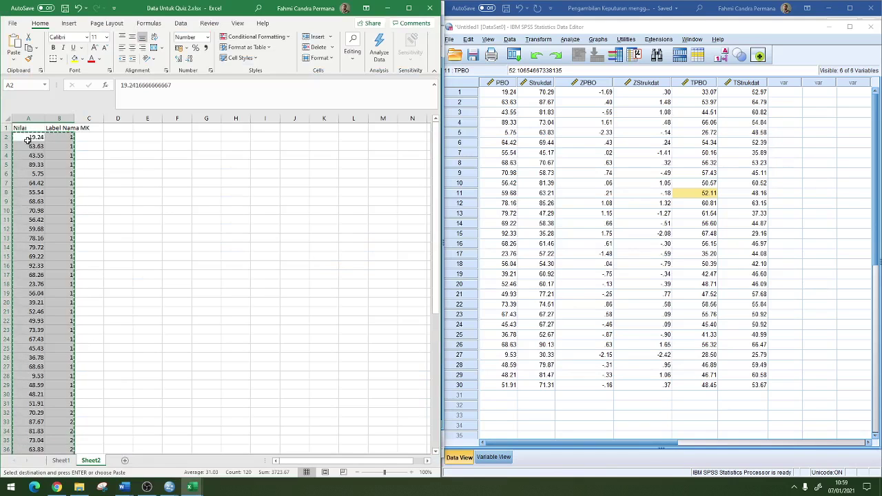
left_click(27, 137)
key("alt+Tab")
left_click(101, 74)
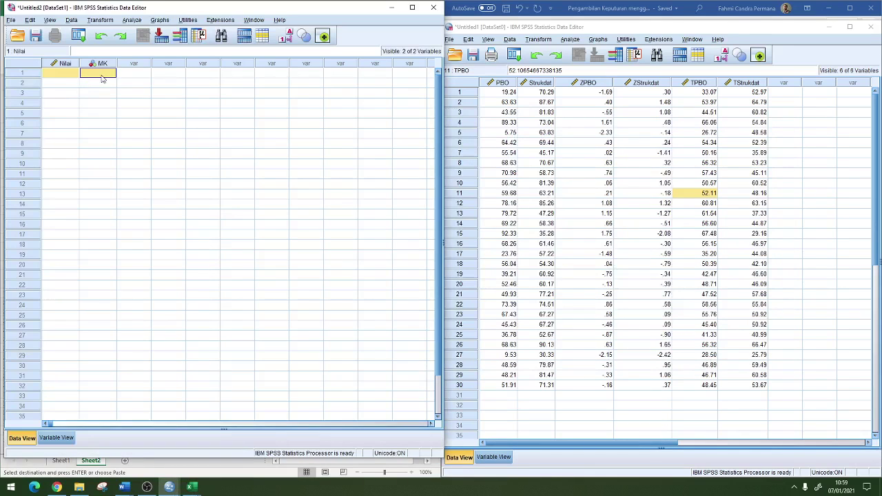
key("ctrl+v")
scroll(81, 169, "down", 2)
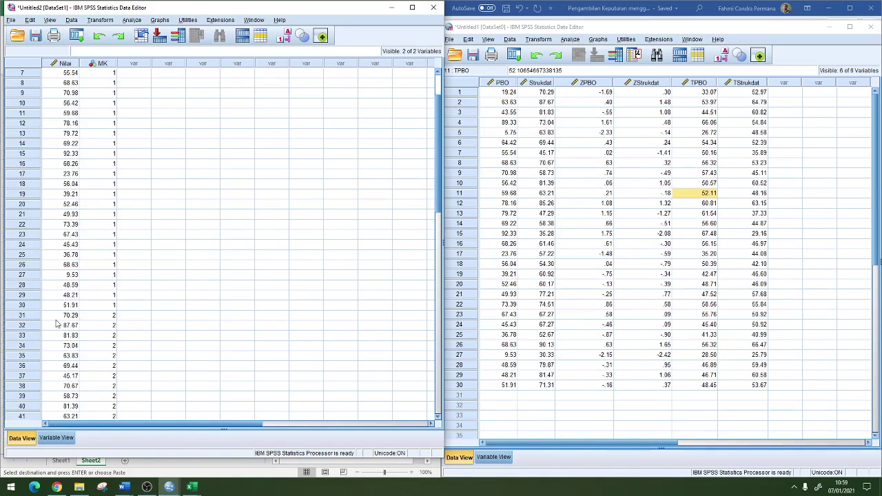
scroll(109, 320, "down", 10)
scroll(110, 319, "up", 13)
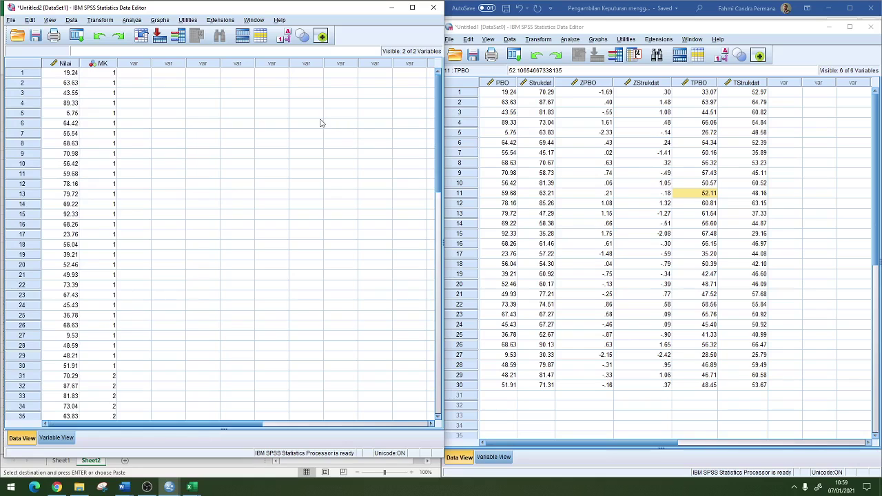
scroll(72, 138, "down", 12)
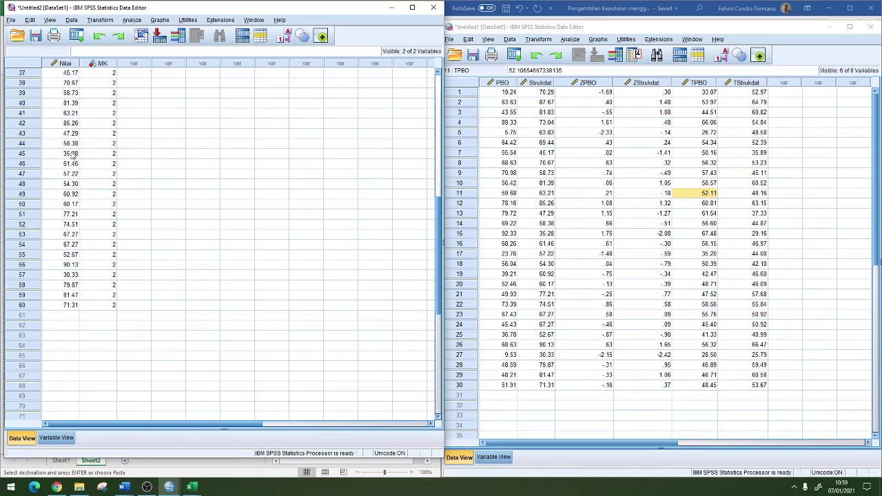
scroll(82, 199, "up", 12)
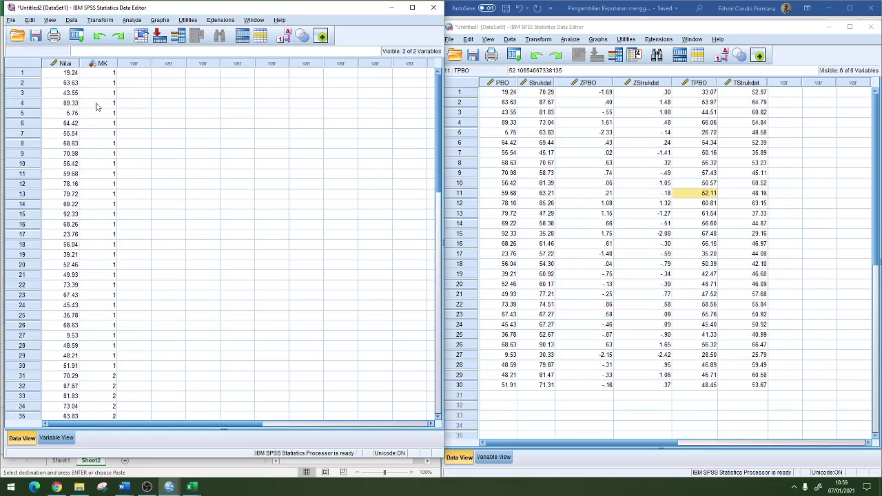
Set up a One-Way ANOVA with Nilai Mata Kuliah as the dependent variable and Nama Mata Kuliah as the factor
left_click(130, 20)
mouse_move(158, 76)
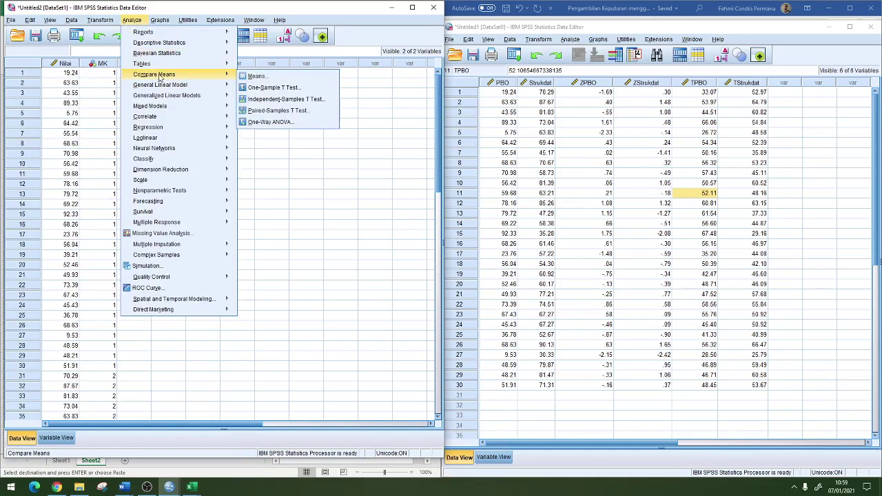
left_click(281, 125)
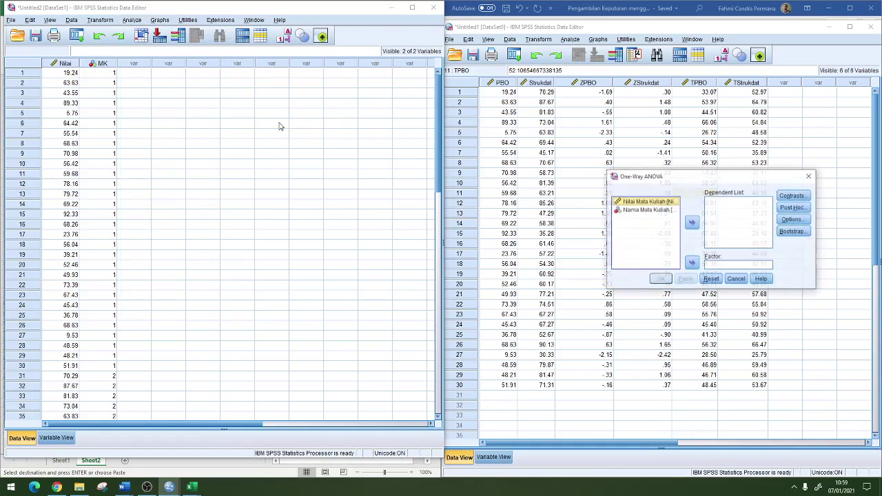
left_click(691, 221)
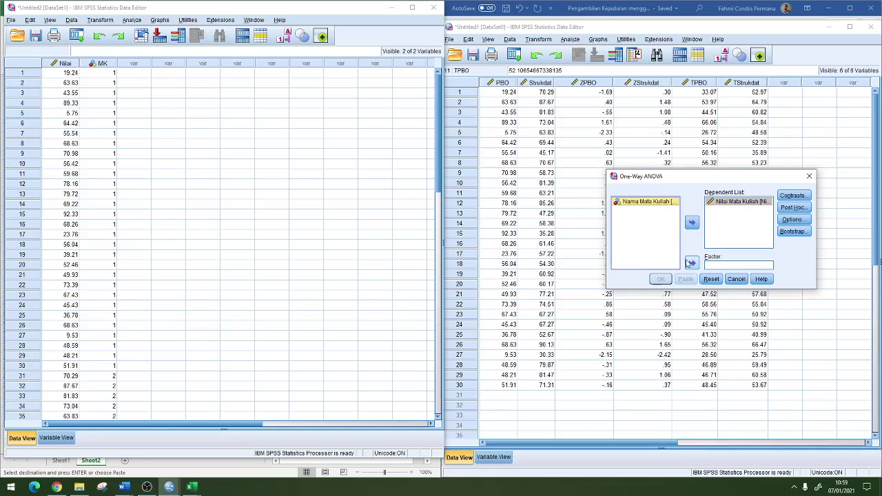
left_click(692, 262)
Enable the homogeneity of variance test for the One-Way ANOVA and run the analysis
left_click(793, 219)
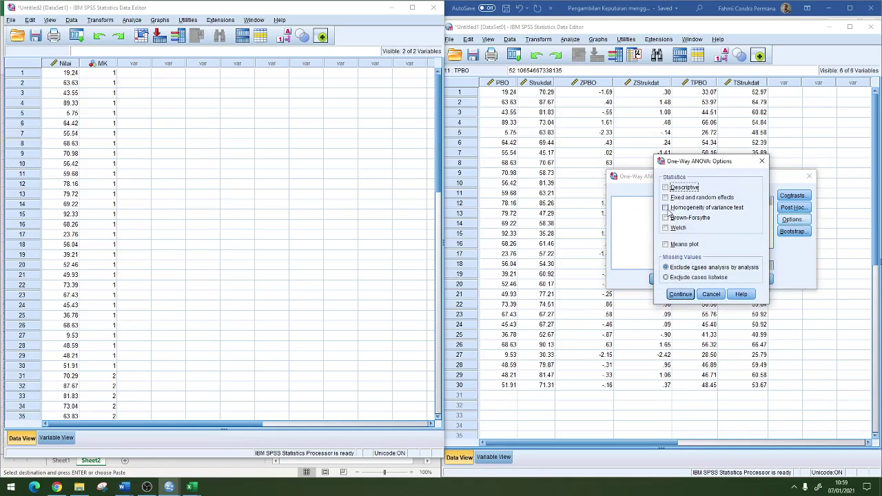
left_click(667, 208)
left_click(676, 295)
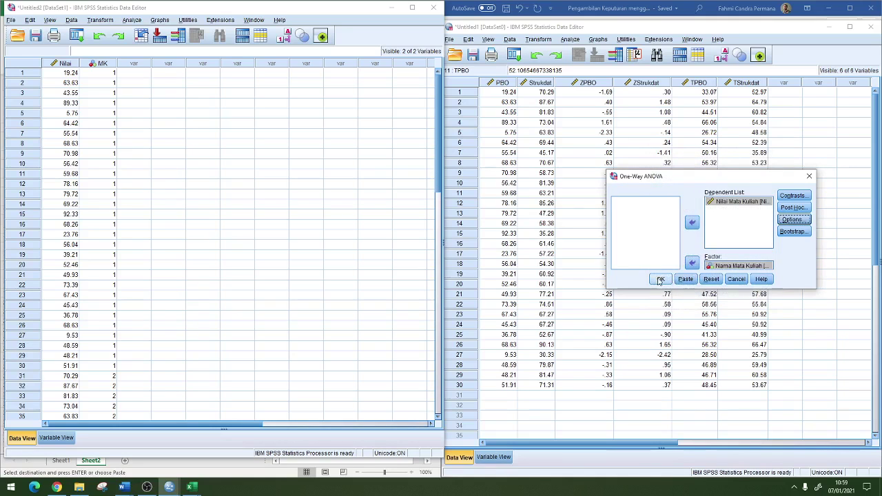
left_click(660, 281)
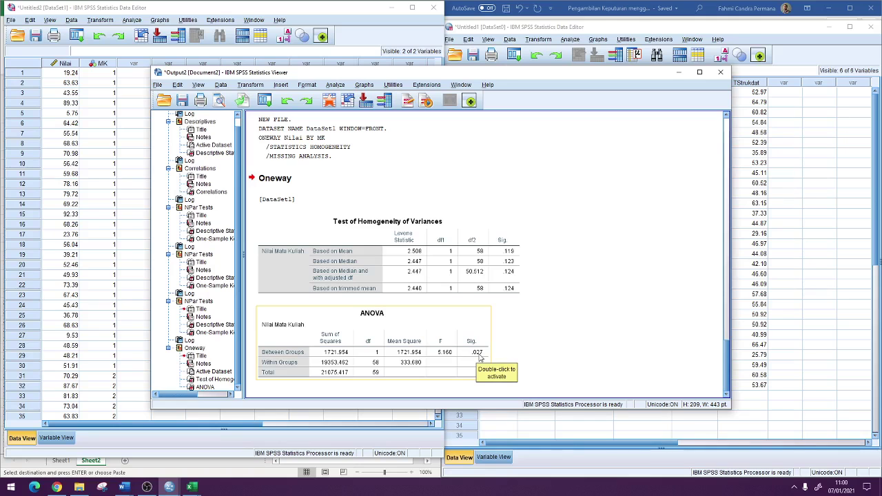
Bring up the Word document with the quiz answers and place the SPSS output viewer beside it
left_click(123, 487)
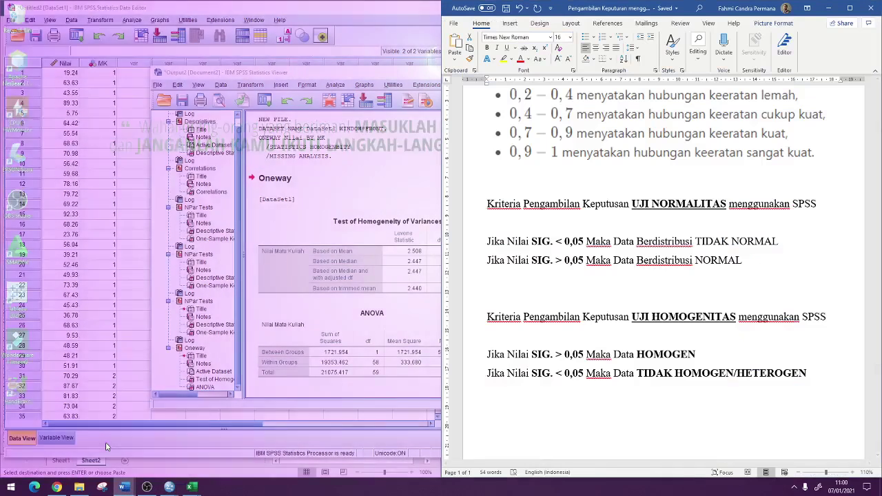
left_click(107, 448)
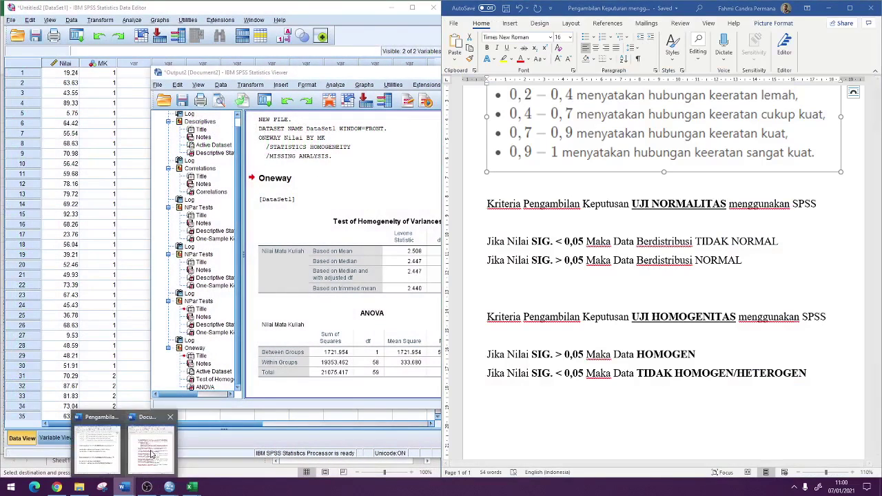
left_click(152, 455)
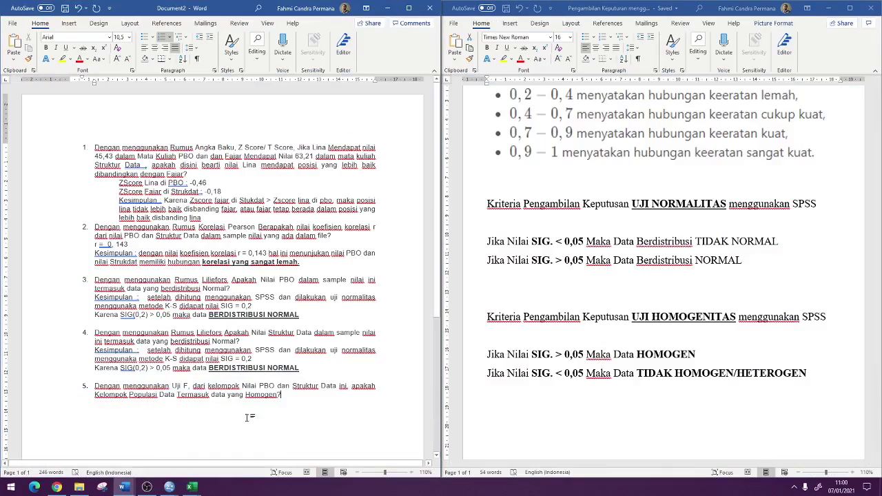
left_click(829, 7)
key("alt+Tab")
left_click_drag(785, 65, 834, 56)
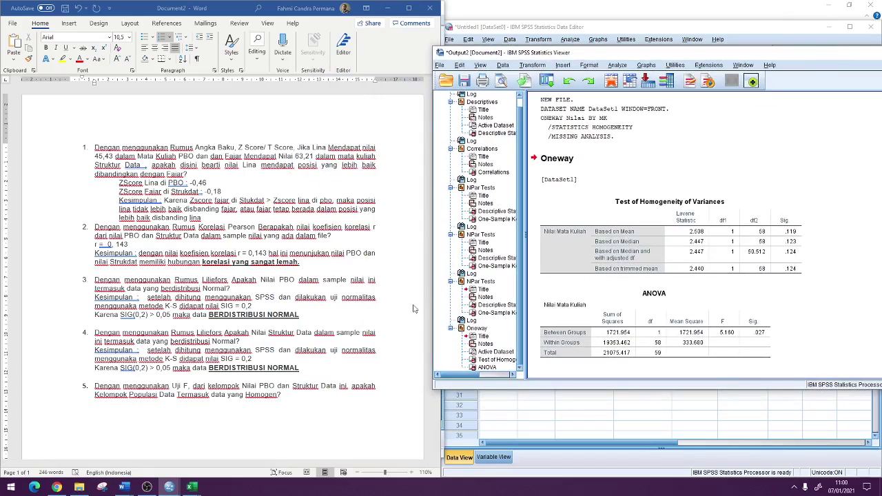
Copy the Kesimpulan sentence of question 4, up to "SIG = 0,2", into a new unnumbered line under question 5
left_click(279, 394)
key("Return")
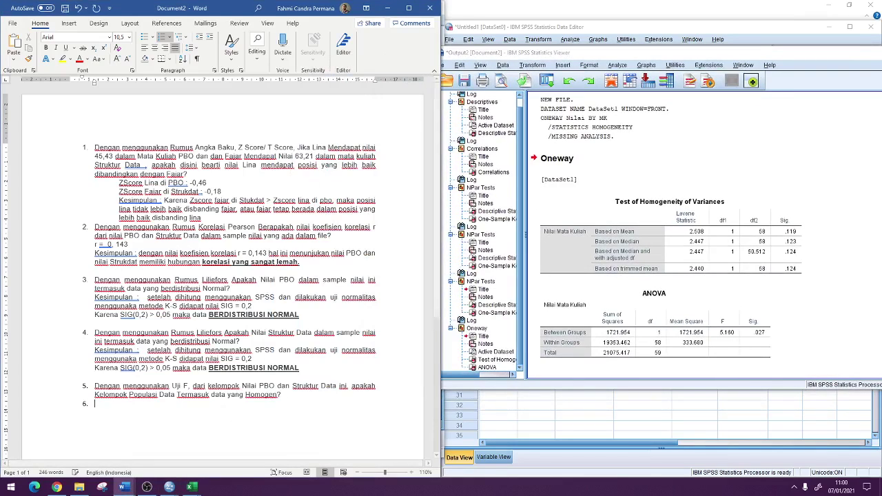
left_click_drag(146, 352, 377, 352)
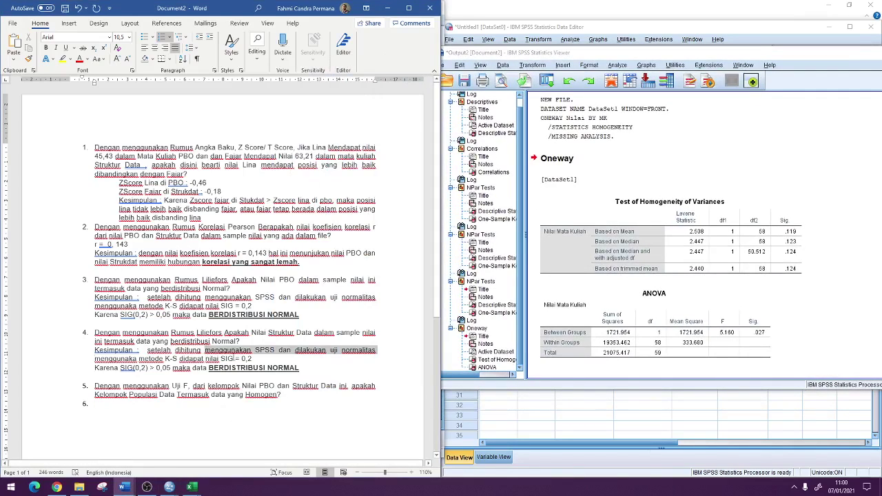
left_click_drag(251, 359, 99, 351)
key("ctrl+c")
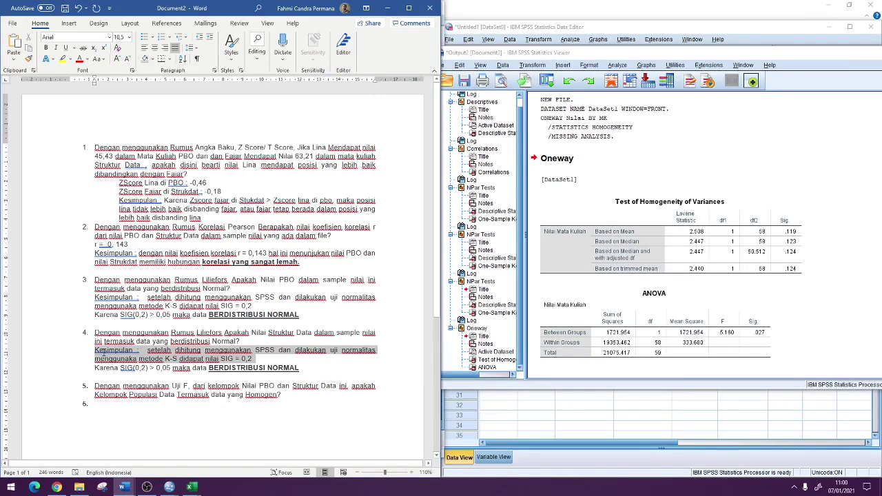
left_click(107, 407)
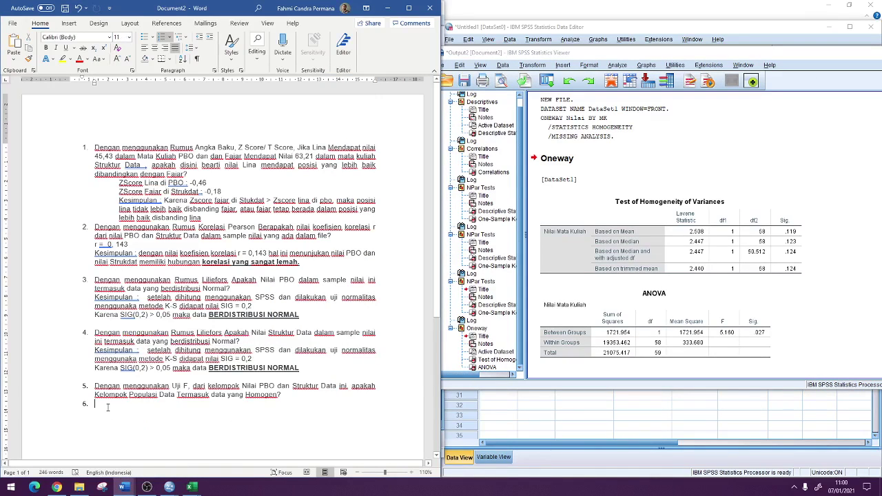
key("ctrl+v")
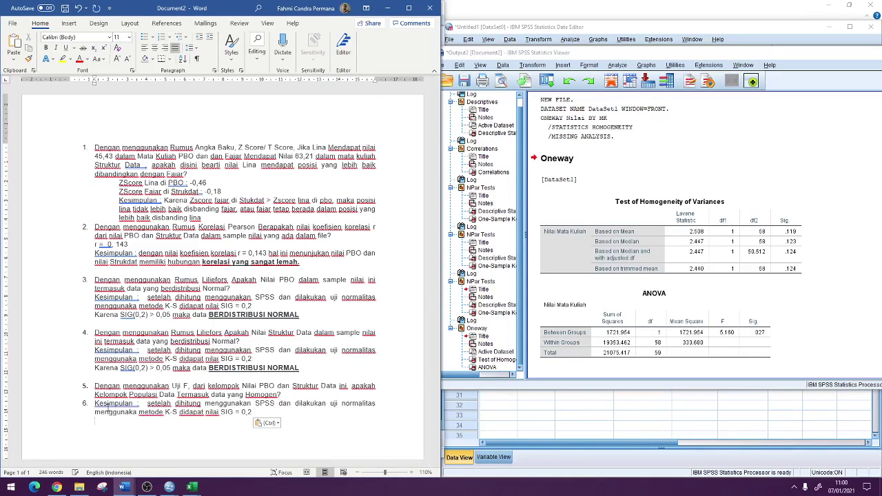
left_click(94, 402)
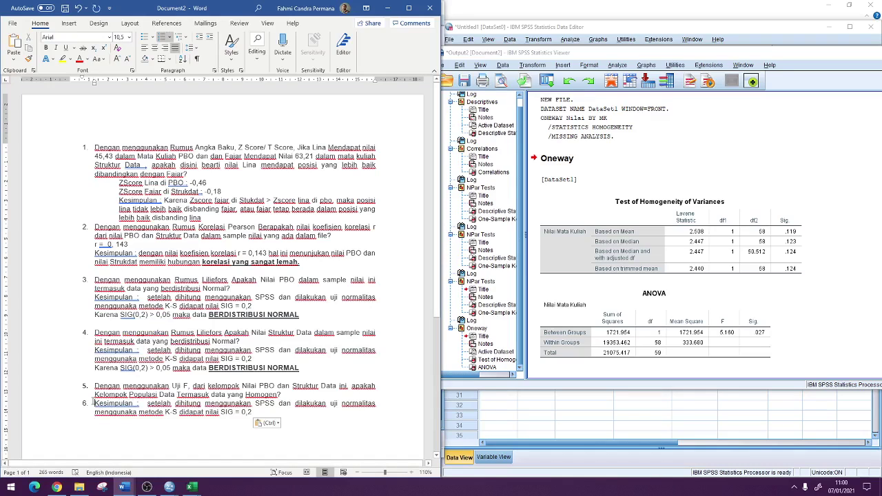
key("BackSpace")
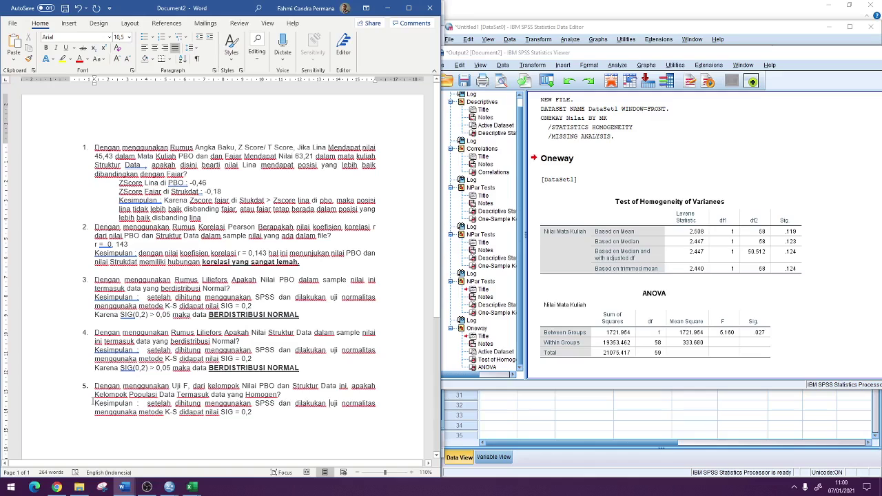
Replace "normalitas" in question 5's conclusion with "Homogenitas of Varians ANOVA"
left_click_drag(343, 404, 376, 403)
type("Homogenti")
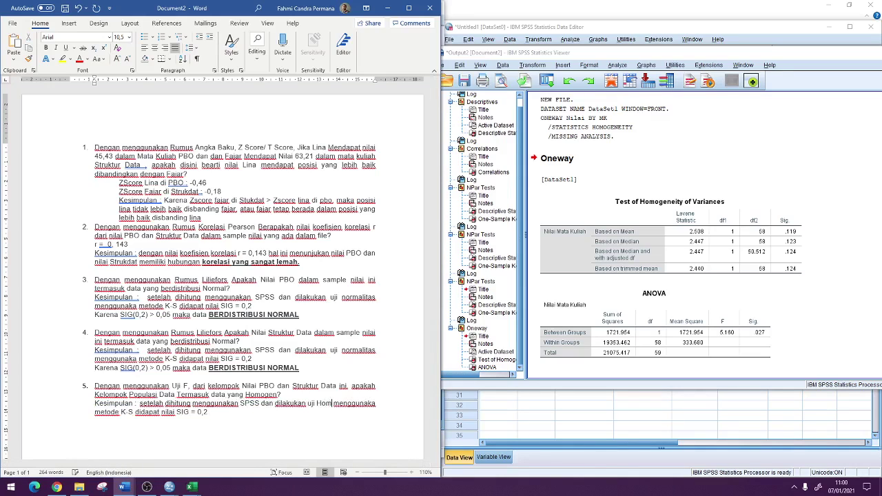
key("BackSpace")
key("BackSpace")
type("itas o")
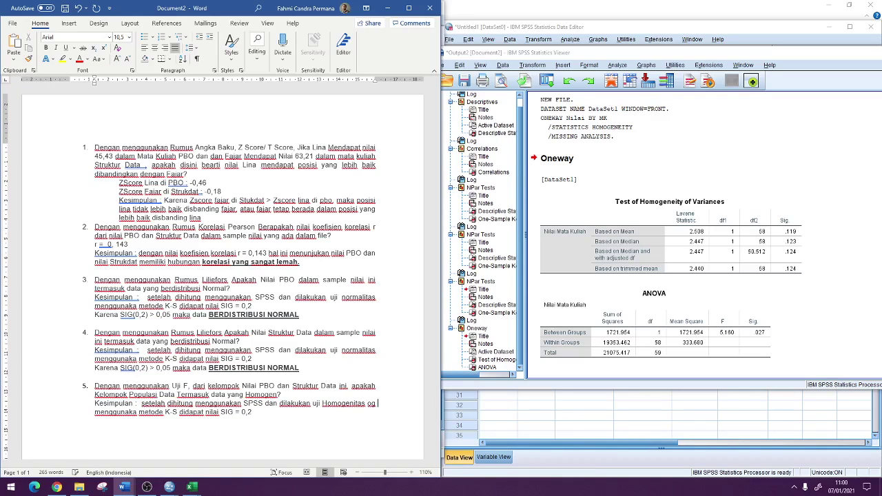
type("f V")
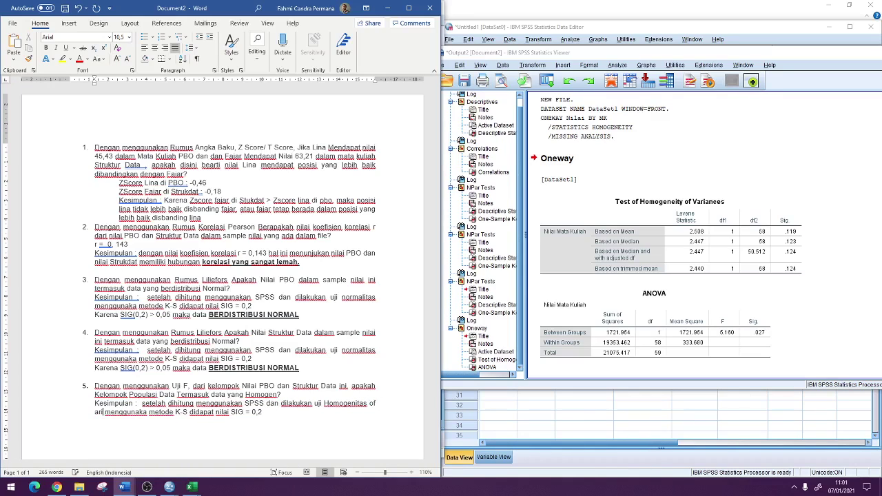
type("arina")
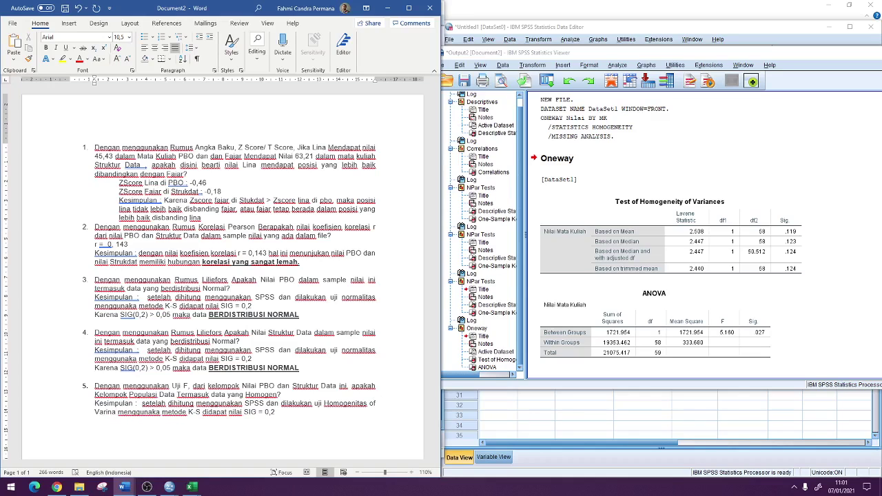
key("BackSpace")
type("ns ")
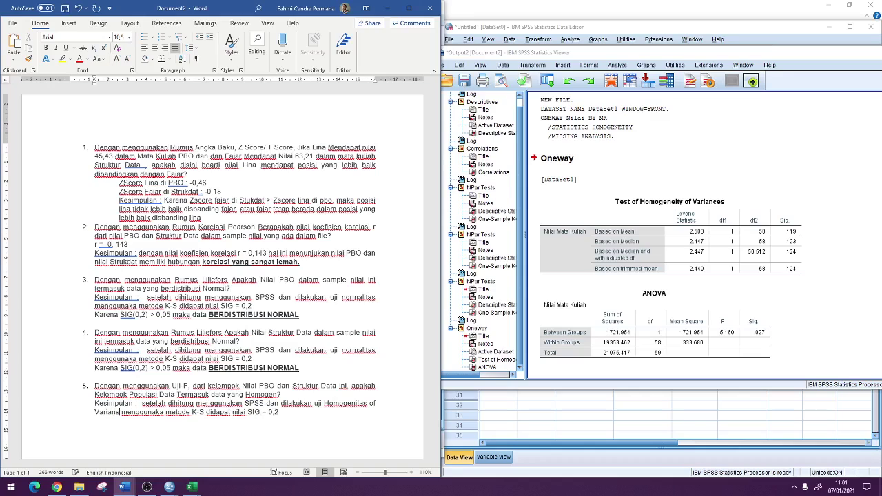
type("ANOVA")
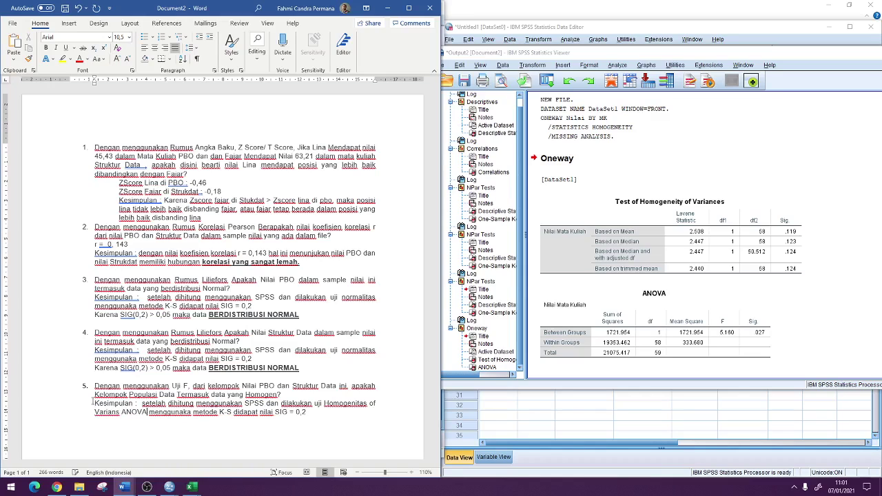
In question 5's conclusion, delete "ANOVA" after "Varians" and replace the method name "K-S" with "ANOVA"
key("shift+Left")
key("shift+Left")
key("shift+Left")
key("shift+Left")
key("shift+Left")
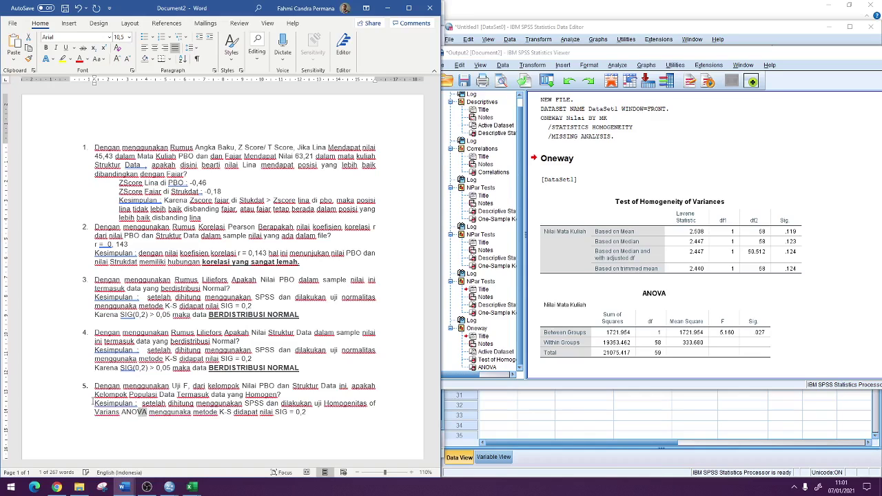
key("BackSpace")
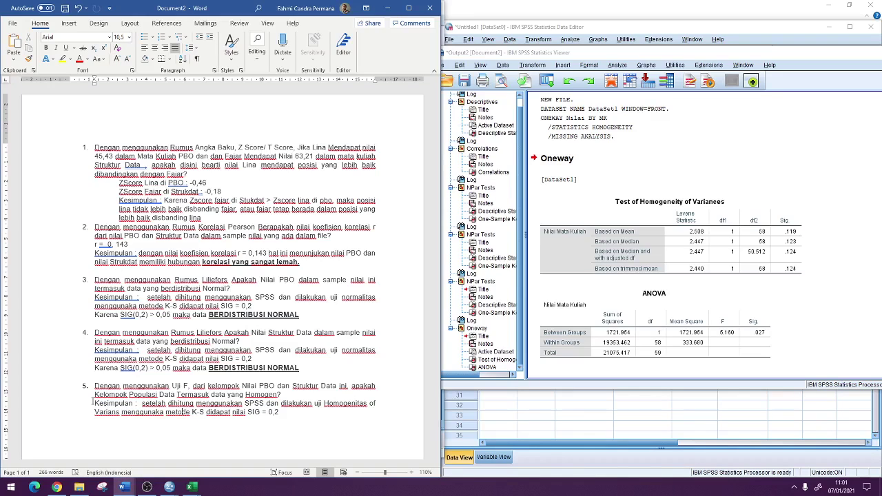
key("shift+Right")
key("shift+Right")
key("shift+Right")
type("ANOVA")
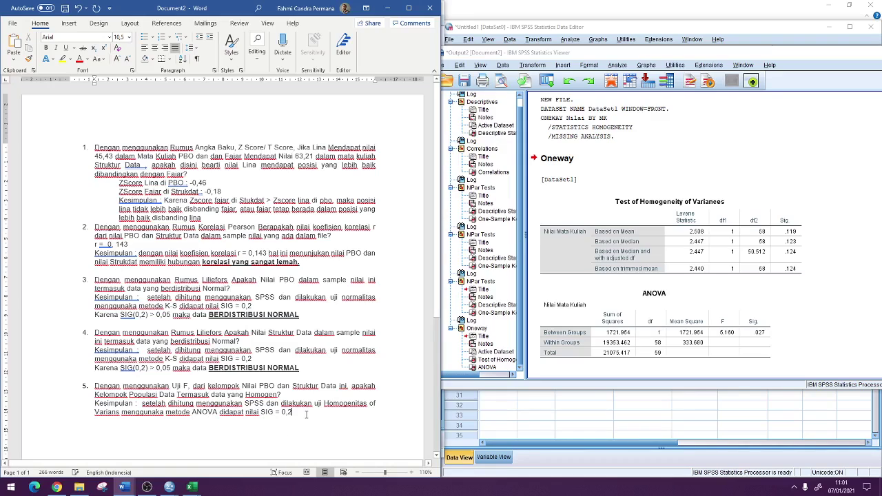
Set the SIG value in question 5's conclusion to 0,027 and start a new line below it
type("0")
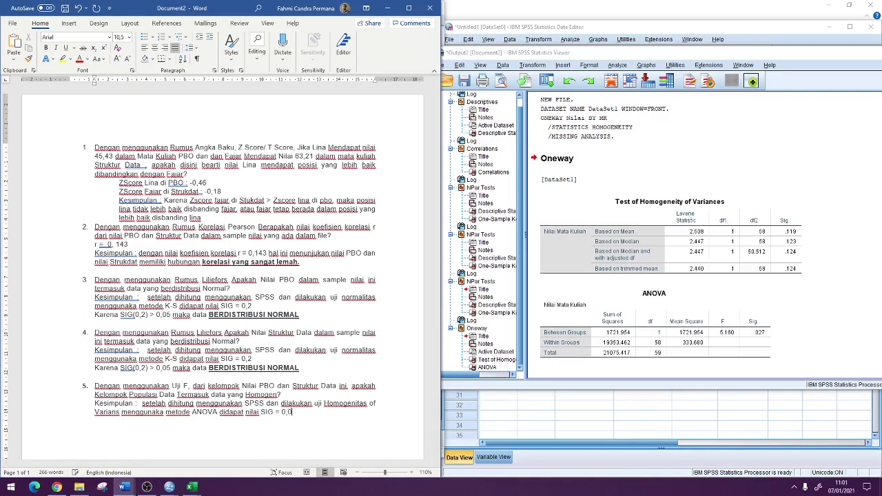
type("27")
key("Return")
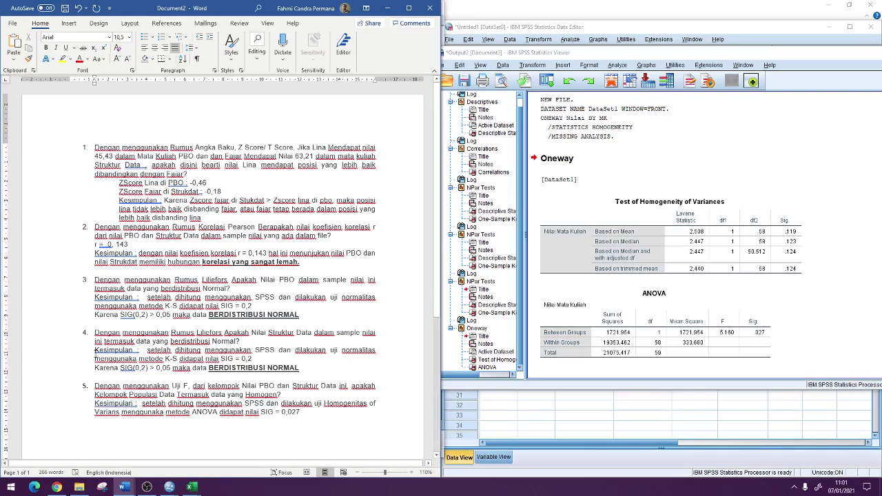
Copy "Karena SIG(0,2) > 0,05 maka data" from question 4 onto the new line under question 5's conclusion
left_click_drag(96, 367, 206, 370)
key("ctrl+c")
left_click(140, 421)
key("ctrl+v")
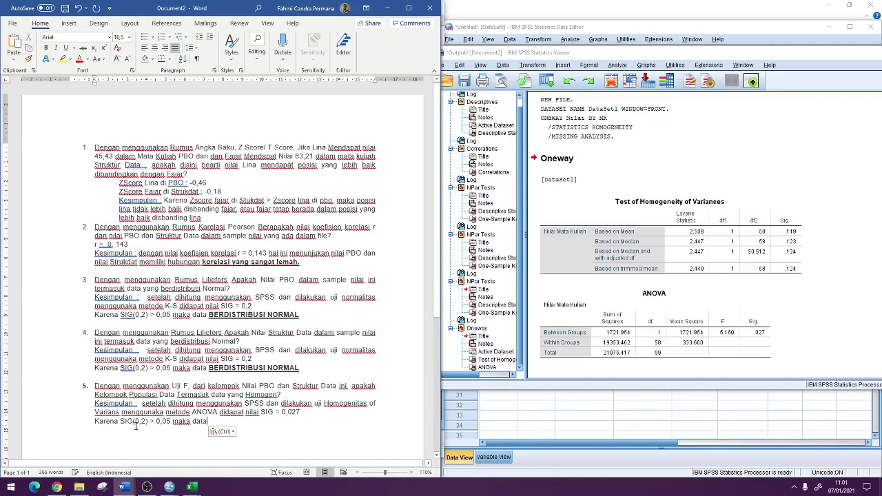
Edit the copied line under question 5 to read "Karena SIG(0,027) < 0,05 maka data"
left_click(142, 421)
type("02")
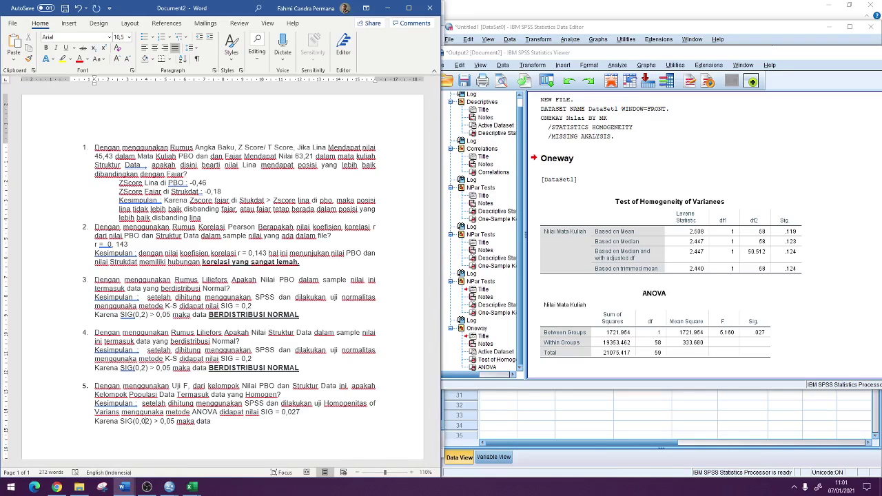
type("7")
left_click_drag(157, 421, 162, 421)
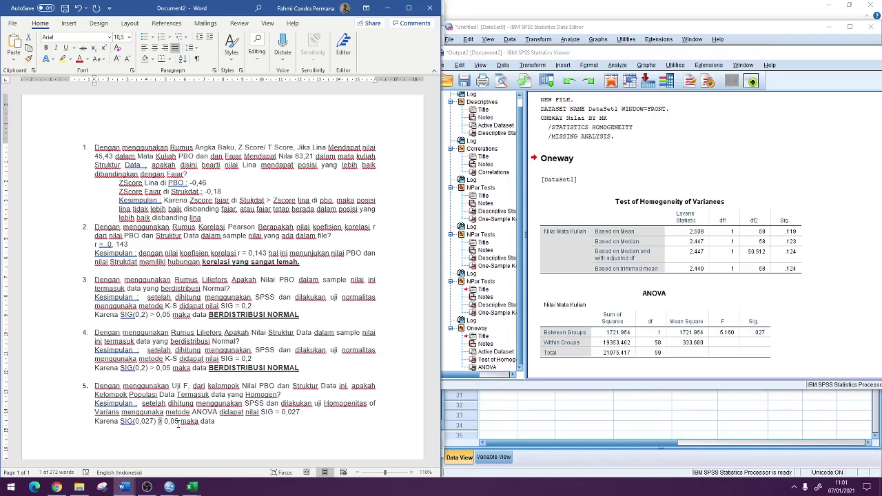
key("BackSpace")
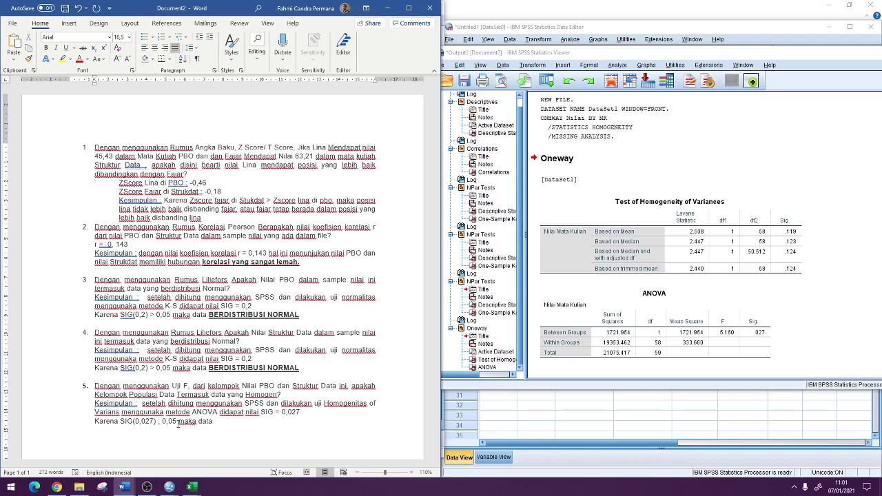
type("<")
Copy "TIDAK HOMOGEN/HETEROGEN" from the decision criteria document and paste it as text only at the end of question 5's last line
key("alt+Tab")
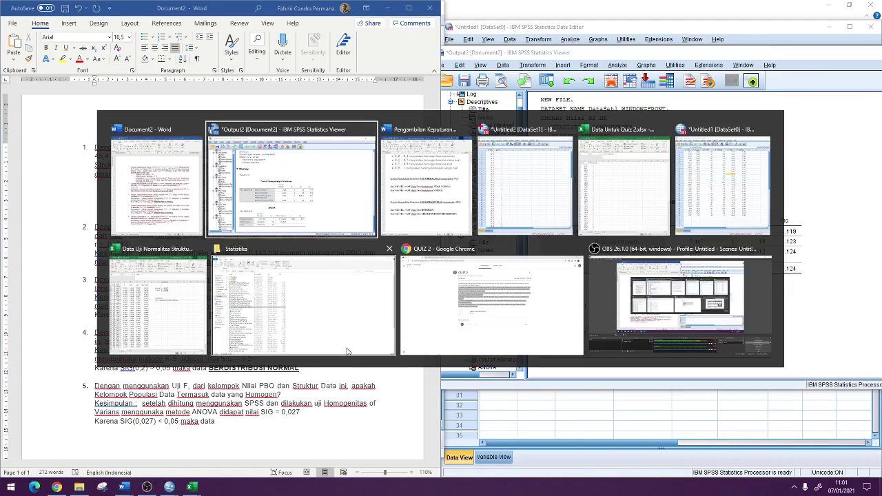
key("alt+Tab")
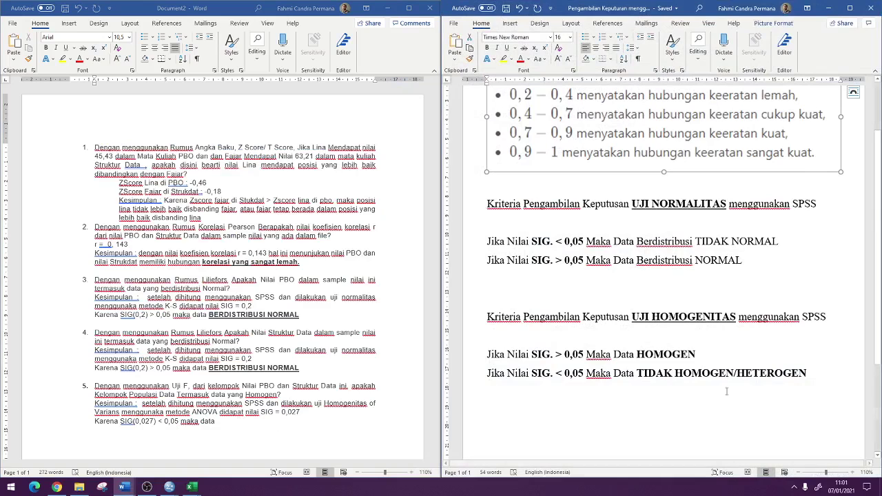
left_click(638, 372)
left_click_drag(638, 372, 806, 373)
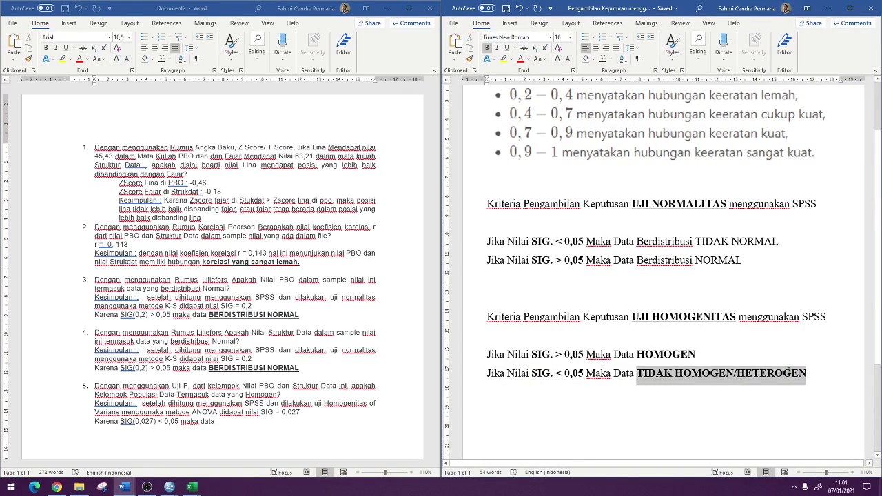
left_click(233, 421)
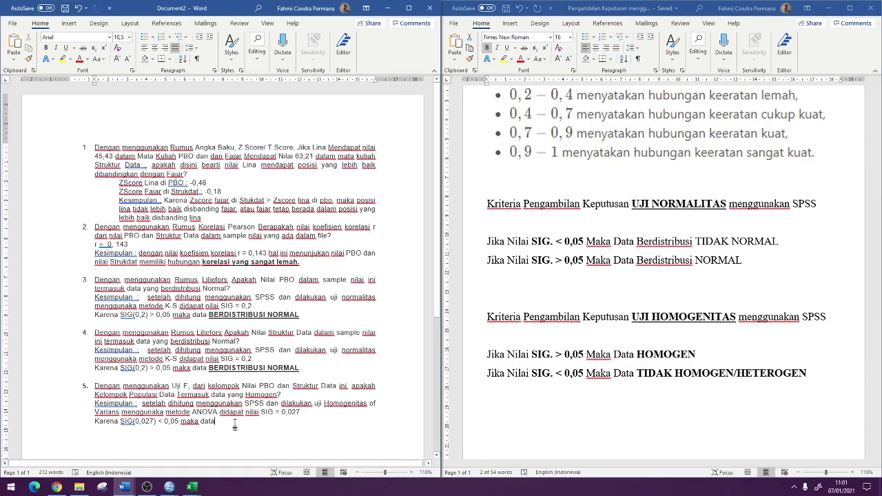
key("ctrl+v")
left_click(243, 448)
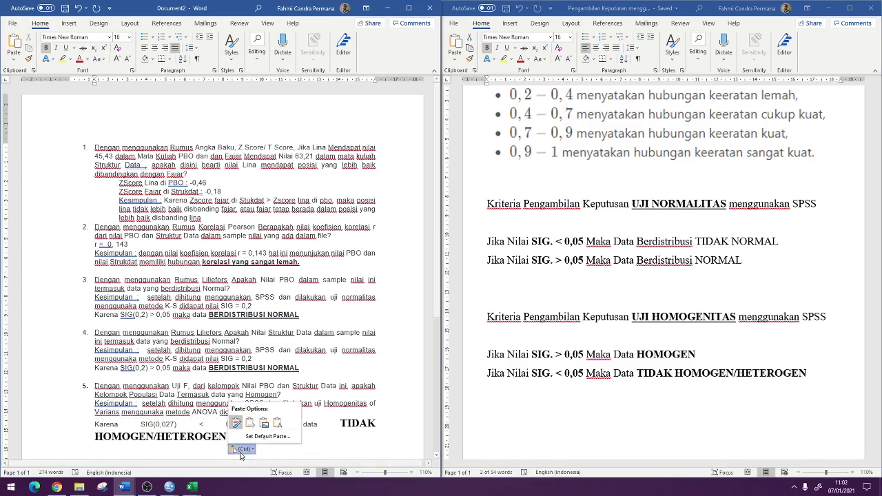
left_click(276, 426)
Make "TIDAK HOMOGEN/HETEROGEN" in question 5's conclusion bold and underlined
left_click_drag(327, 421, 217, 421)
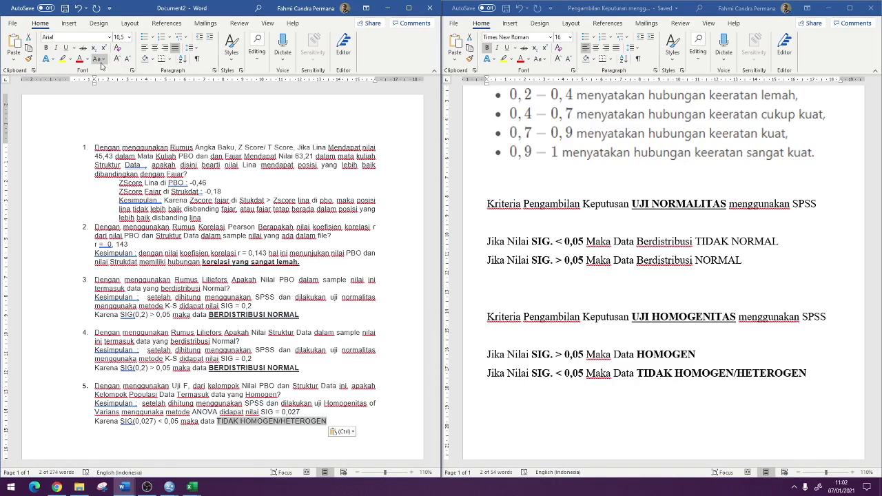
left_click(46, 47)
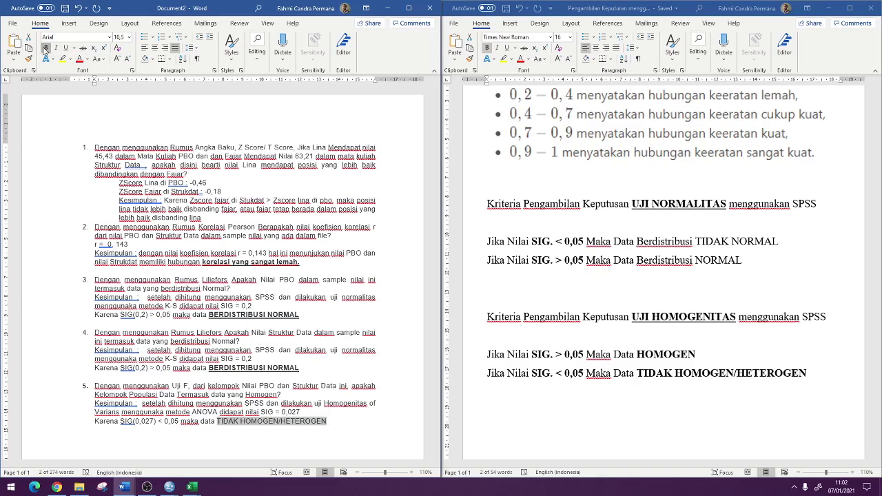
left_click(65, 47)
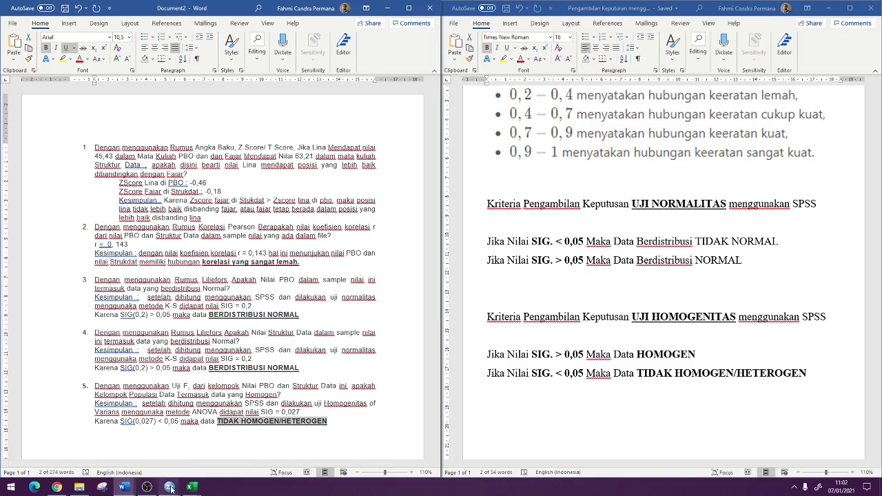
Switch to the SPSS dataset with the PBO and Strukdat variables, save it as LatihanSPSSno1sd4, and close it
mouse_move(170, 488)
left_click(109, 435)
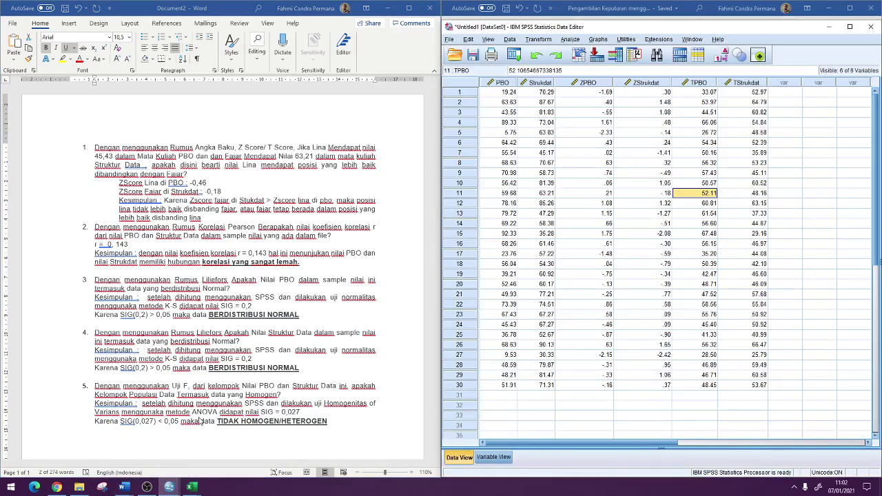
left_click(472, 55)
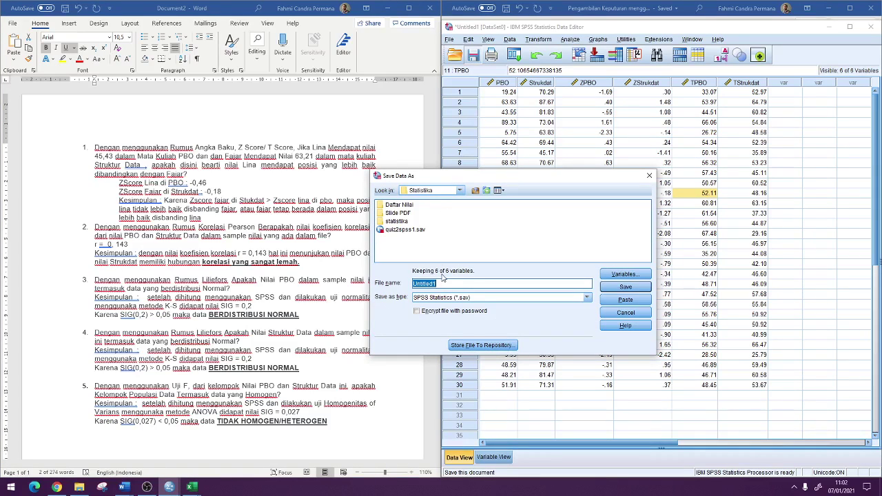
type("LatihanSPSSno1sd4")
key("Return")
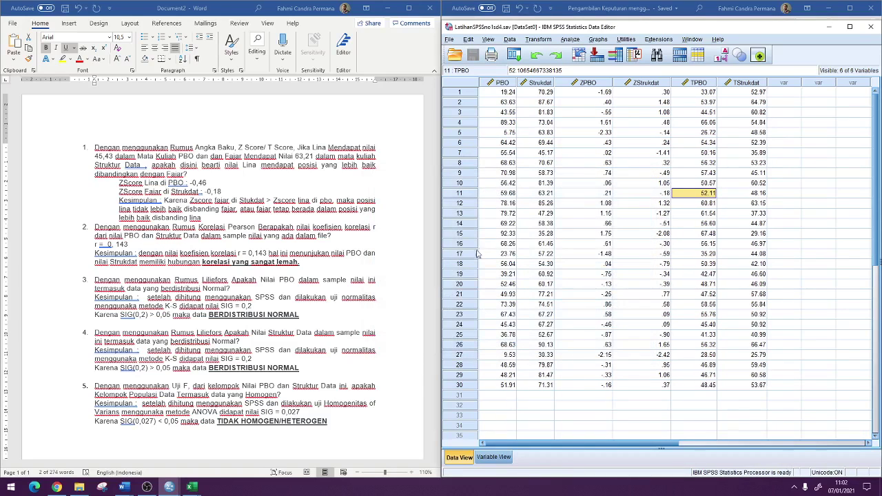
left_click(870, 27)
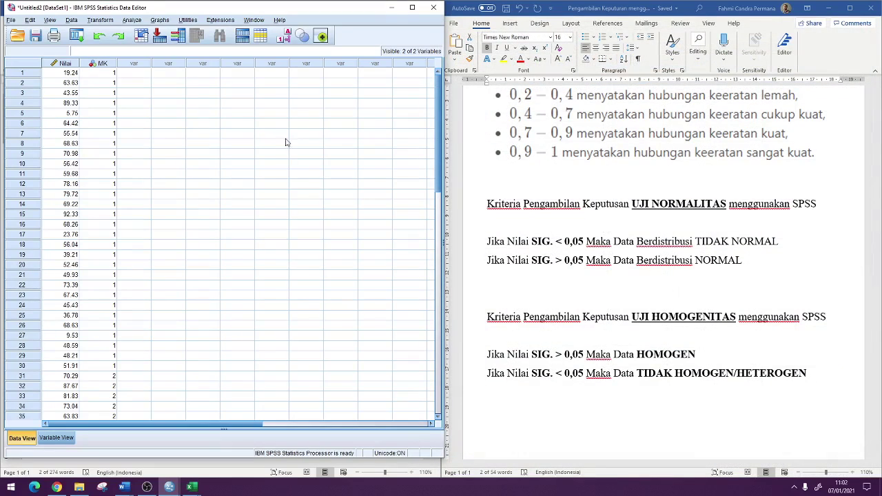
Save the dataset with the Nilai and MK variables as LatihanSPSSno5.sav in the Statistika folder
left_click(36, 36)
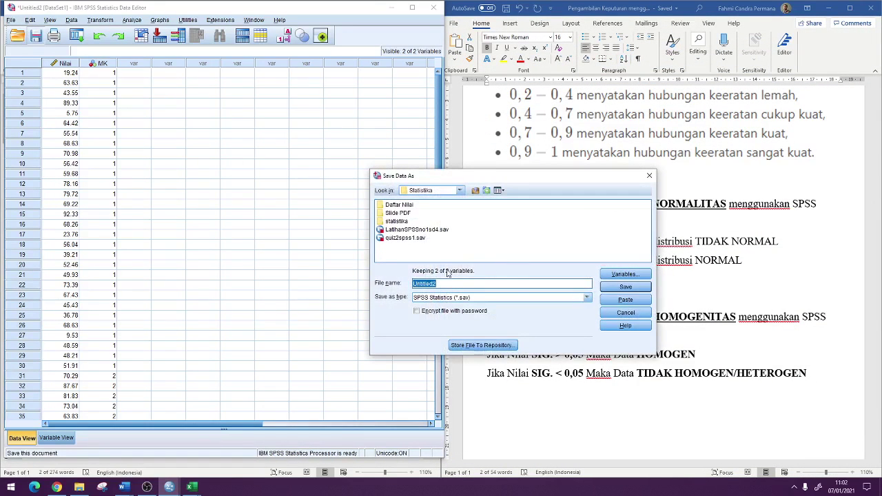
left_click(422, 233)
left_click(459, 284)
type("5.sav")
left_click(624, 287)
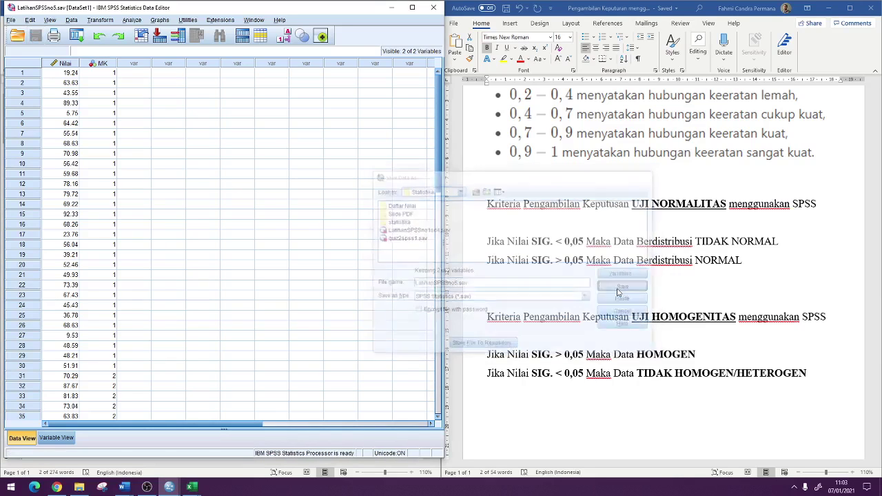
left_click(433, 7)
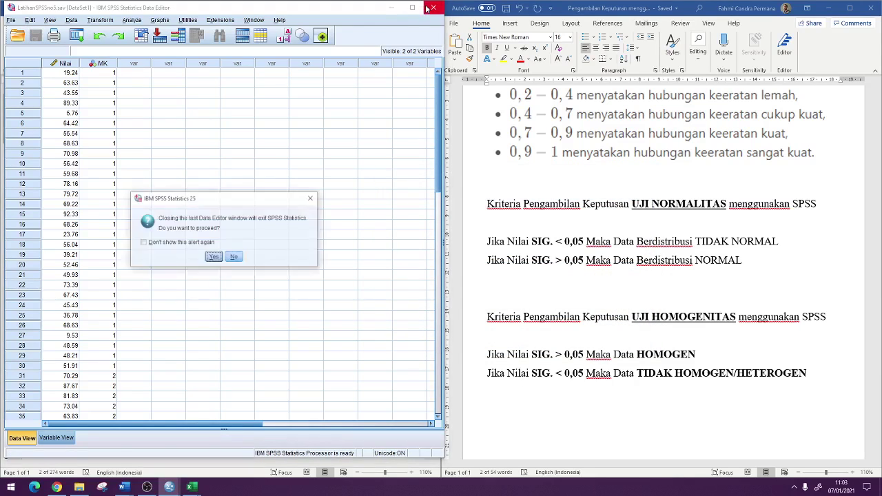
left_click(213, 258)
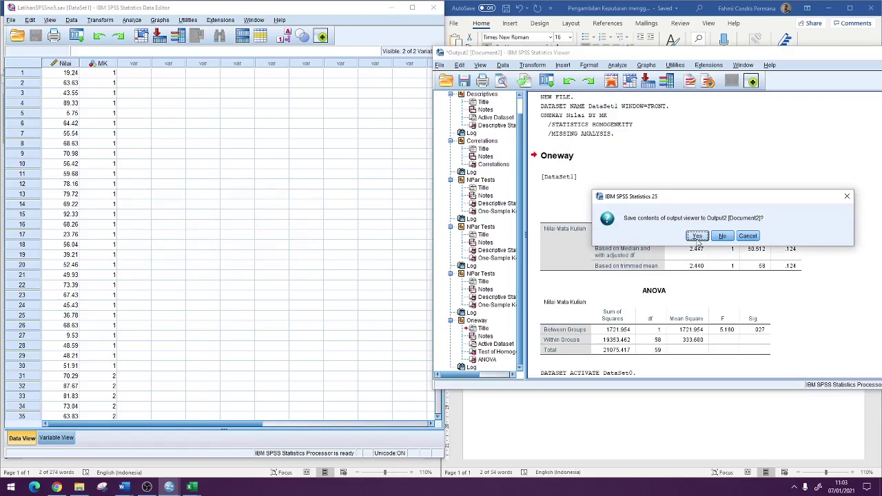
left_click(721, 236)
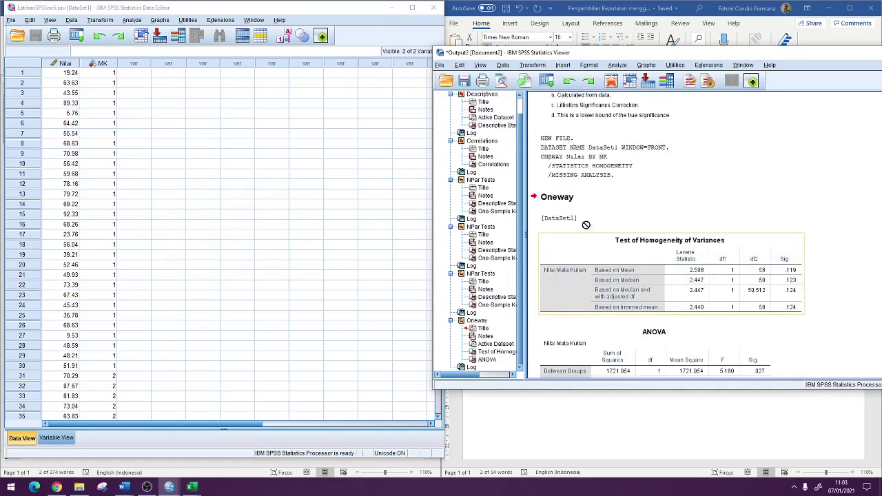
Save the SPSS output as HasilJAWABANquizSPSS in the Statistika folder and close the output viewer
scroll(586, 225, "up", 15)
left_click(466, 82)
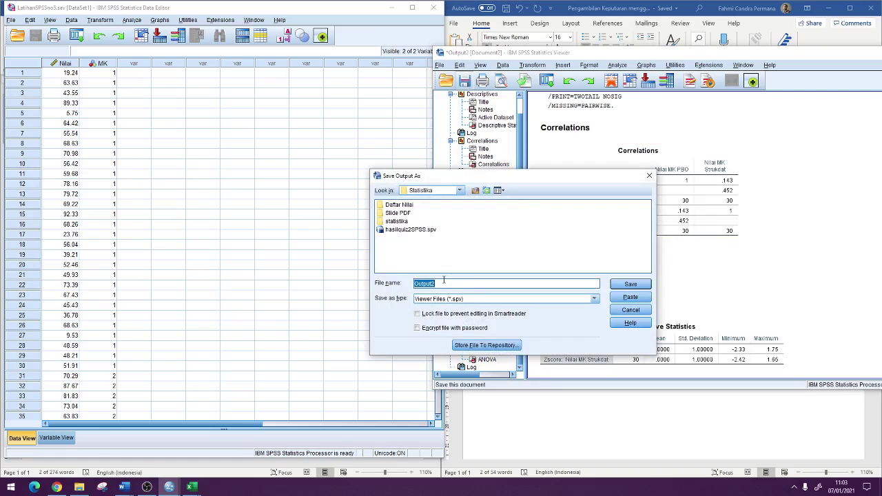
type("Hasil")
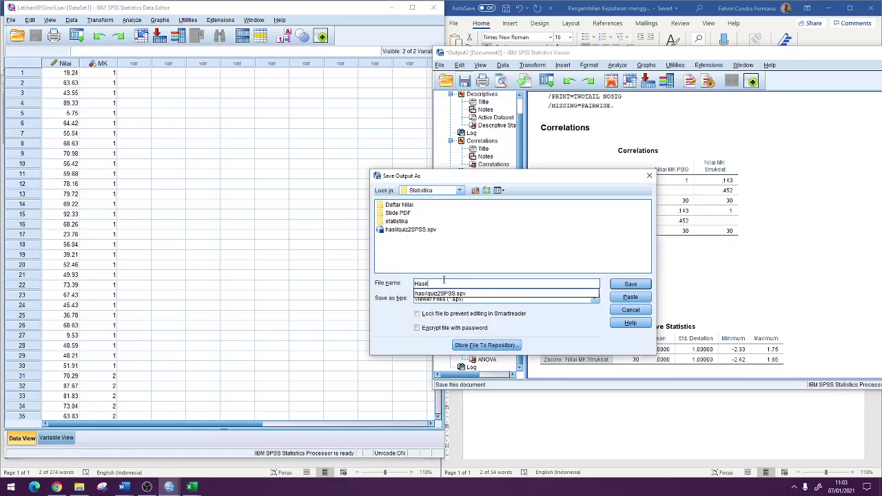
type("JAWABANquizSPSS")
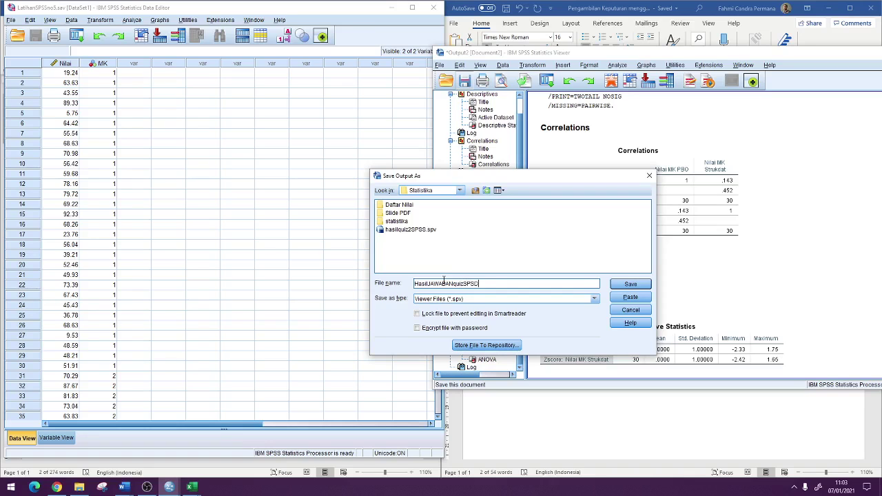
left_click(648, 285)
double_click(785, 59)
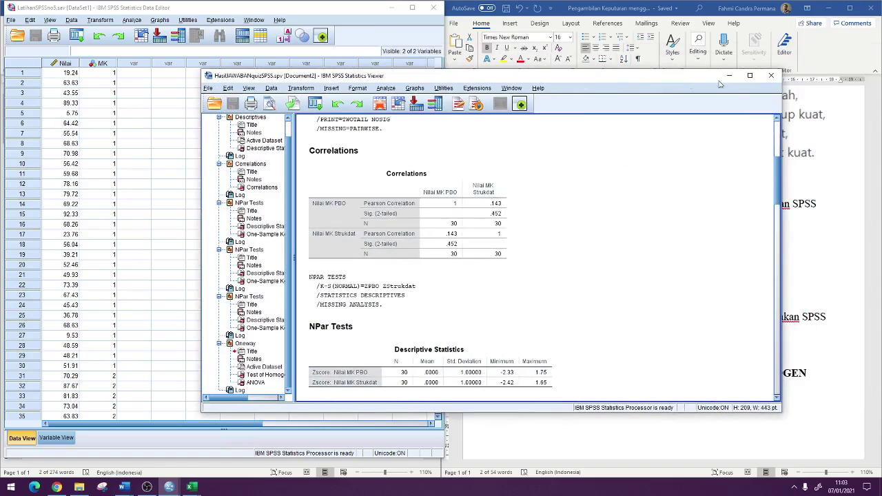
left_click(776, 72)
Switch to the Statistika folder in File Explorer and open LatihanSPSSno1sd4.sav to check the saved data
key("alt+Tab")
key("alt+Tab")
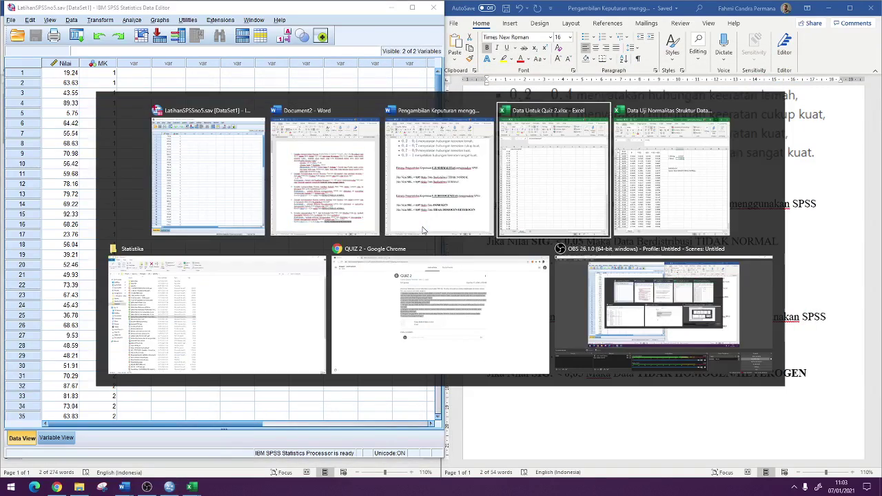
key("alt+Tab")
key("alt+Tab")
key("alt+Tab")
key("alt+Tab")
key("alt+Tab")
key("alt+Tab")
key("alt+Tab")
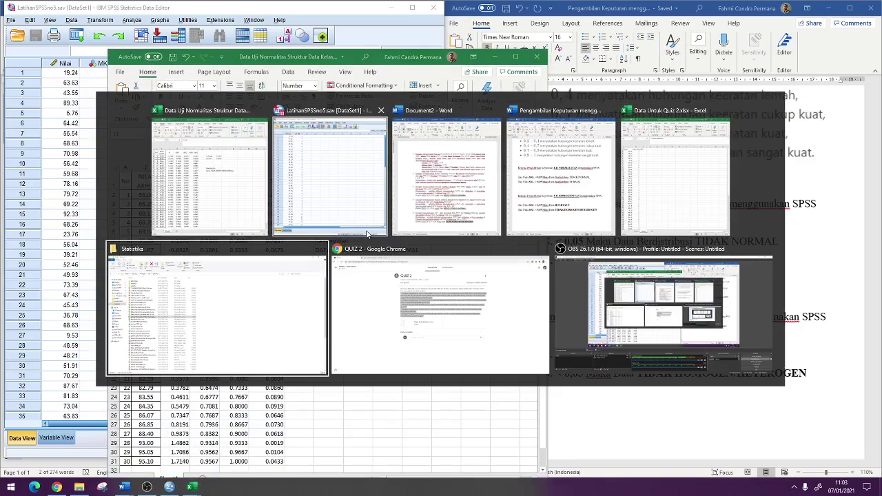
left_click(124, 281)
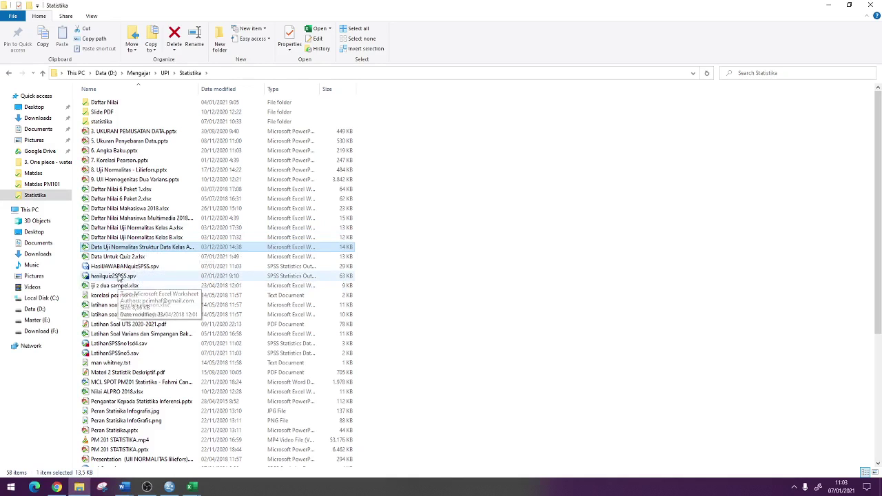
scroll(118, 270, "down", 4)
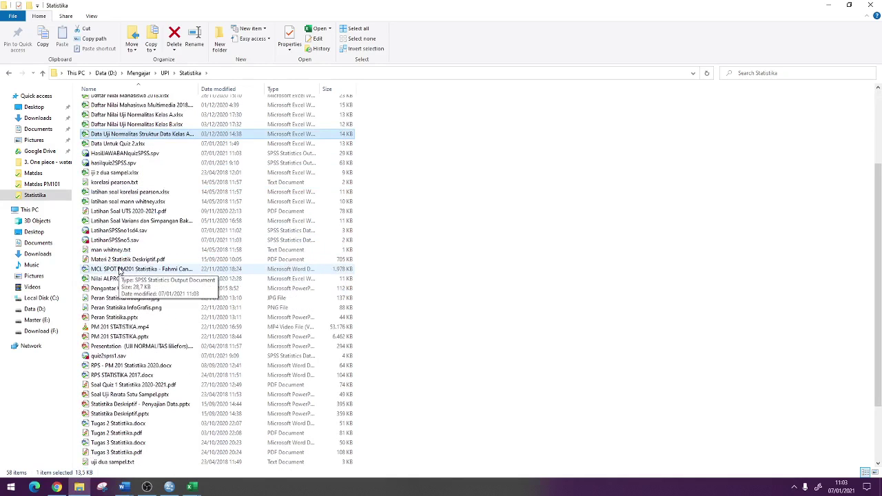
double_click(110, 230)
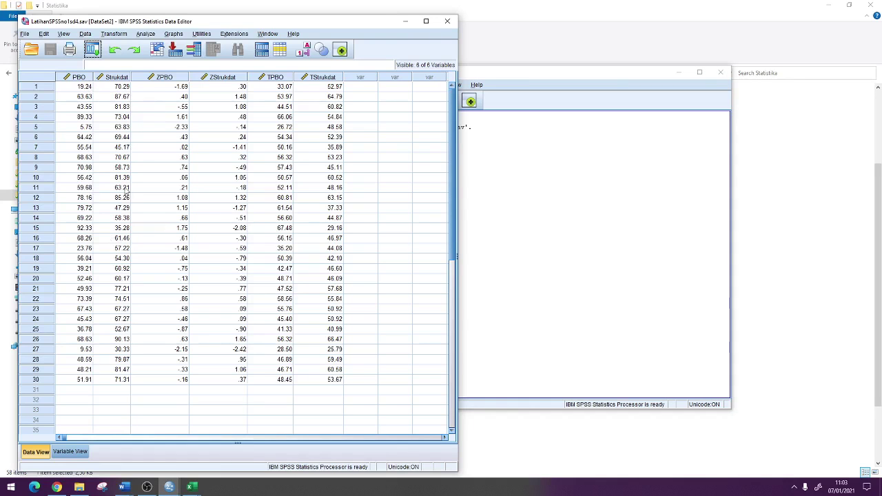
Close both open datasets, LatihanSPSSno1sd4.sav and LatihanSPSSno5.sav, and exit SPSS
left_click(439, 25)
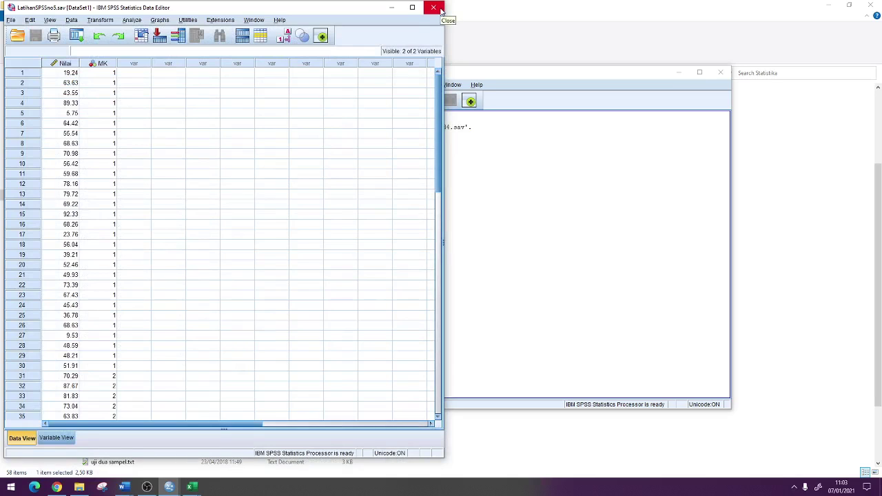
left_click(440, 9)
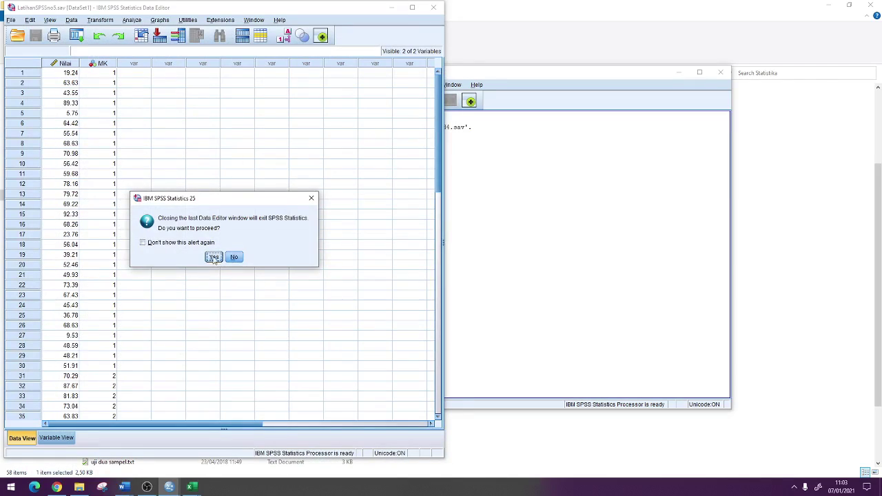
left_click(214, 256)
left_click(412, 257)
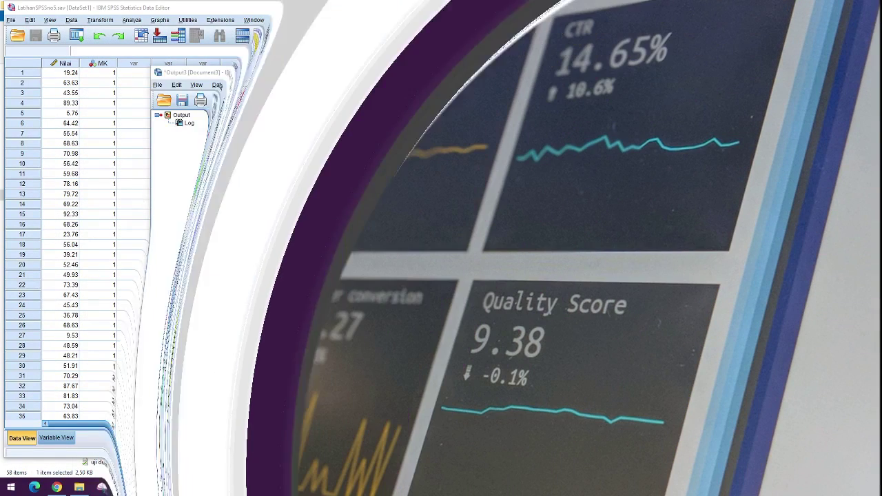